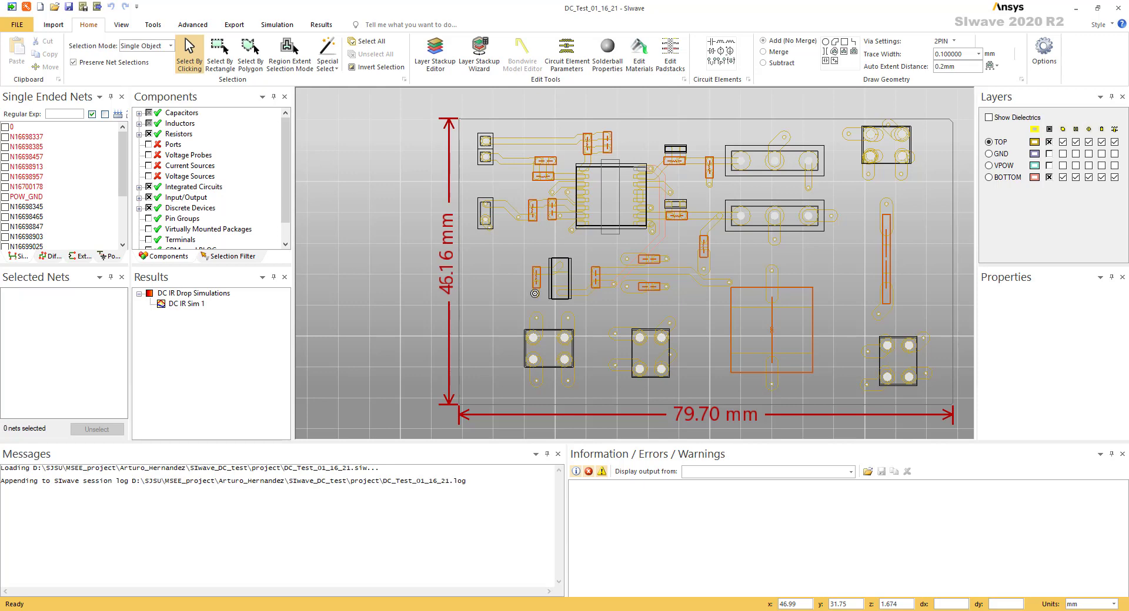
Review the board's layer stackup, including layer thicknesses and materials, and close the editor without changes
{"action": "mouse_move", "coordinate": [556, 261]}
{"action": "left_click_drag", "start_coordinate": [957, 263], "coordinate": [897, 256]}
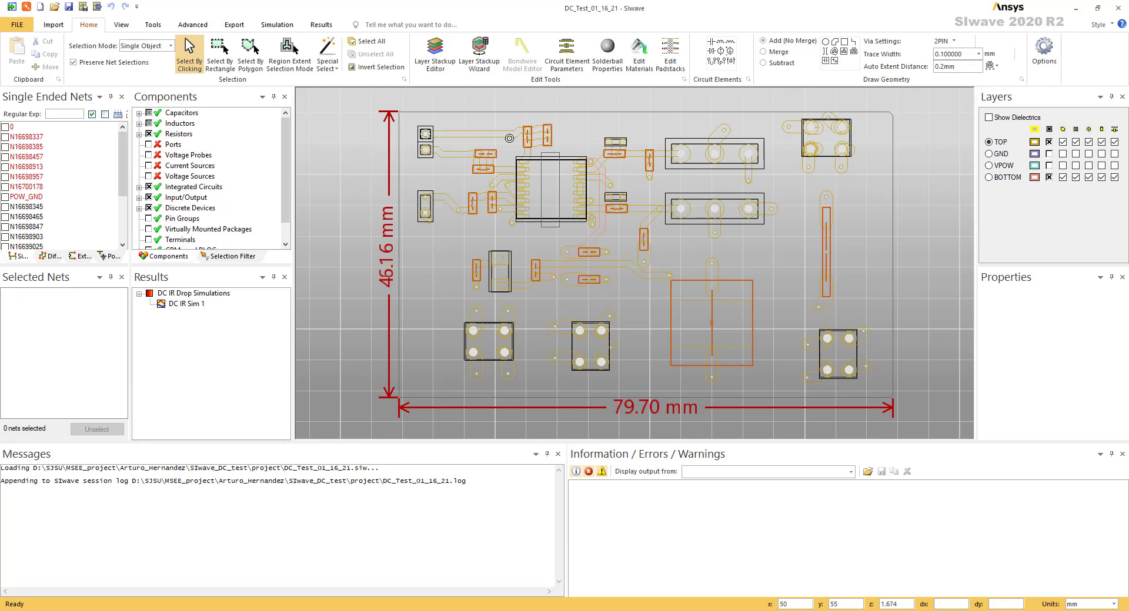
{"action": "left_click", "coordinate": [437, 65]}
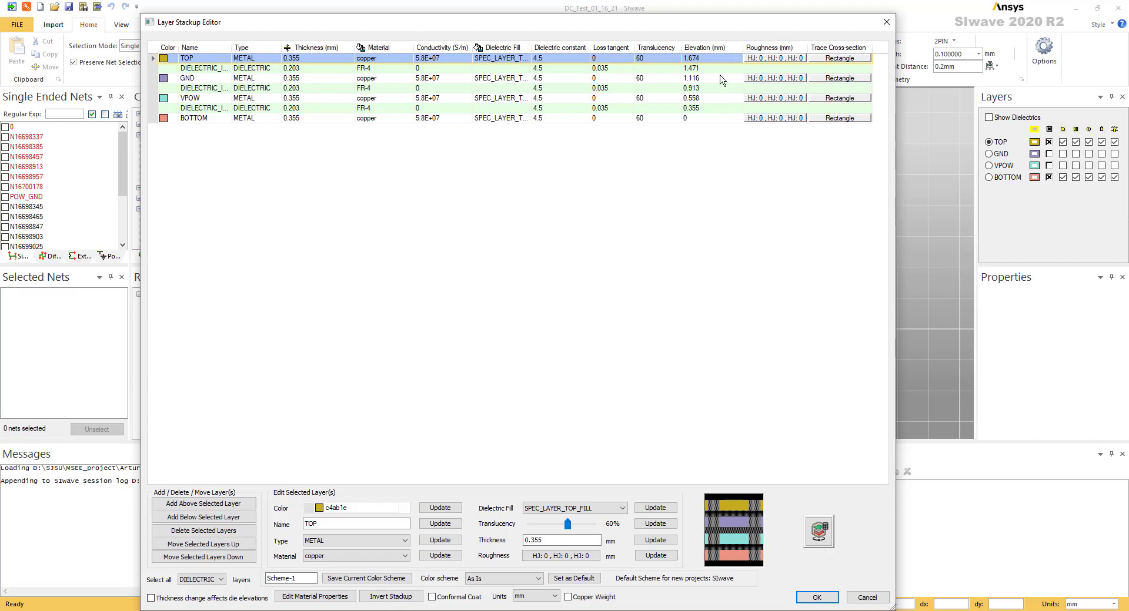
{"action": "left_click", "coordinate": [885, 27]}
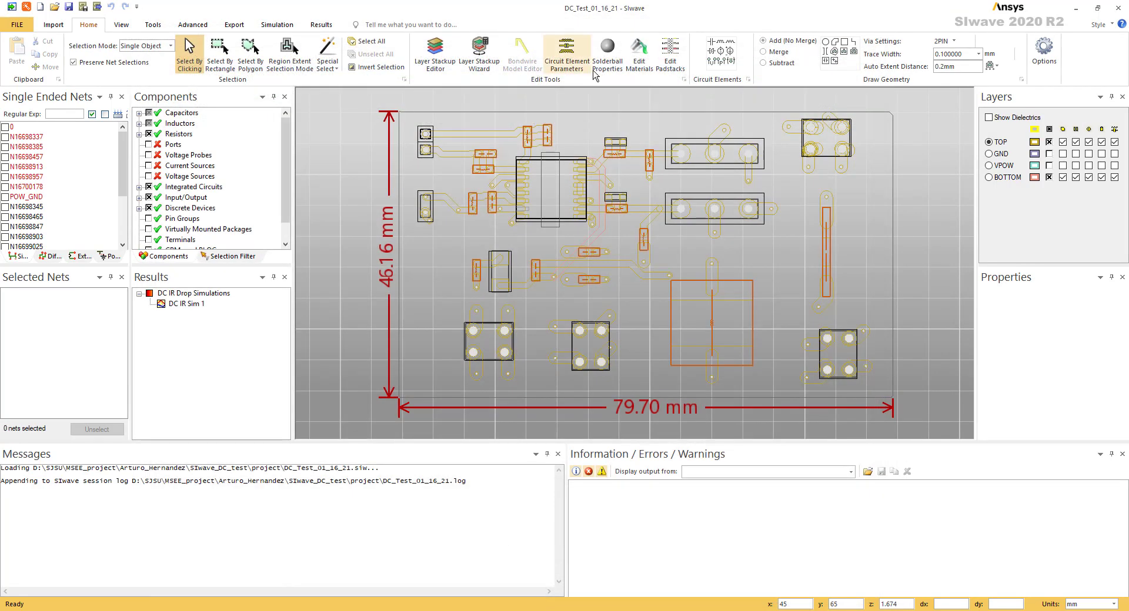
Inspect the capacitor, inductor and resistor values in the circuit element parameters, leaving them as they are
{"action": "left_click", "coordinate": [575, 71]}
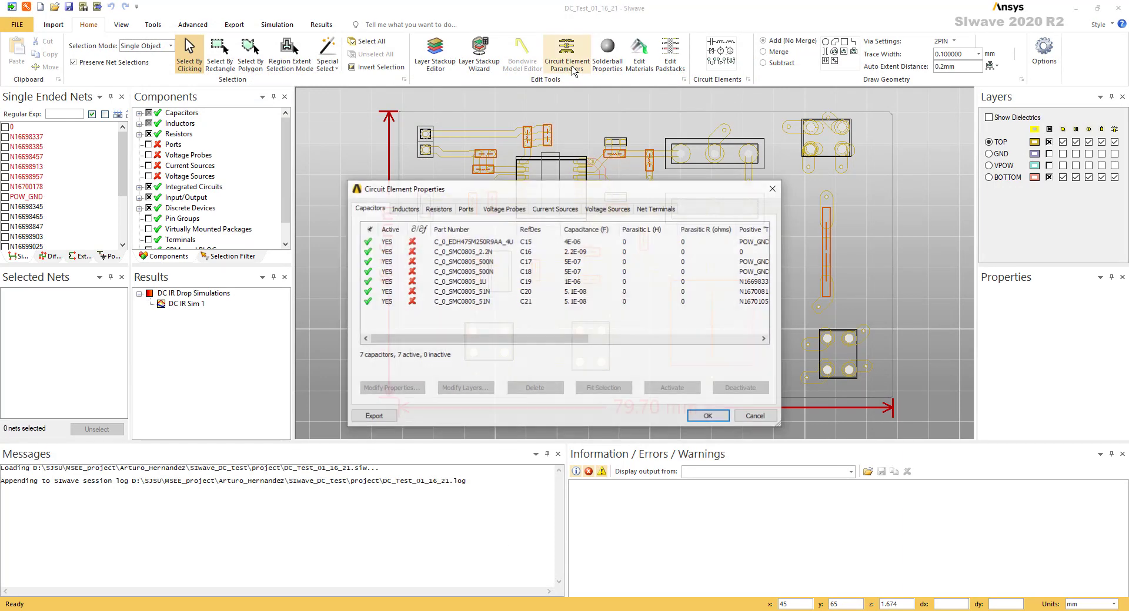
{"action": "left_click_drag", "start_coordinate": [509, 188], "coordinate": [378, 108]}
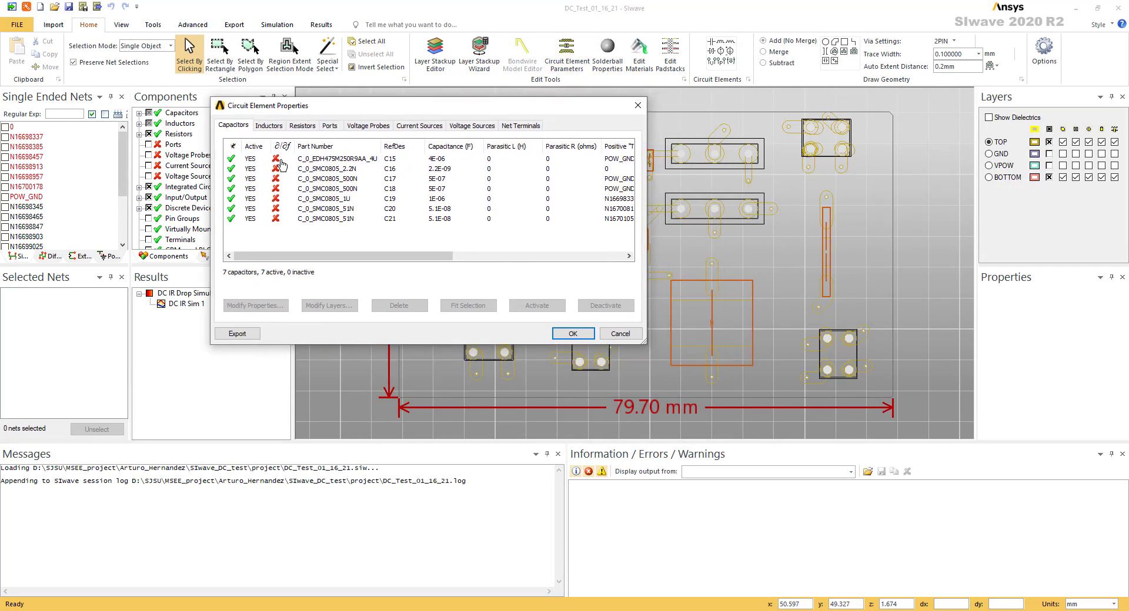
{"action": "left_click", "coordinate": [268, 128]}
{"action": "left_click", "coordinate": [302, 129]}
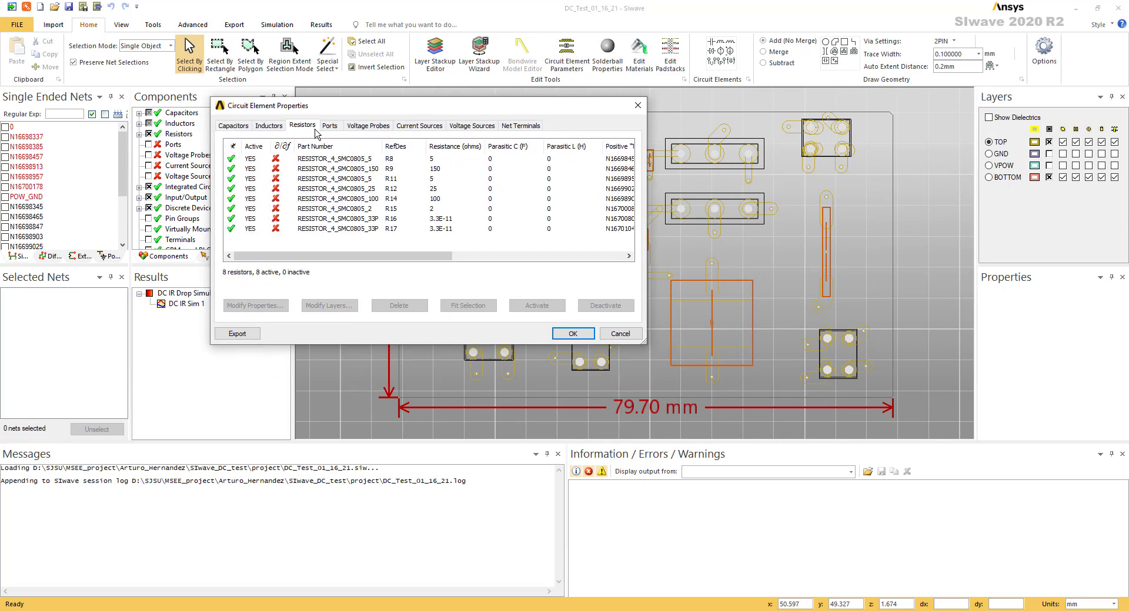
{"action": "left_click", "coordinate": [262, 128]}
{"action": "left_click", "coordinate": [231, 128]}
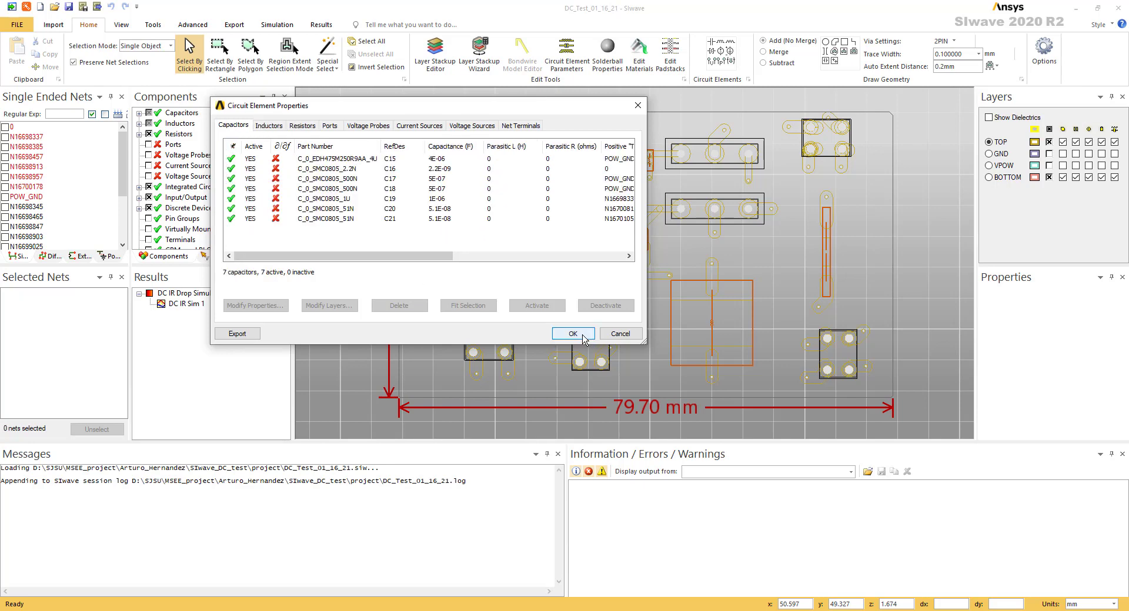
{"action": "left_click", "coordinate": [617, 334]}
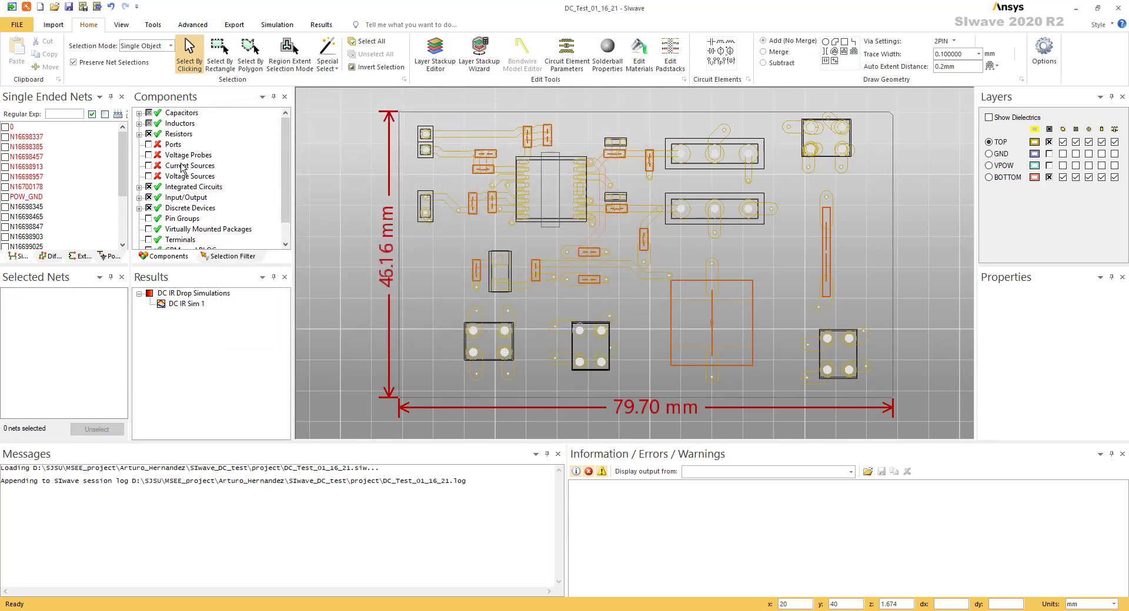
Examine the part numbers and diodes listed among the board's discrete devices
{"action": "left_click", "coordinate": [140, 208]}
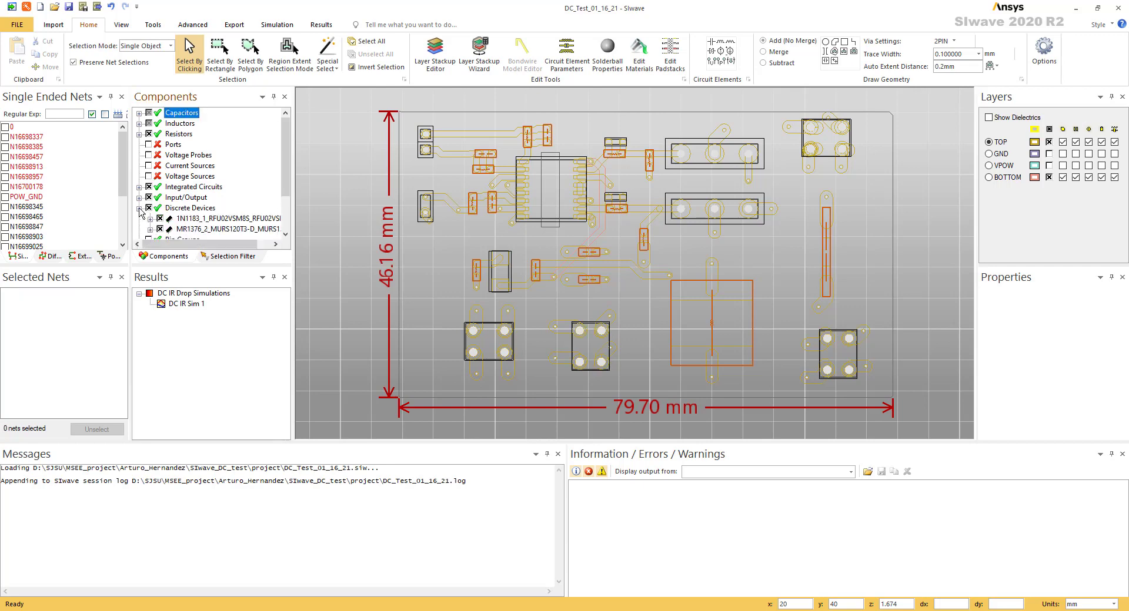
{"action": "scroll", "coordinate": [181, 220], "scroll_direction": "down", "scroll_amount": 1}
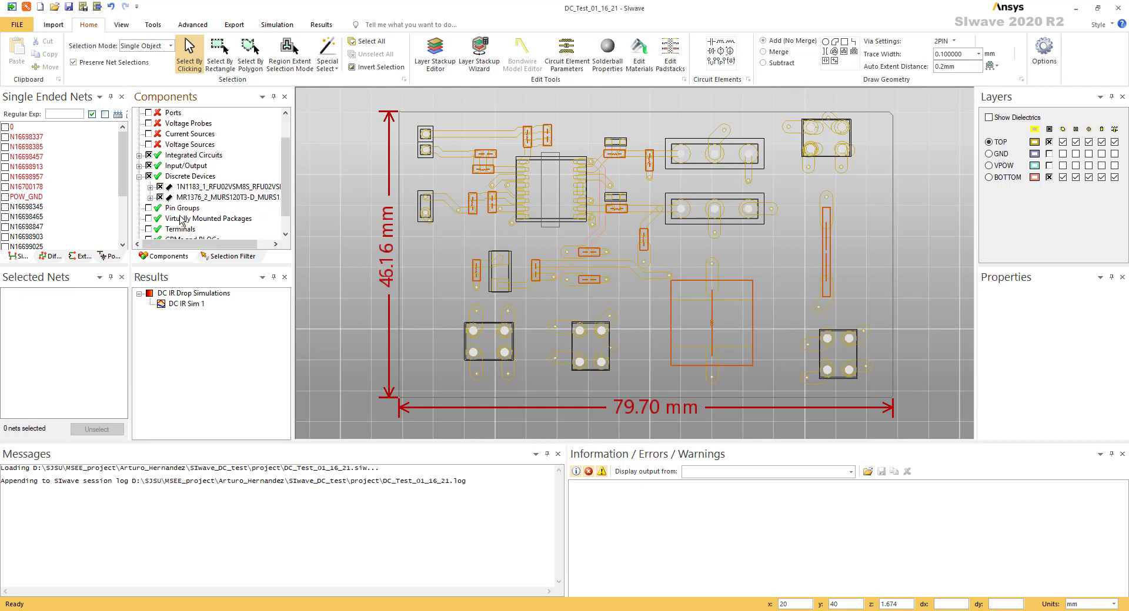
{"action": "left_click", "coordinate": [150, 187]}
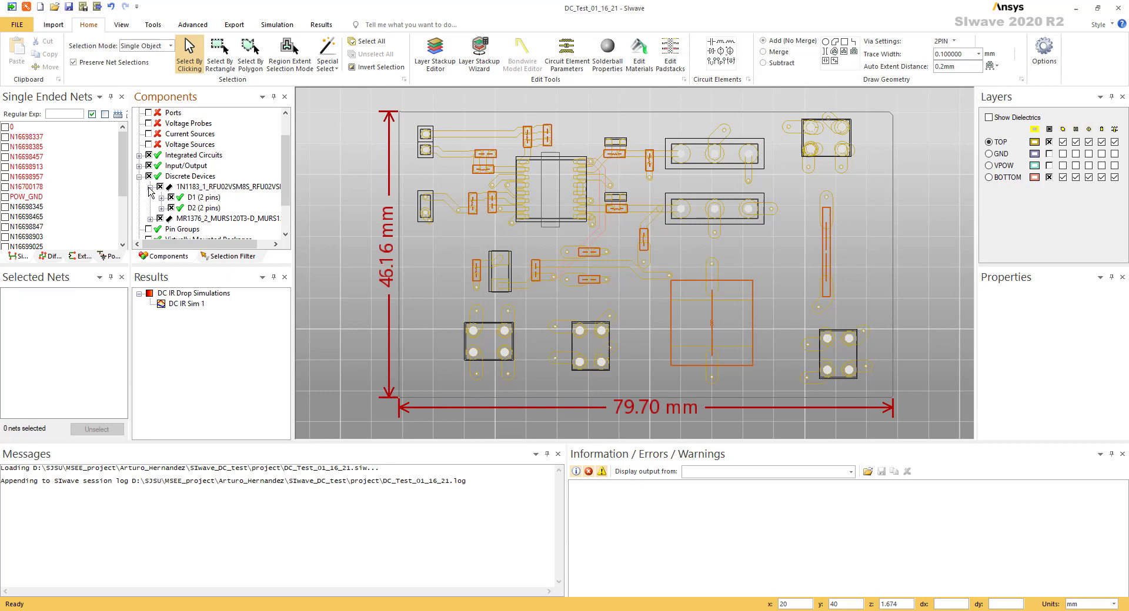
{"action": "left_click", "coordinate": [203, 189]}
{"action": "left_click", "coordinate": [218, 219]}
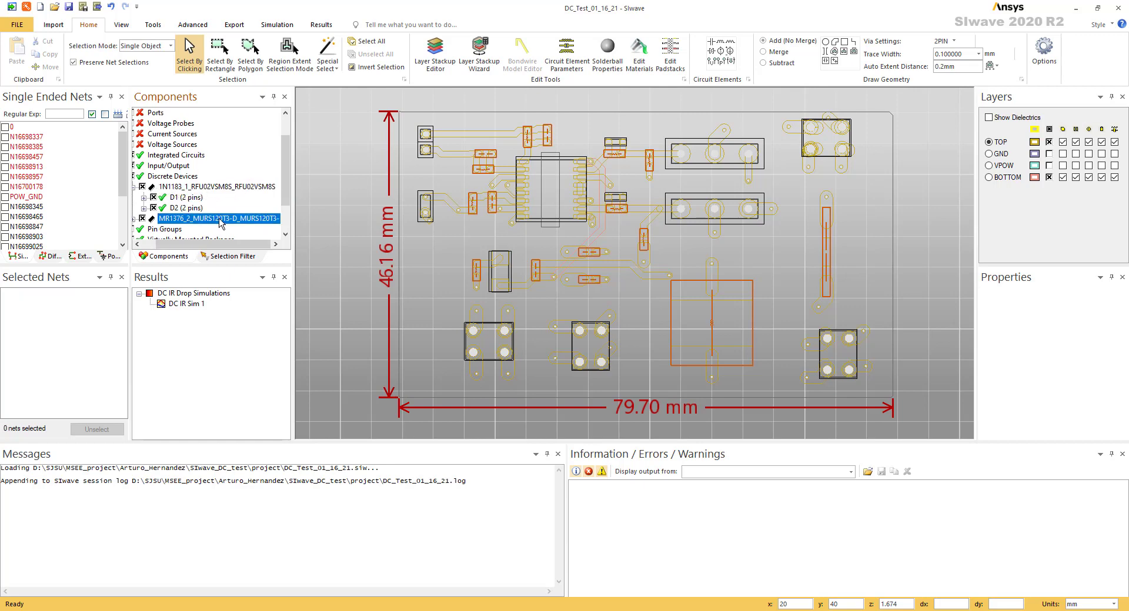
{"action": "left_click", "coordinate": [135, 218]}
{"action": "left_click_drag", "start_coordinate": [200, 246], "coordinate": [171, 246]}
{"action": "left_click", "coordinate": [151, 218]}
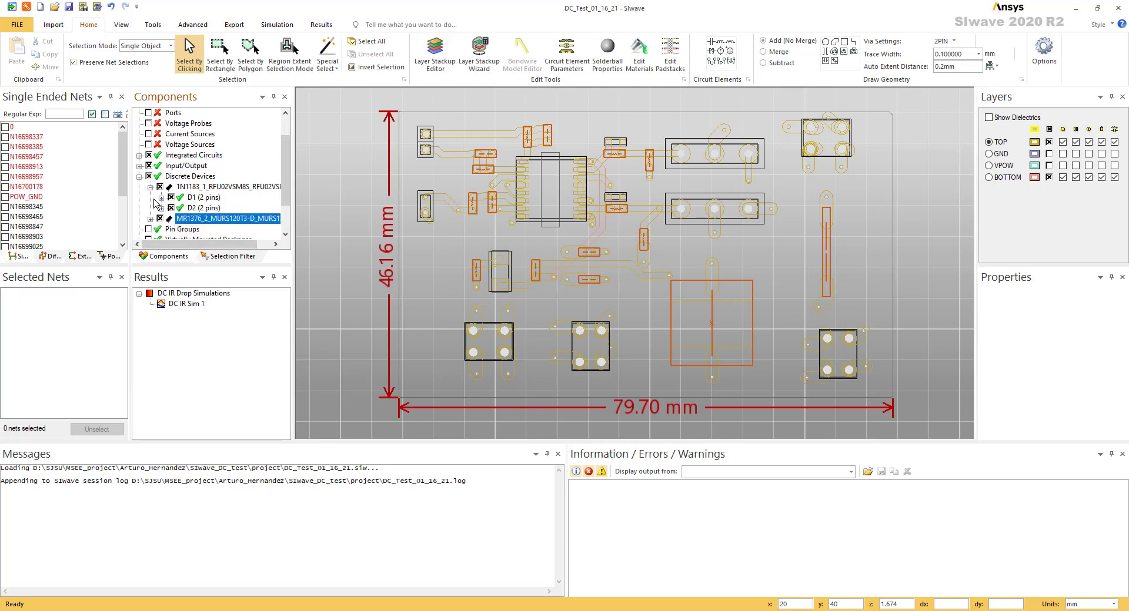
{"action": "left_click", "coordinate": [150, 187]}
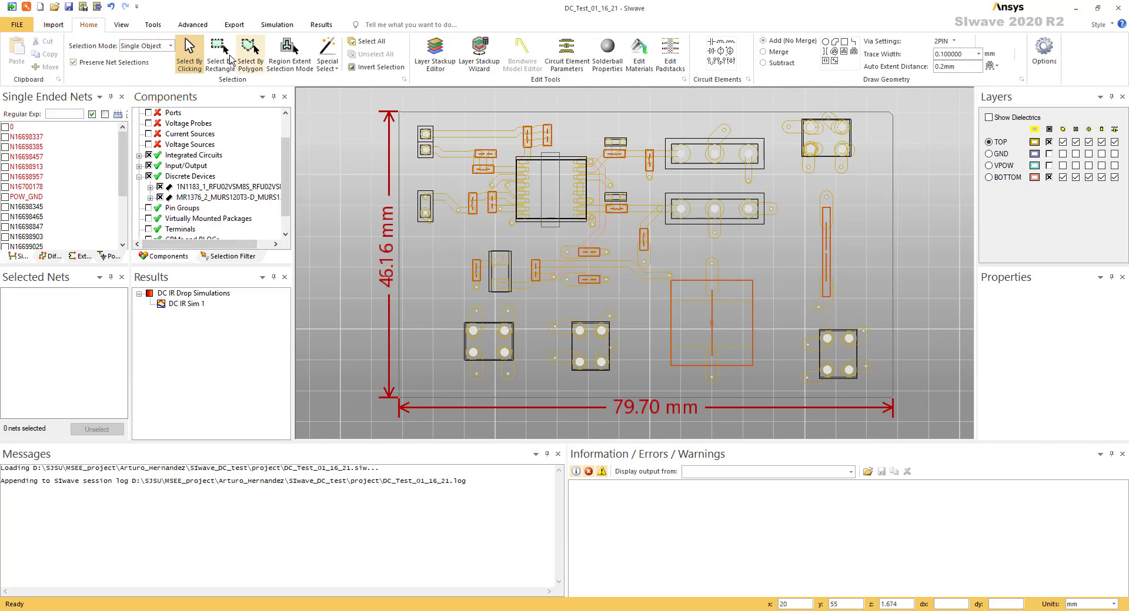
Open the SIwave Workflow Wizard and complete its stackup verification
{"action": "left_click", "coordinate": [26, 9]}
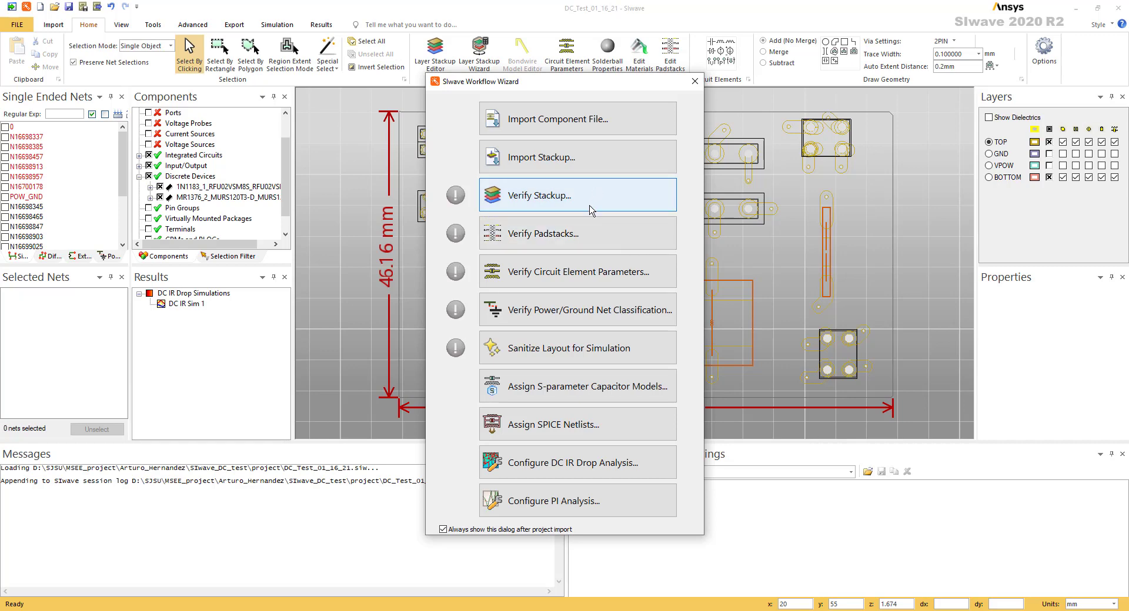
{"action": "left_click", "coordinate": [611, 196]}
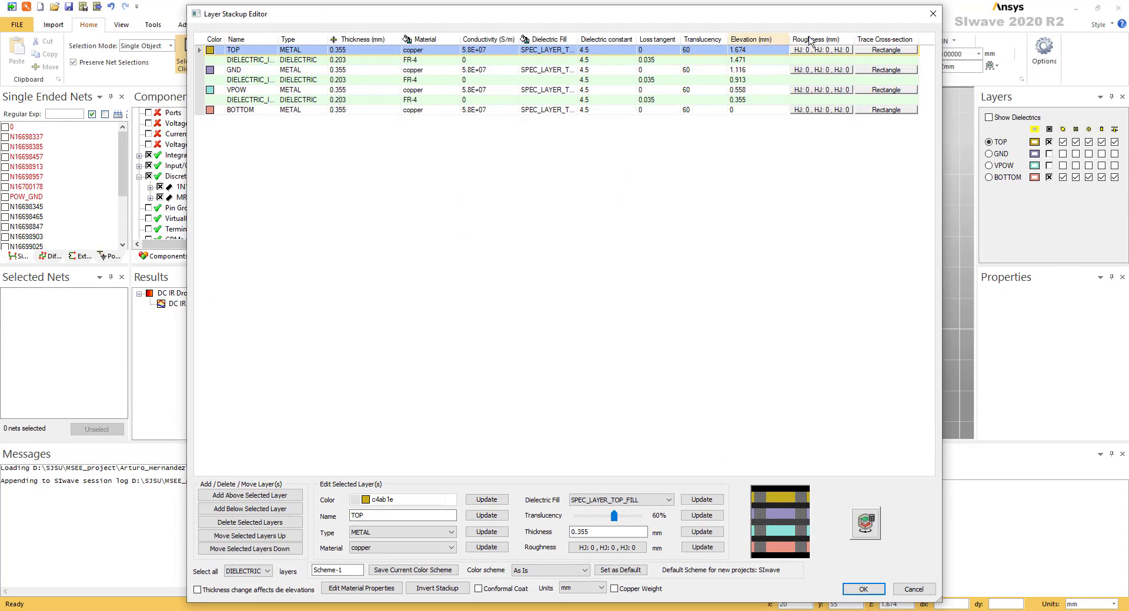
{"action": "left_click", "coordinate": [932, 14]}
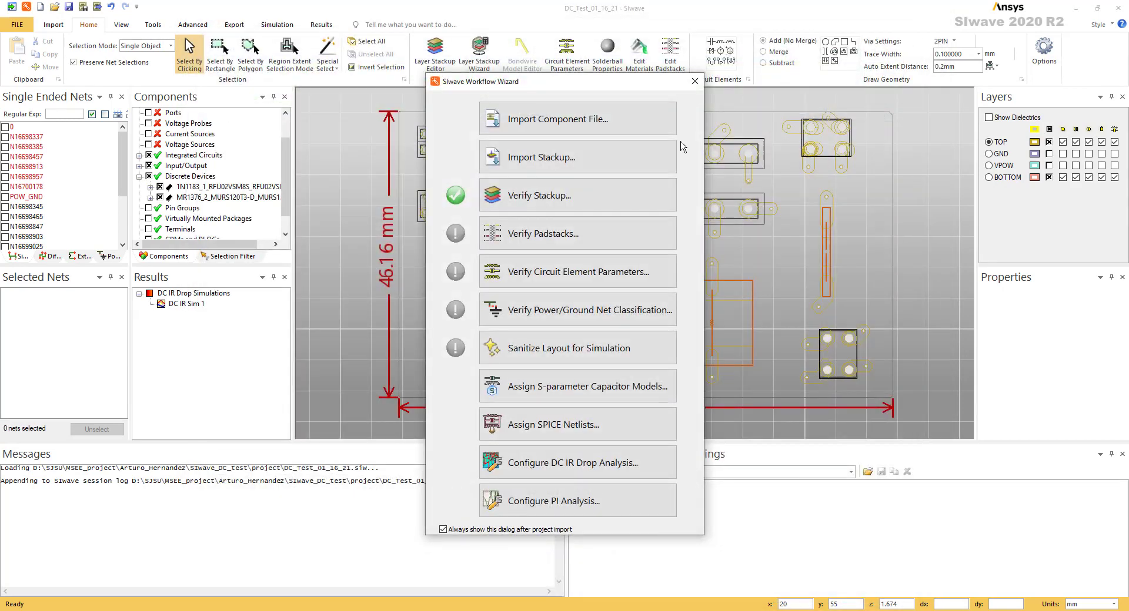
Complete the wizard's padstack verification, keeping the existing padstack definitions
{"action": "left_click", "coordinate": [555, 240]}
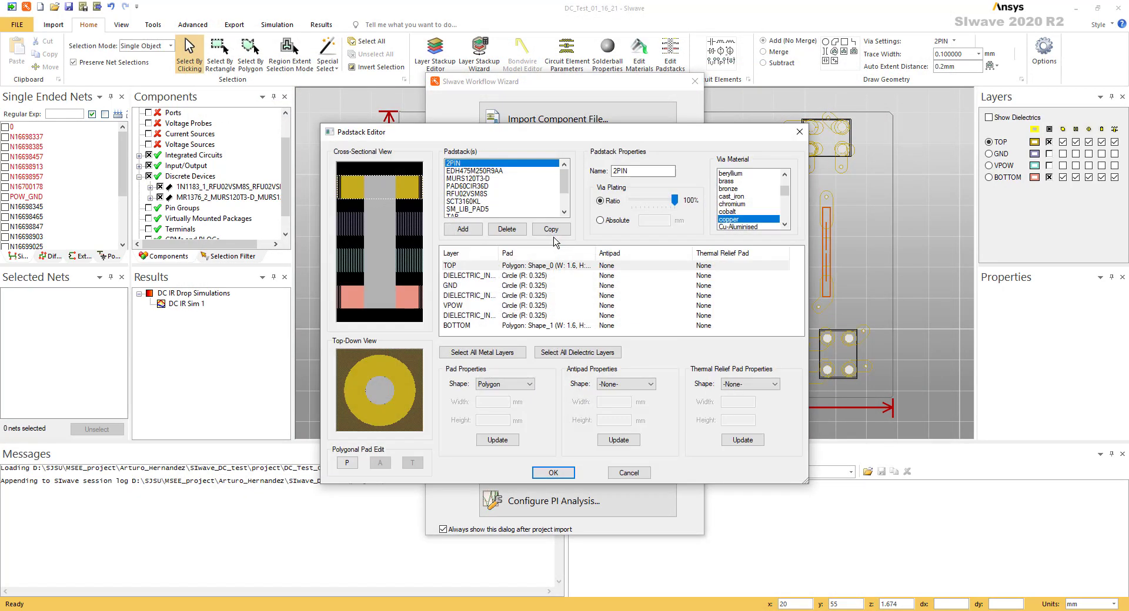
{"action": "left_click_drag", "start_coordinate": [535, 136], "coordinate": [635, 128]}
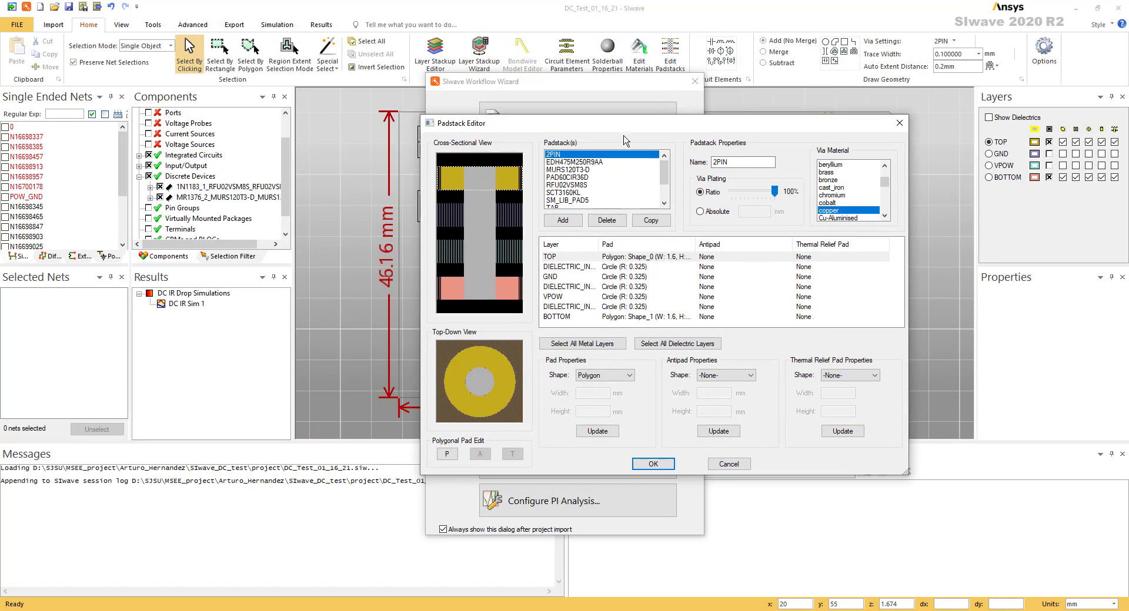
{"action": "left_click", "coordinate": [898, 124]}
Complete the wizard's circuit element parameter verification, checking the capacitors and inductors
{"action": "left_click", "coordinate": [521, 274]}
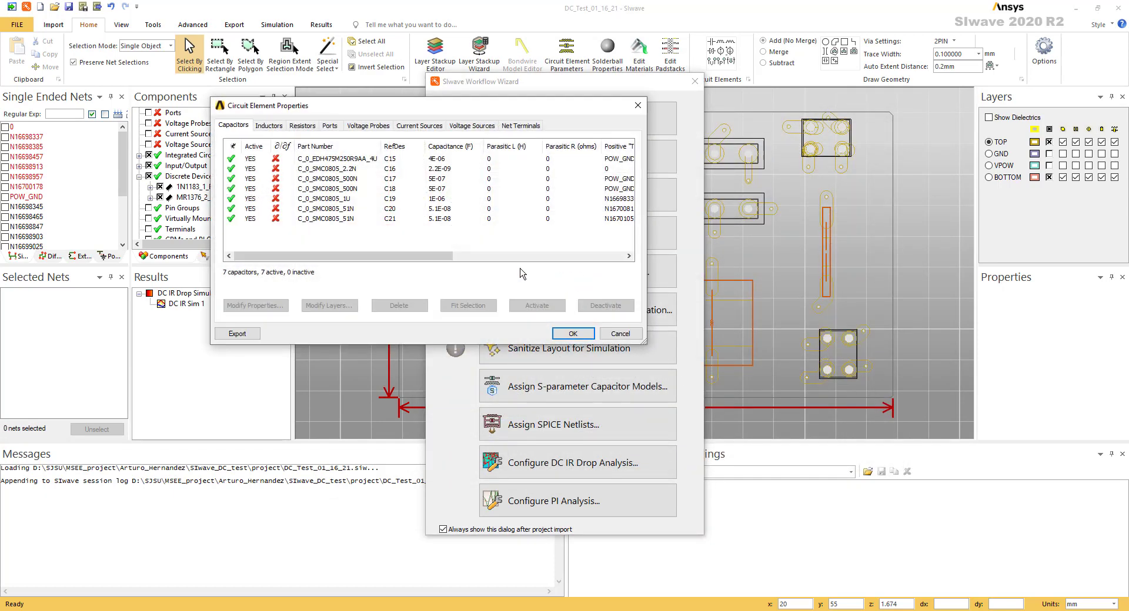
{"action": "left_click", "coordinate": [268, 126]}
{"action": "left_click", "coordinate": [637, 105]}
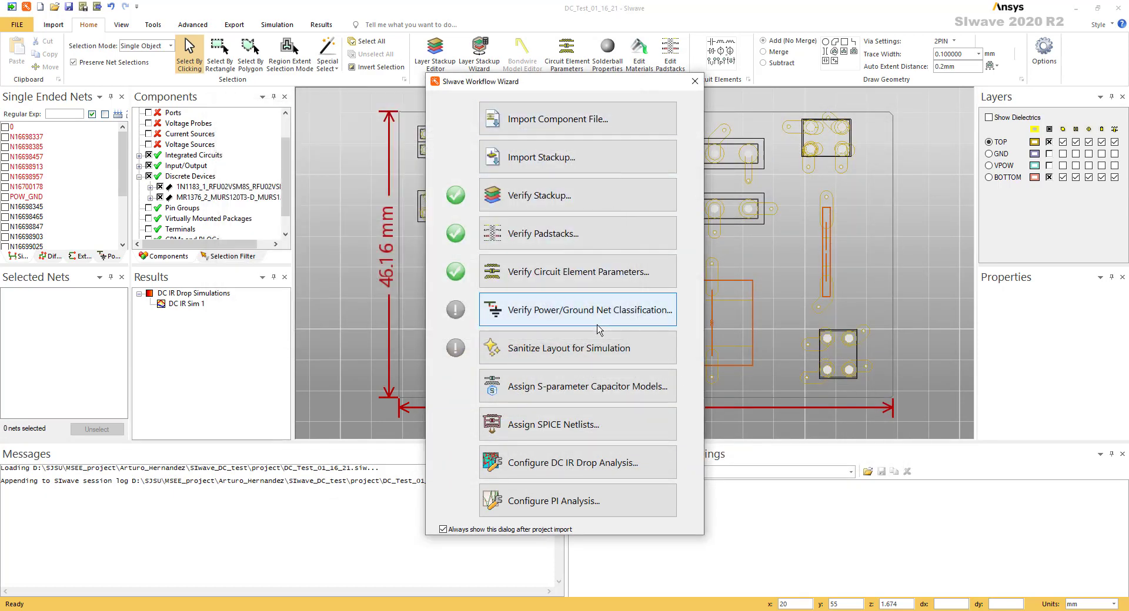
Verify the power/ground net classification by auto-identifying the power and ground nets and checking both net lists
{"action": "left_click", "coordinate": [598, 328]}
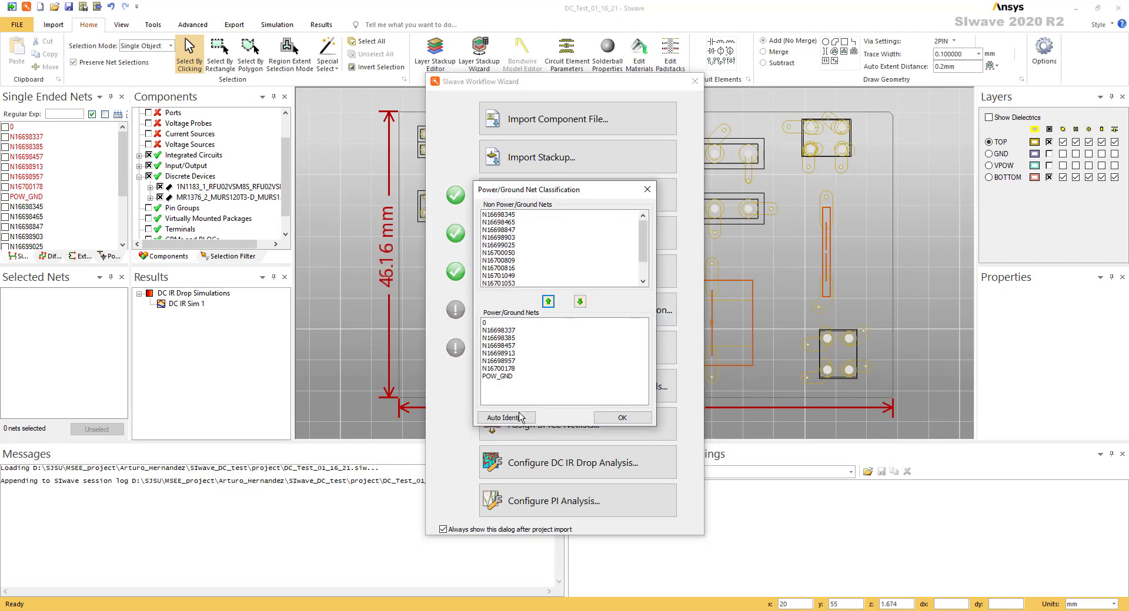
{"action": "left_click", "coordinate": [506, 418]}
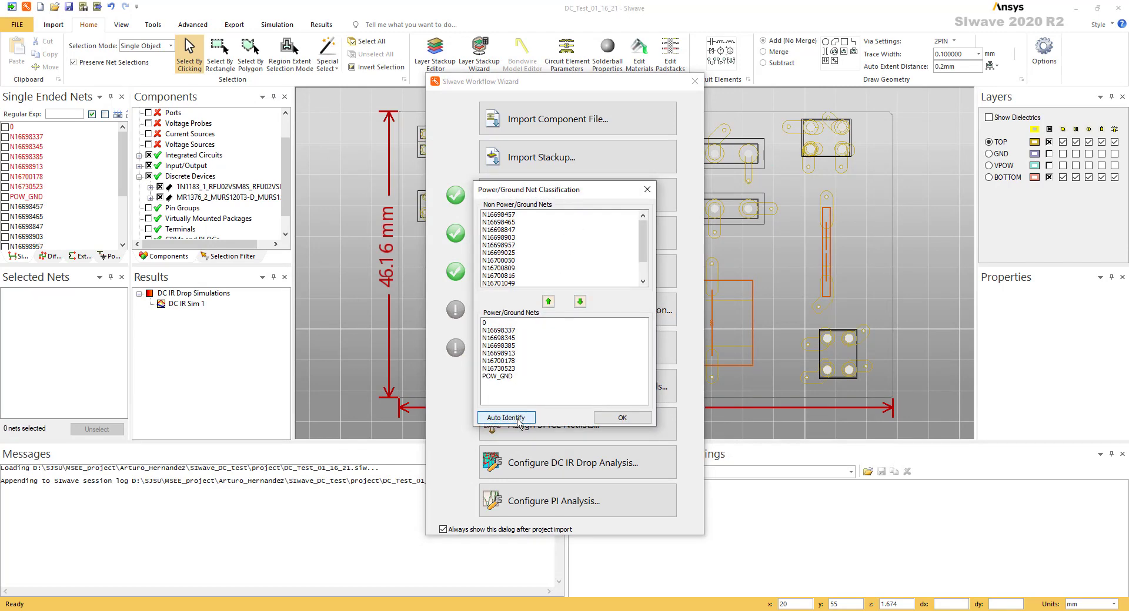
{"action": "left_click", "coordinate": [557, 345]}
{"action": "scroll", "coordinate": [558, 254], "scroll_direction": "down", "scroll_amount": 1}
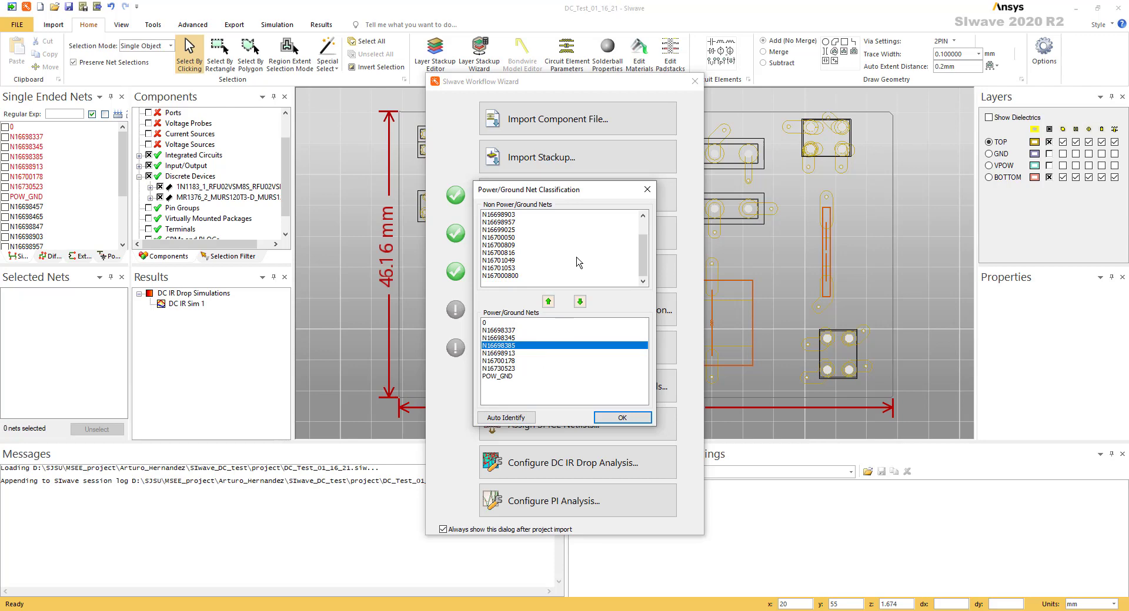
{"action": "scroll", "coordinate": [509, 250], "scroll_direction": "up", "scroll_amount": 1}
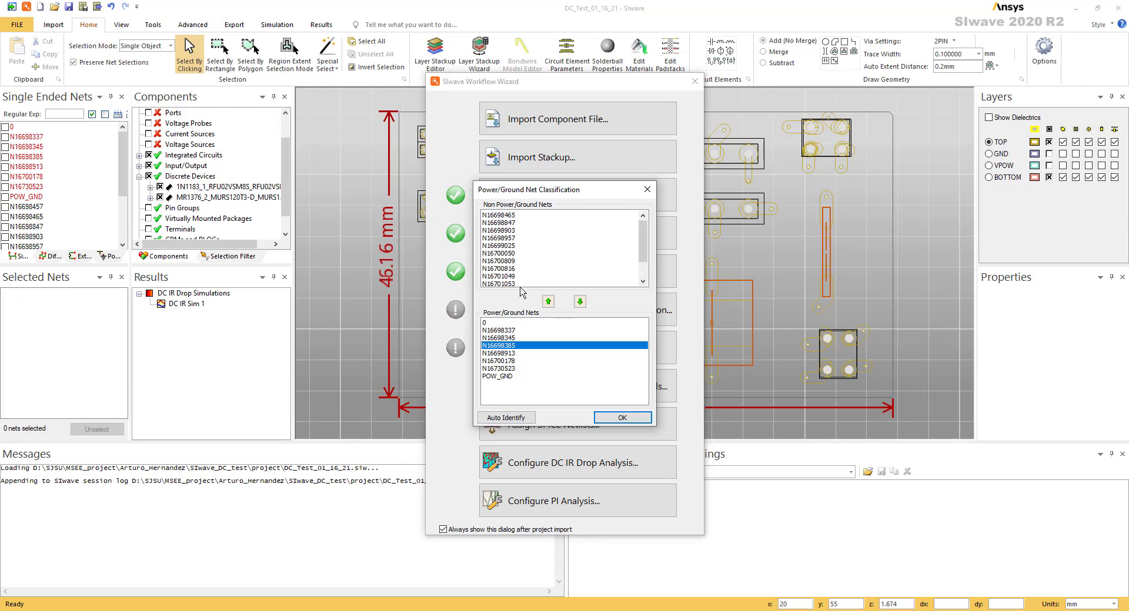
{"action": "left_click", "coordinate": [520, 230]}
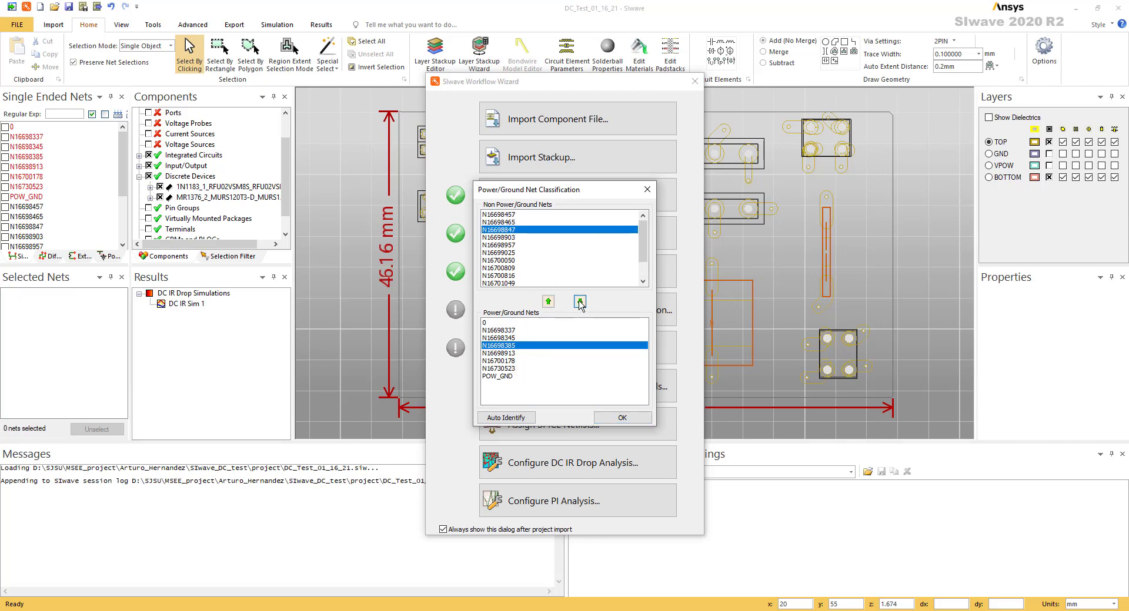
{"action": "left_click", "coordinate": [580, 301]}
{"action": "left_click", "coordinate": [522, 419]}
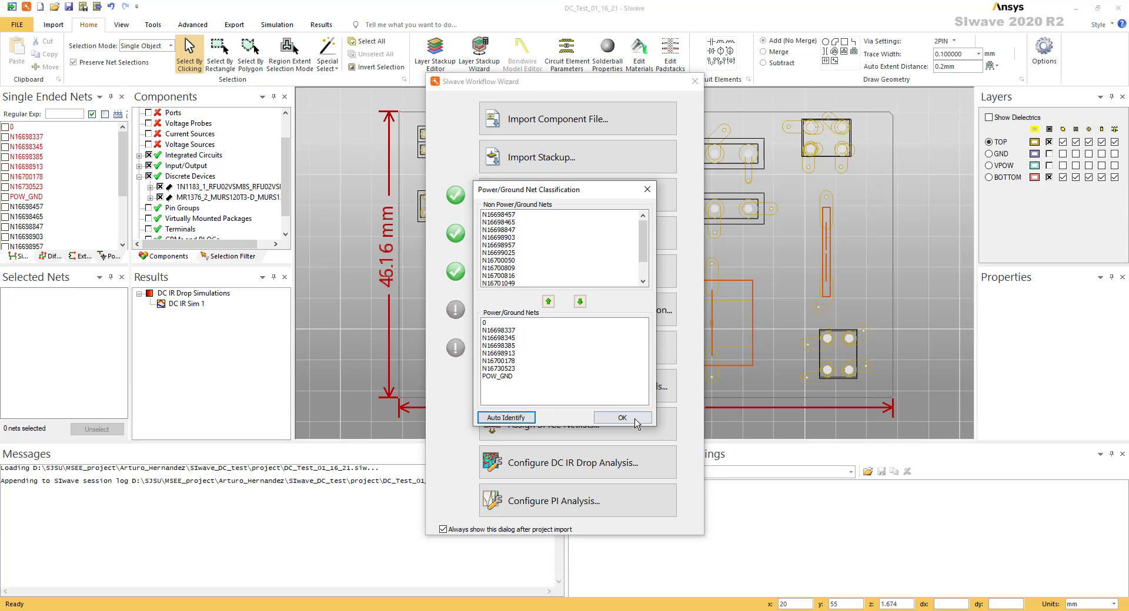
{"action": "left_click", "coordinate": [645, 198]}
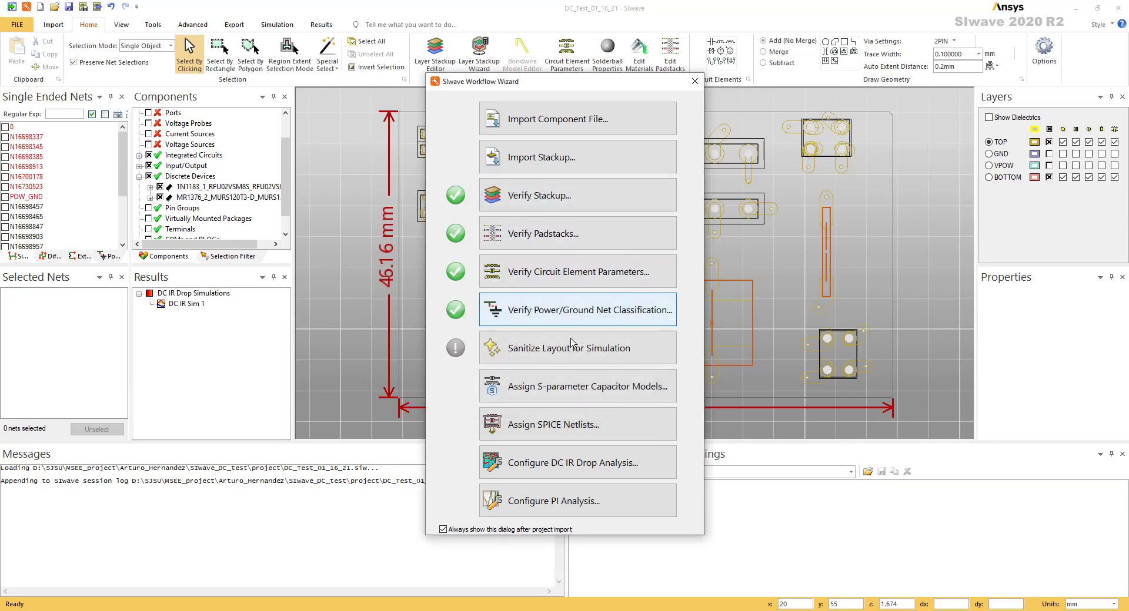
Sanitize the layout for simulation on the preselected power and ground nets and accept the result
{"action": "left_click", "coordinate": [510, 361]}
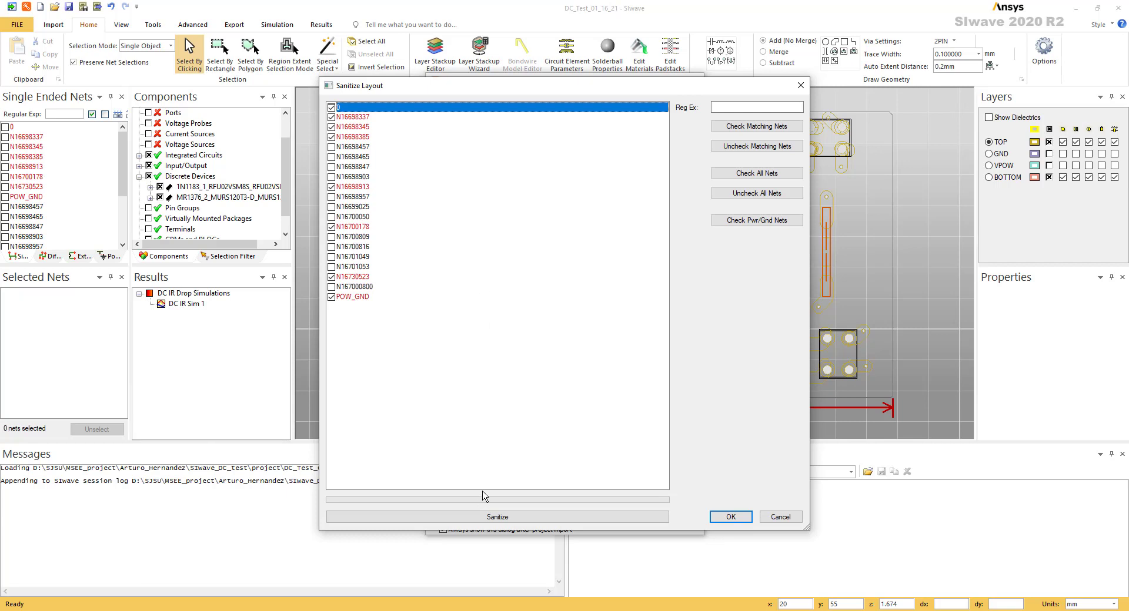
{"action": "left_click", "coordinate": [507, 519]}
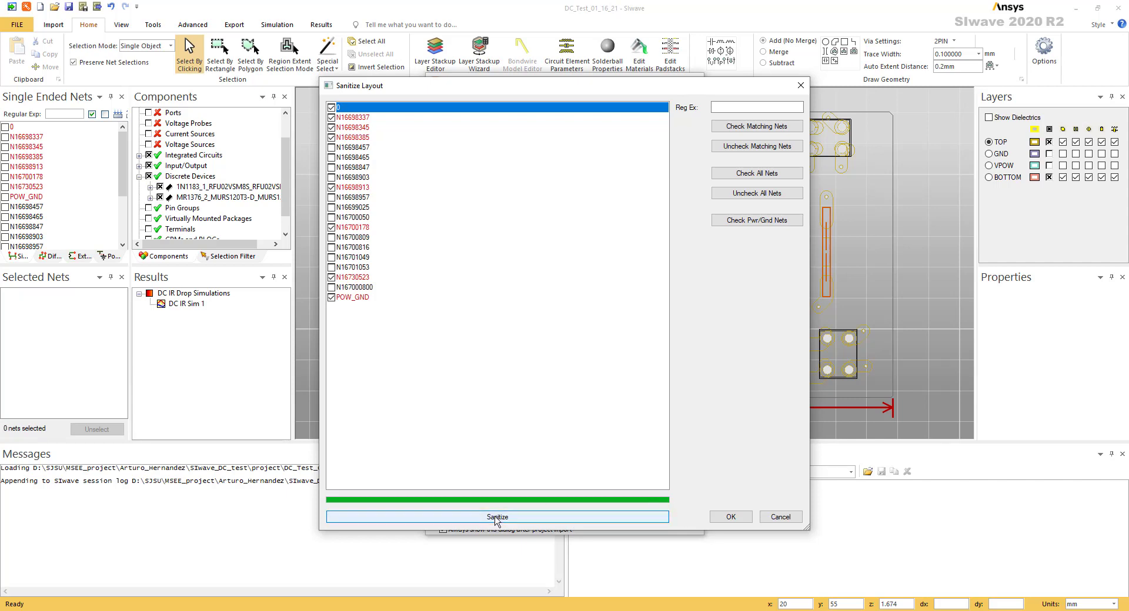
{"action": "left_click", "coordinate": [729, 517]}
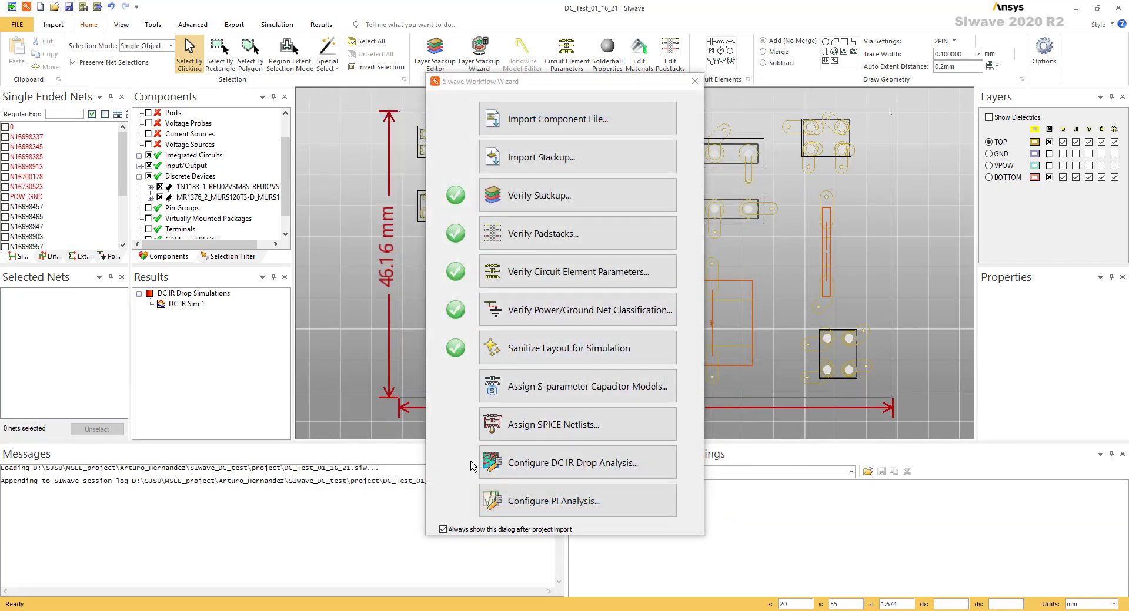
Open the DC IR drop analysis configuration from the workflow wizard and move its window clear for working
{"action": "left_click", "coordinate": [561, 469]}
{"action": "left_click_drag", "start_coordinate": [436, 189], "coordinate": [361, 159]}
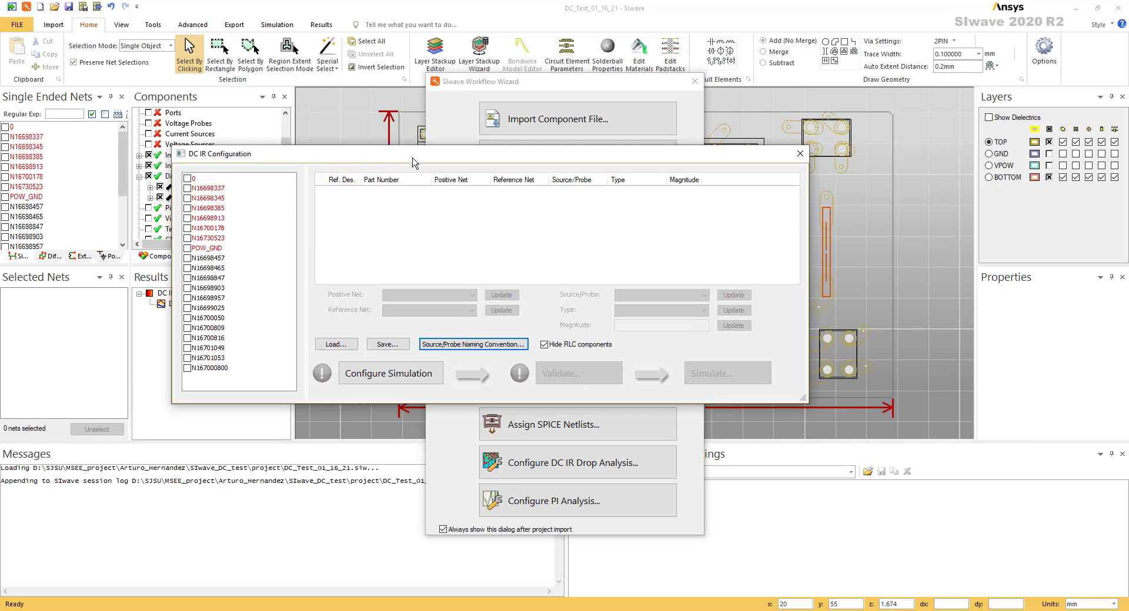
{"action": "left_click_drag", "start_coordinate": [414, 163], "coordinate": [443, 165]}
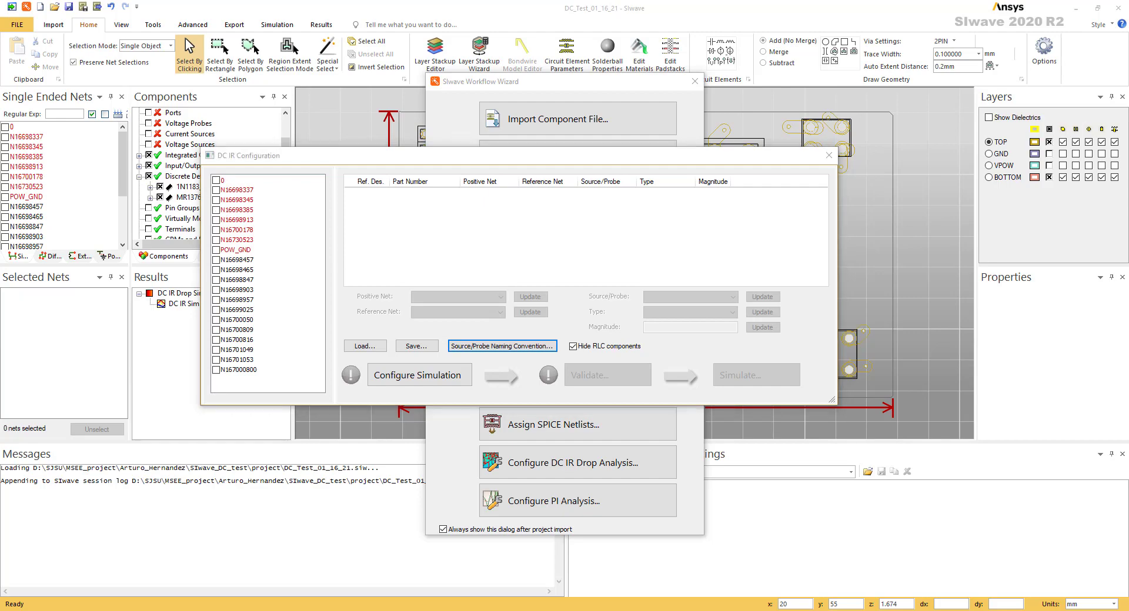
Switch to the Netlist_Cheatsheet workbook in Excel and review the input power nets for gate driver U2 and secondary drivers A and B
{"action": "left_click_drag", "start_coordinate": [0, 146], "coordinate": [241, 0]}
{"action": "scroll", "coordinate": [240, 154], "scroll_direction": "up", "scroll_amount": 1}
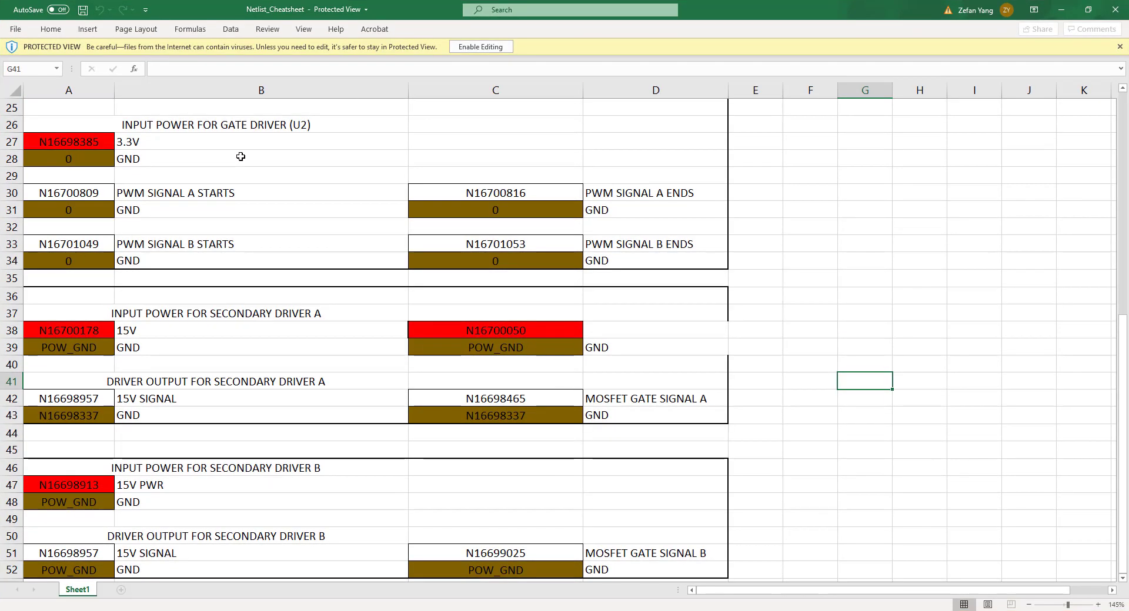
{"action": "scroll", "coordinate": [249, 151], "scroll_direction": "up", "scroll_amount": 1}
{"action": "scroll", "coordinate": [258, 135], "scroll_direction": "down", "scroll_amount": 4}
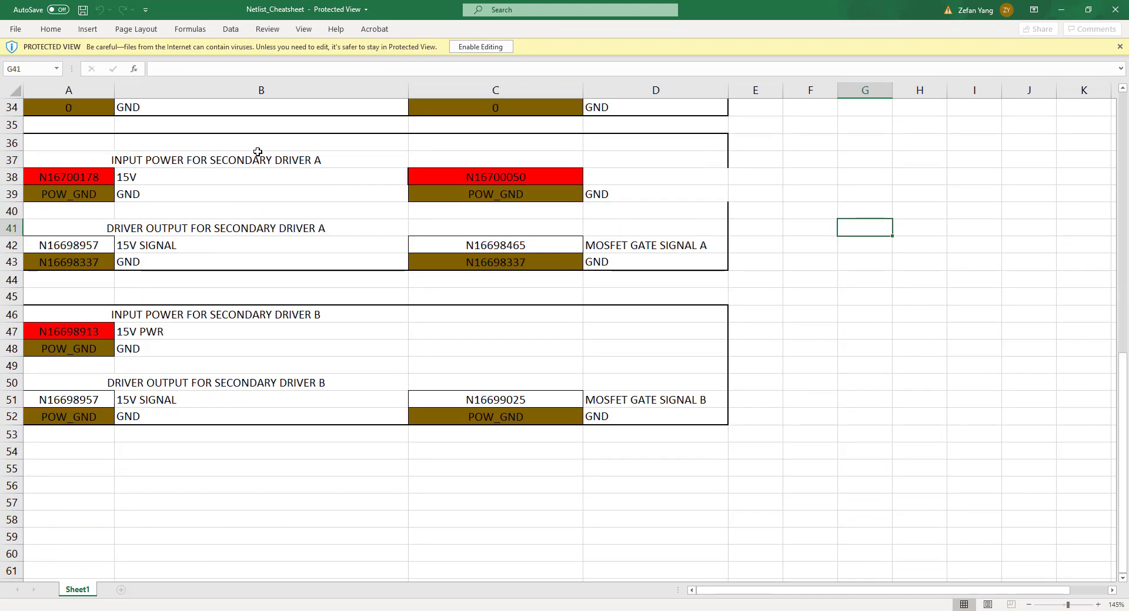
{"action": "scroll", "coordinate": [259, 153], "scroll_direction": "up", "scroll_amount": 3}
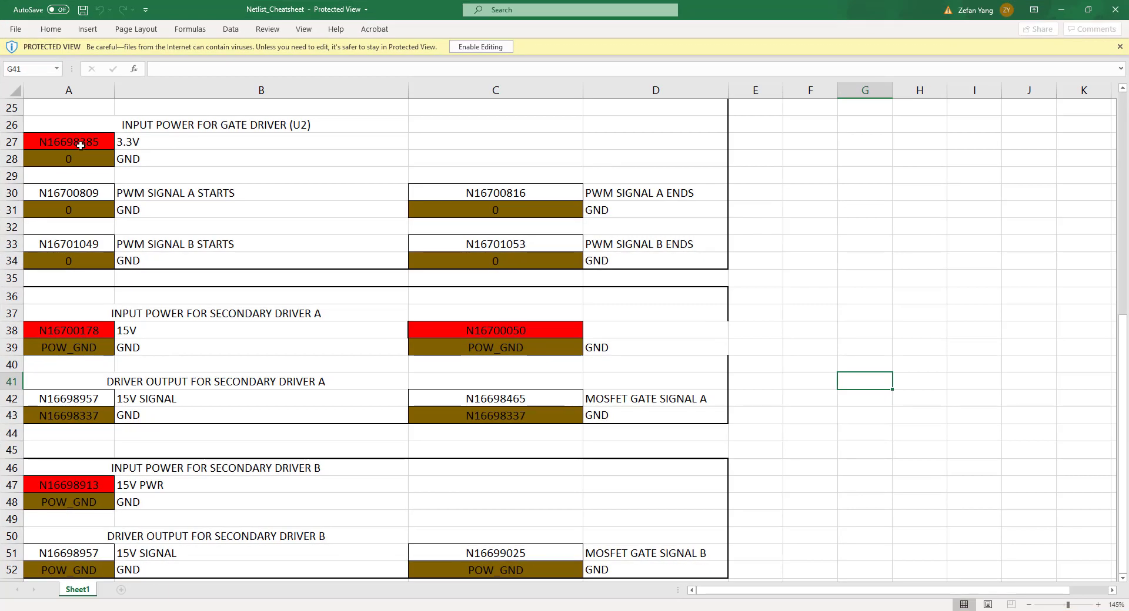
{"action": "left_click", "coordinate": [81, 146]}
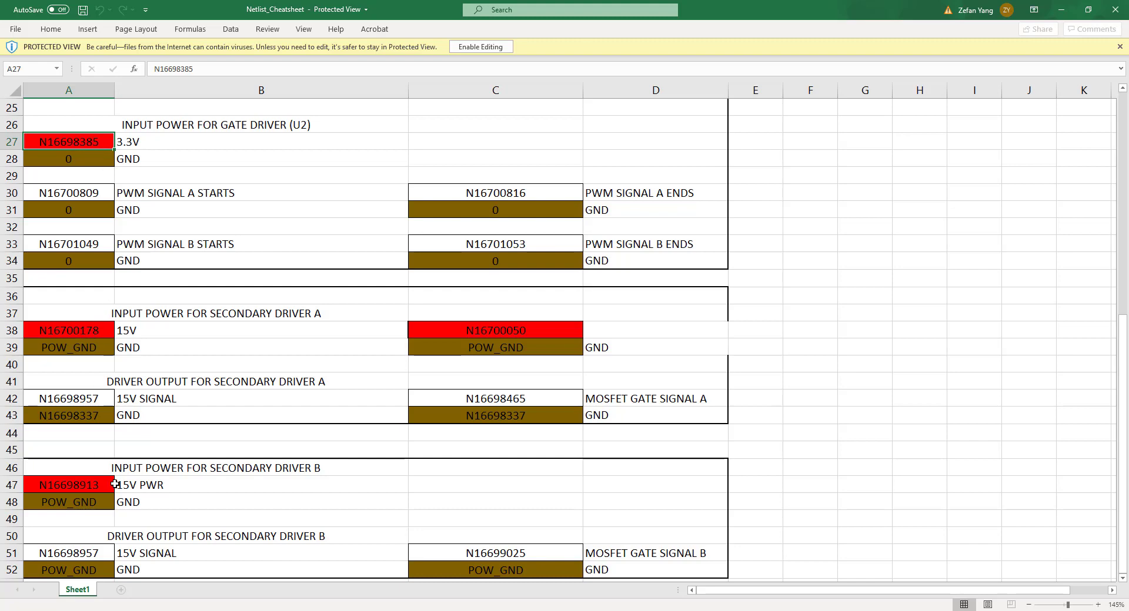
Move the reduced cheat sheet window clear of the DC IR configuration and include power nets N16698385, N16700178 and N16698913
{"action": "double_click", "coordinate": [760, 18]}
{"action": "left_click_drag", "start_coordinate": [245, 70], "coordinate": [0, 17]}
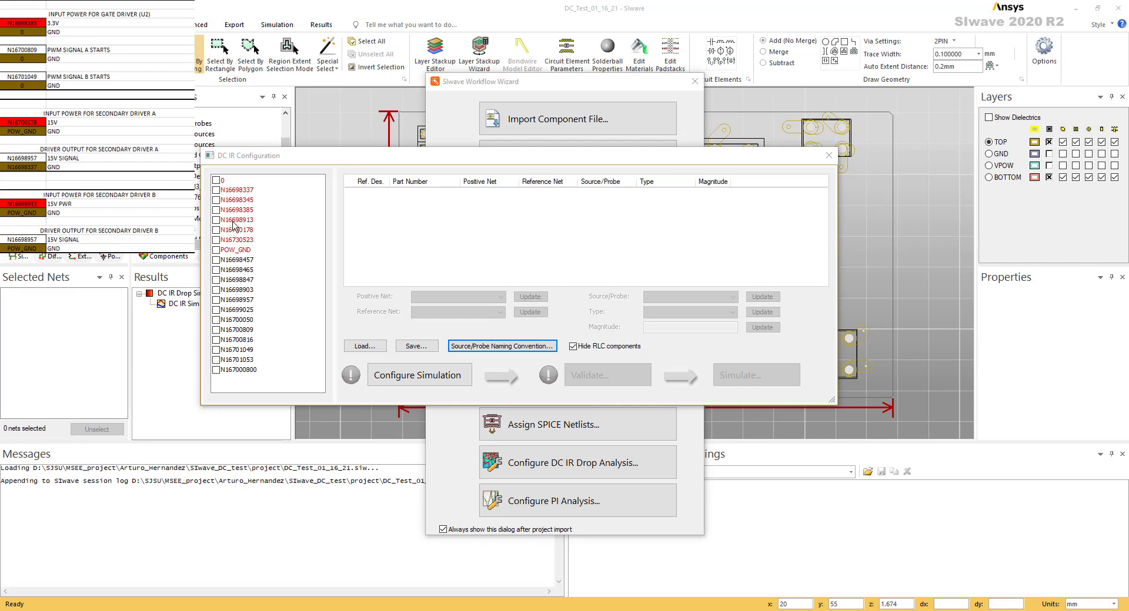
{"action": "left_click", "coordinate": [216, 211]}
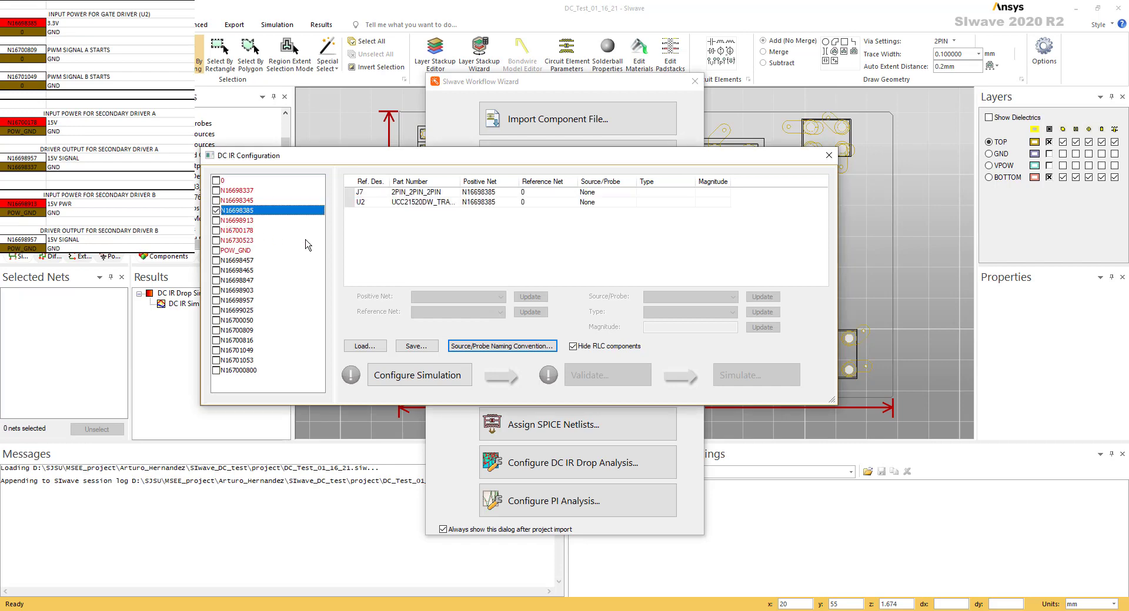
{"action": "left_click", "coordinate": [216, 231]}
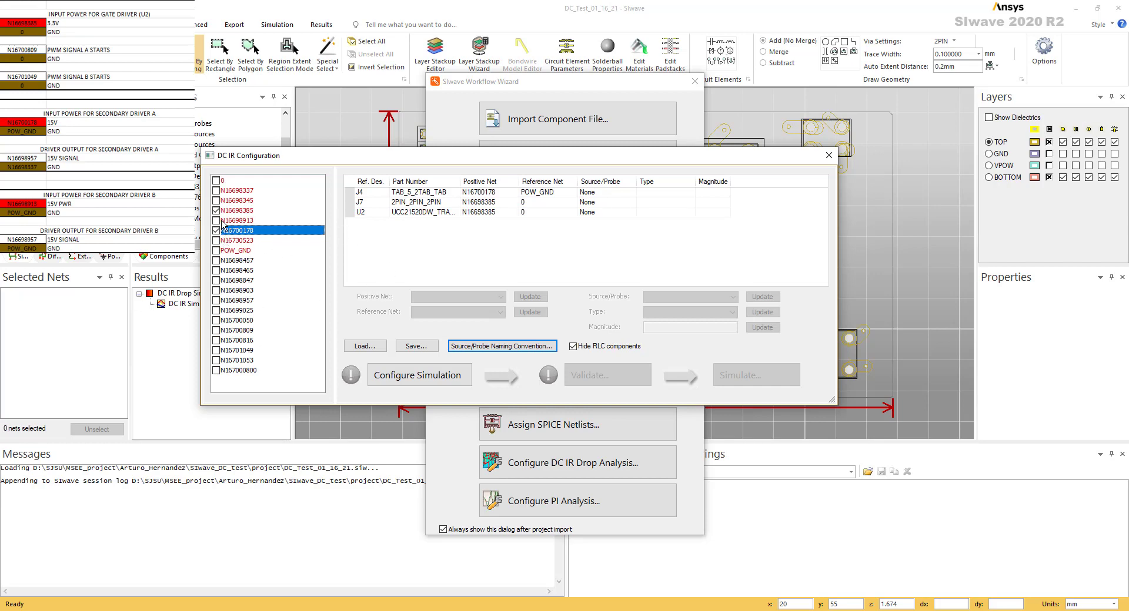
{"action": "left_click", "coordinate": [216, 221]}
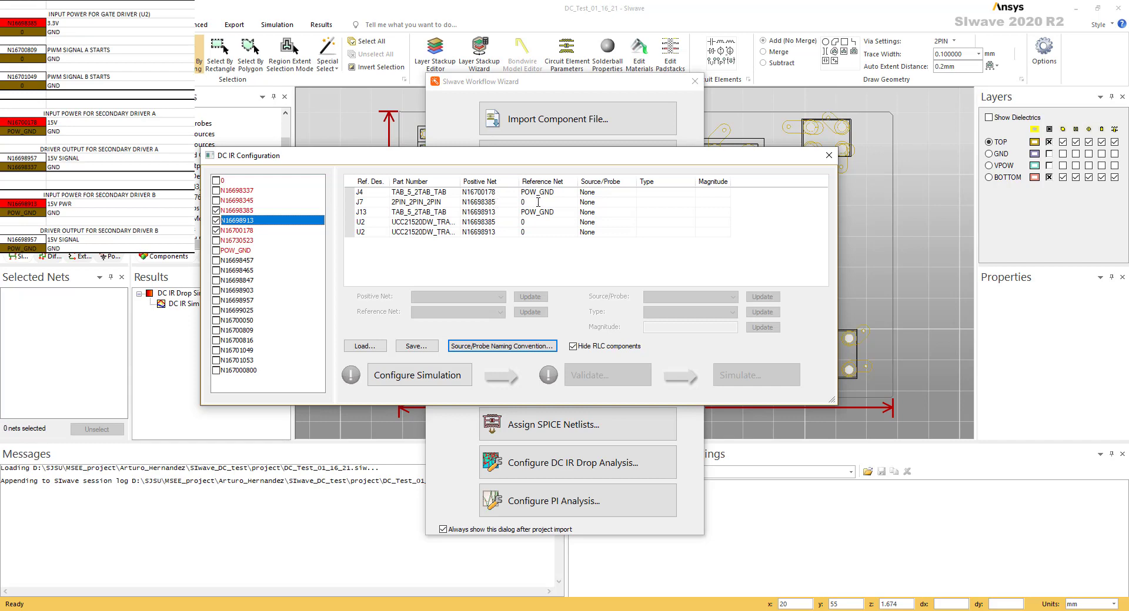
Make J7 on net N16698385 a voltage source with a magnitude of 3.3V
{"action": "left_click", "coordinate": [629, 203]}
{"action": "left_click", "coordinate": [632, 202]}
{"action": "left_click", "coordinate": [600, 228]}
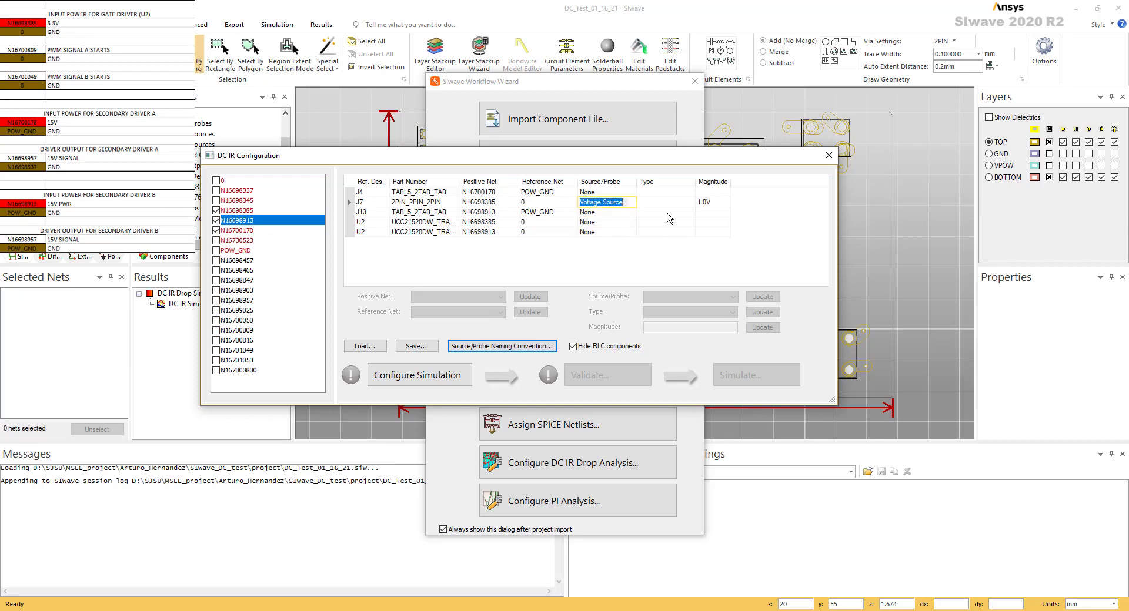
{"action": "left_click", "coordinate": [699, 204]}
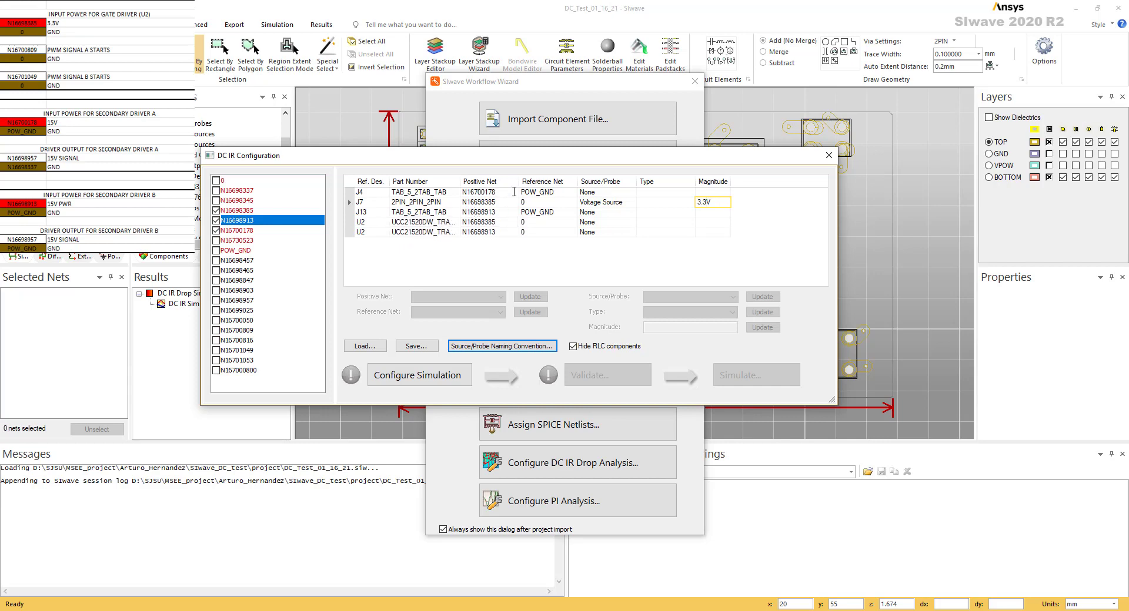
Make J4 on net N16700178 a voltage source with a magnitude of 15V
{"action": "left_click", "coordinate": [607, 191]}
{"action": "left_click", "coordinate": [609, 192]}
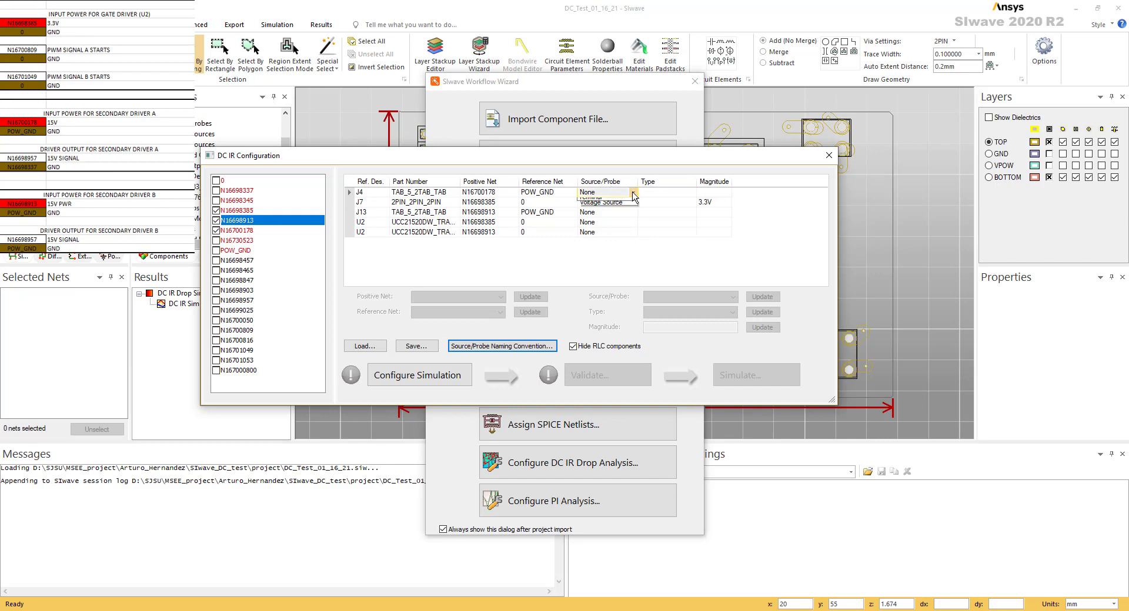
{"action": "left_click", "coordinate": [600, 218]}
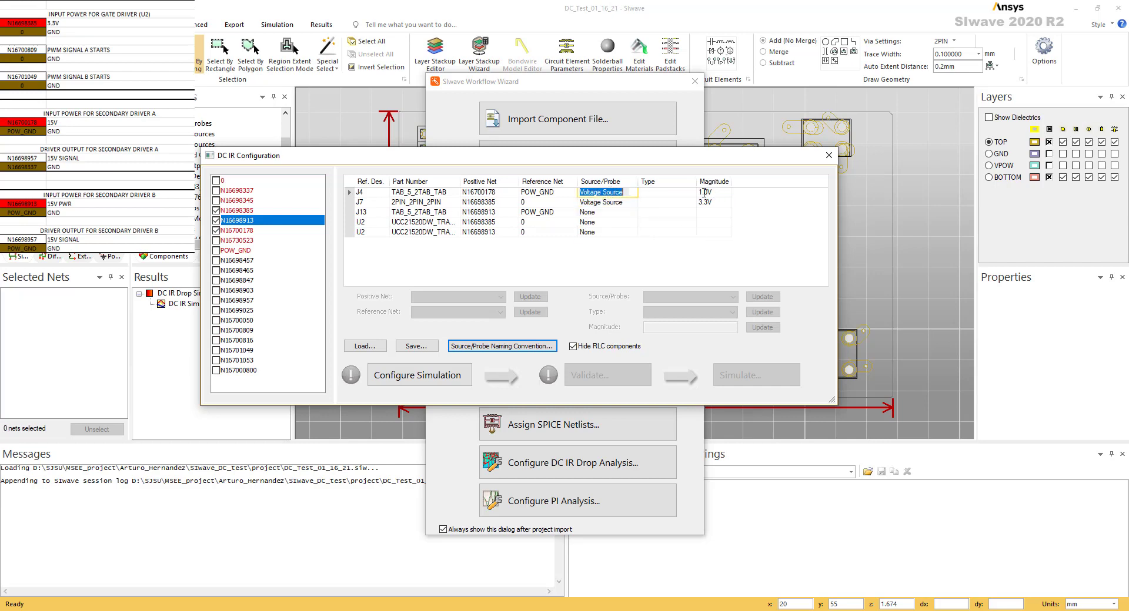
{"action": "left_click", "coordinate": [704, 192]}
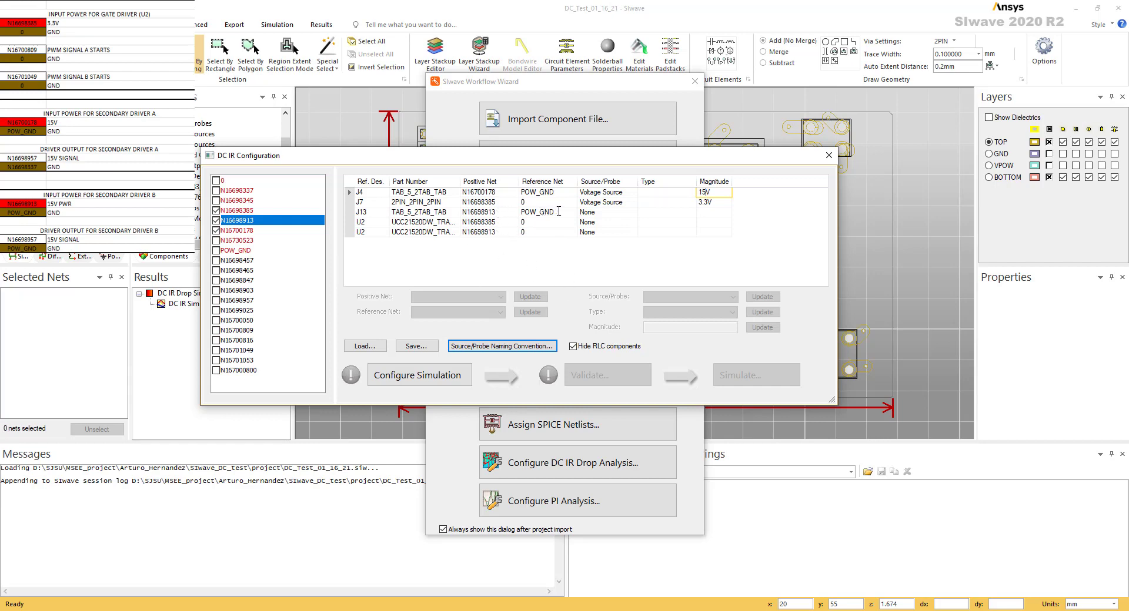
Make J13 on net N16698913 a voltage source with a magnitude of 15V
{"action": "left_click", "coordinate": [604, 214]}
{"action": "left_click", "coordinate": [632, 213]}
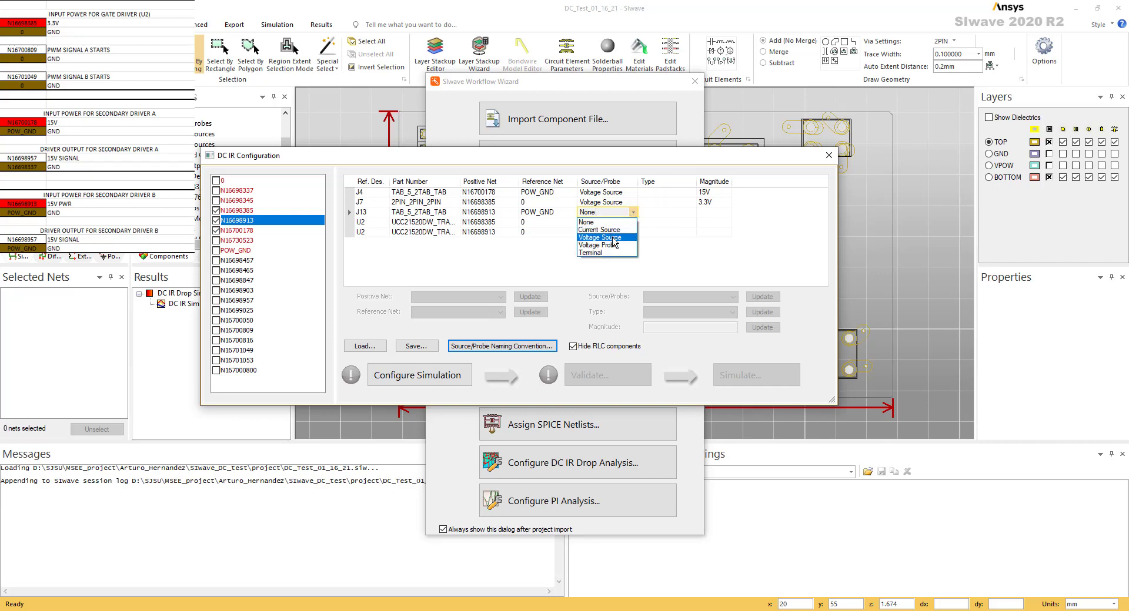
{"action": "left_click", "coordinate": [629, 233]}
{"action": "left_click", "coordinate": [707, 213]}
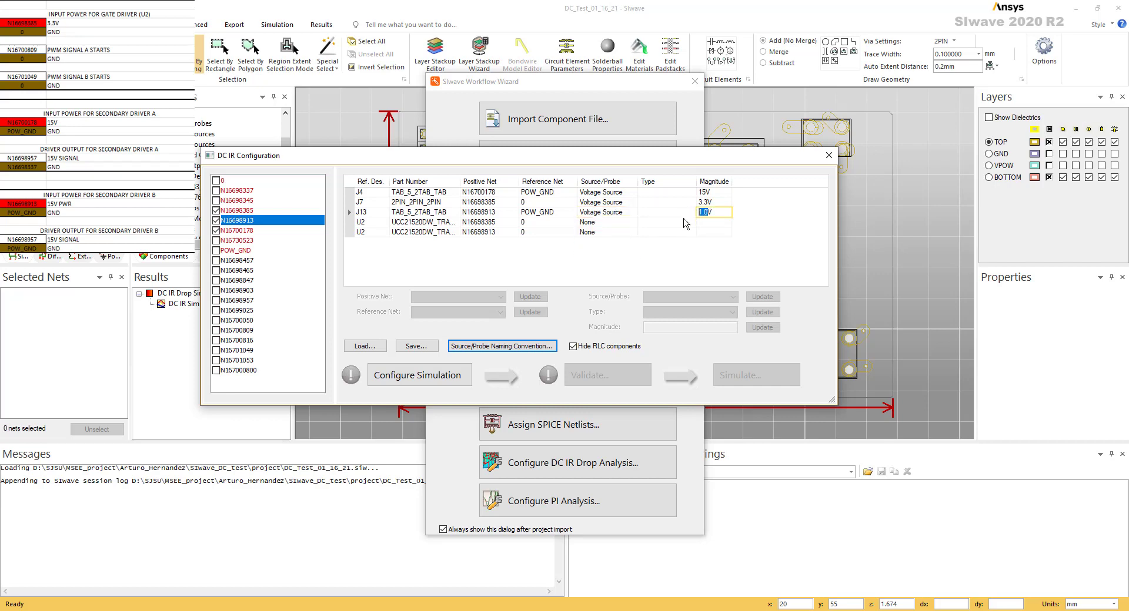
{"action": "type", "text": "15V"}
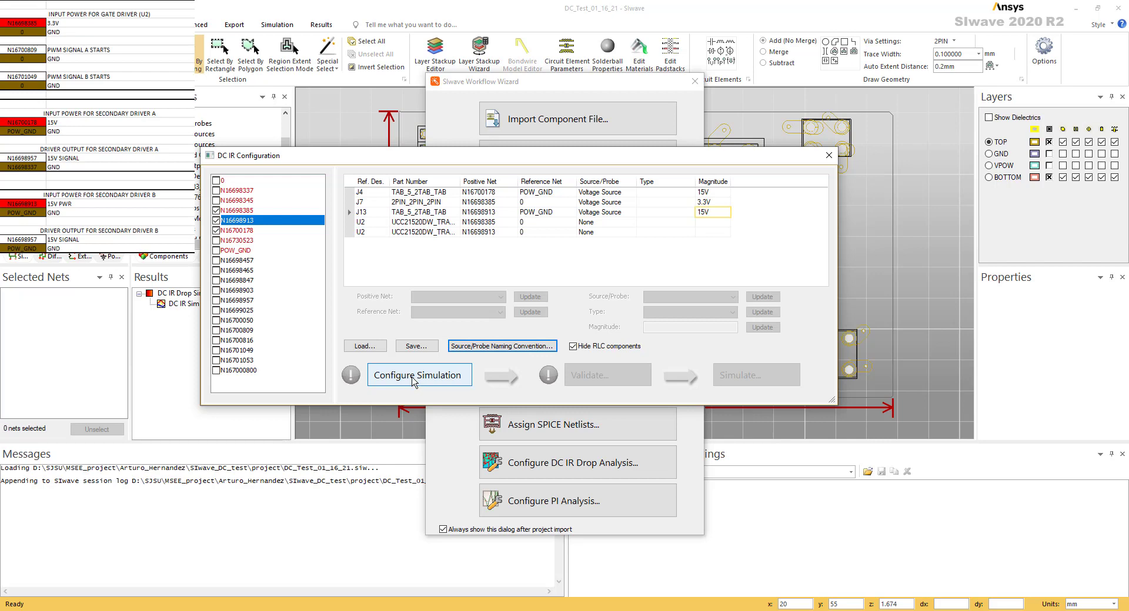
Configure the simulation from the defined sources and run the DC Current/Voltage validation check, accepting its results
{"action": "left_click", "coordinate": [407, 383]}
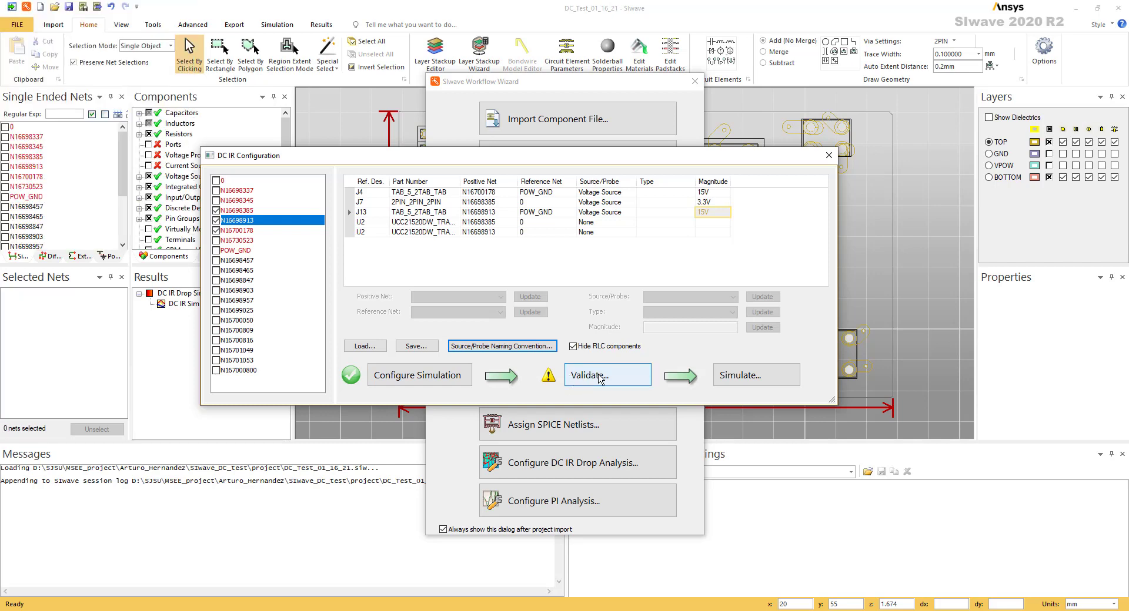
{"action": "left_click", "coordinate": [629, 379]}
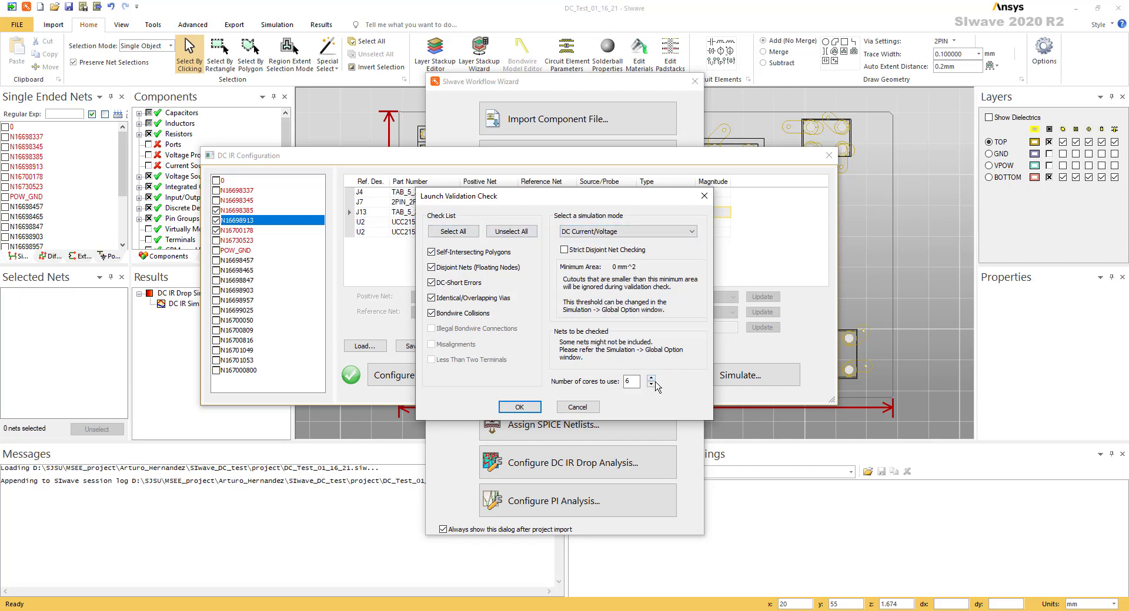
{"action": "left_click", "coordinate": [527, 409]}
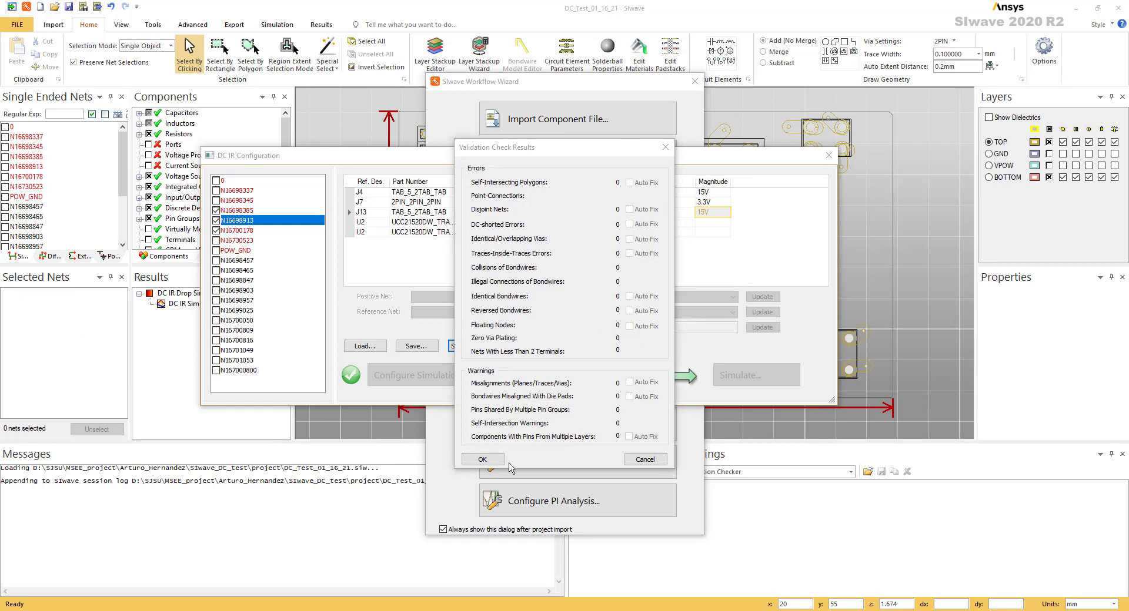
{"action": "left_click", "coordinate": [499, 459]}
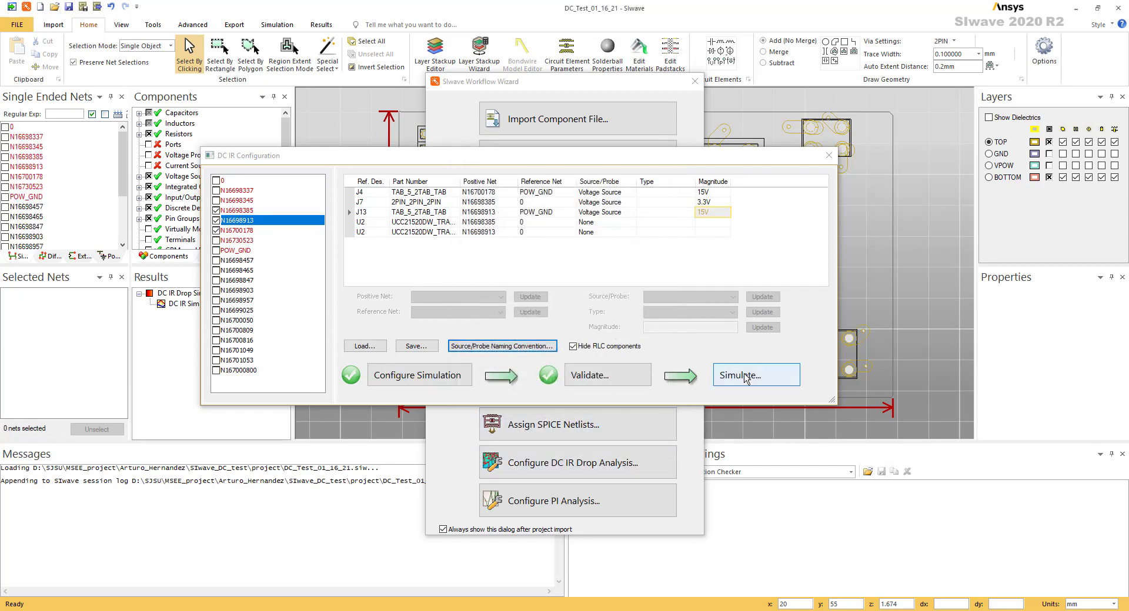
Open the DC current and voltage simulation setup and set the N16698385 source's node to ground to Negative
{"action": "left_click", "coordinate": [745, 377]}
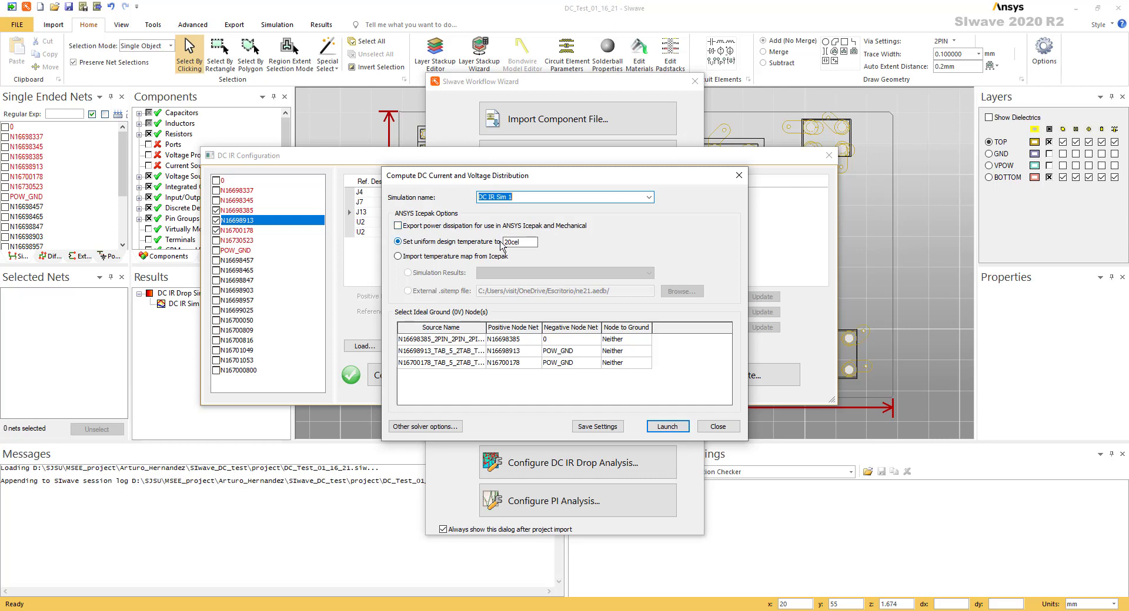
{"action": "left_click", "coordinate": [510, 241]}
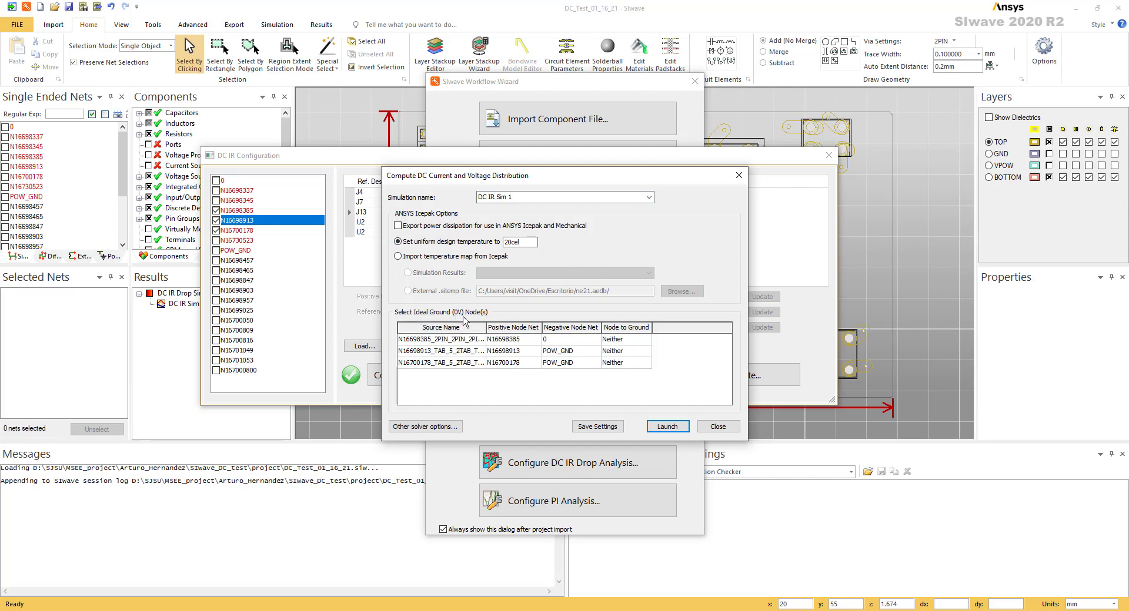
{"action": "left_click", "coordinate": [623, 340]}
{"action": "left_click", "coordinate": [645, 341]}
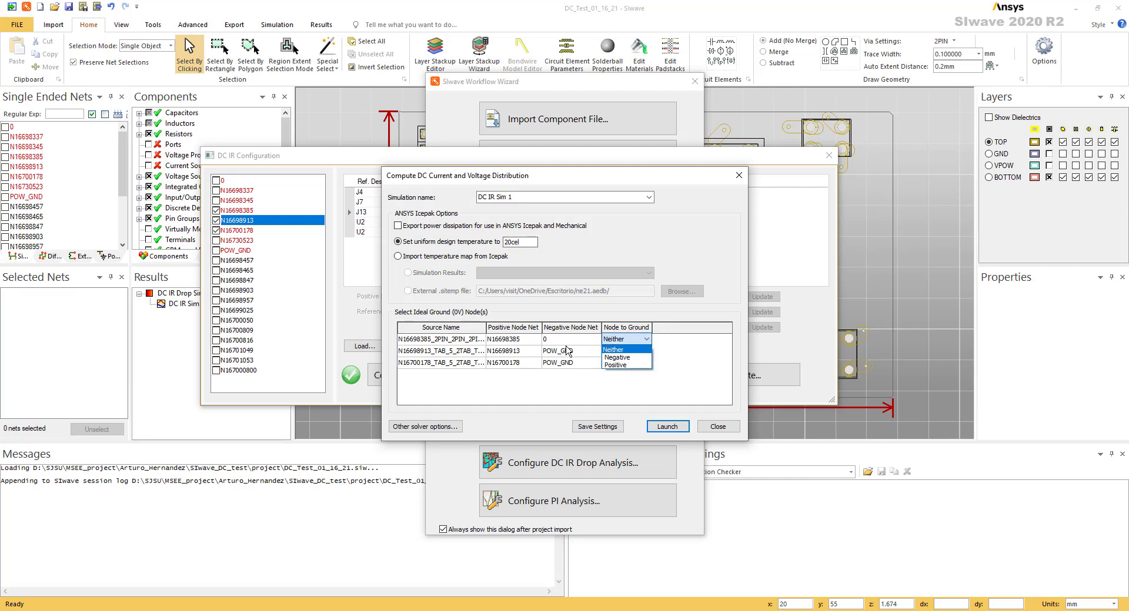
{"action": "left_click", "coordinate": [473, 320]}
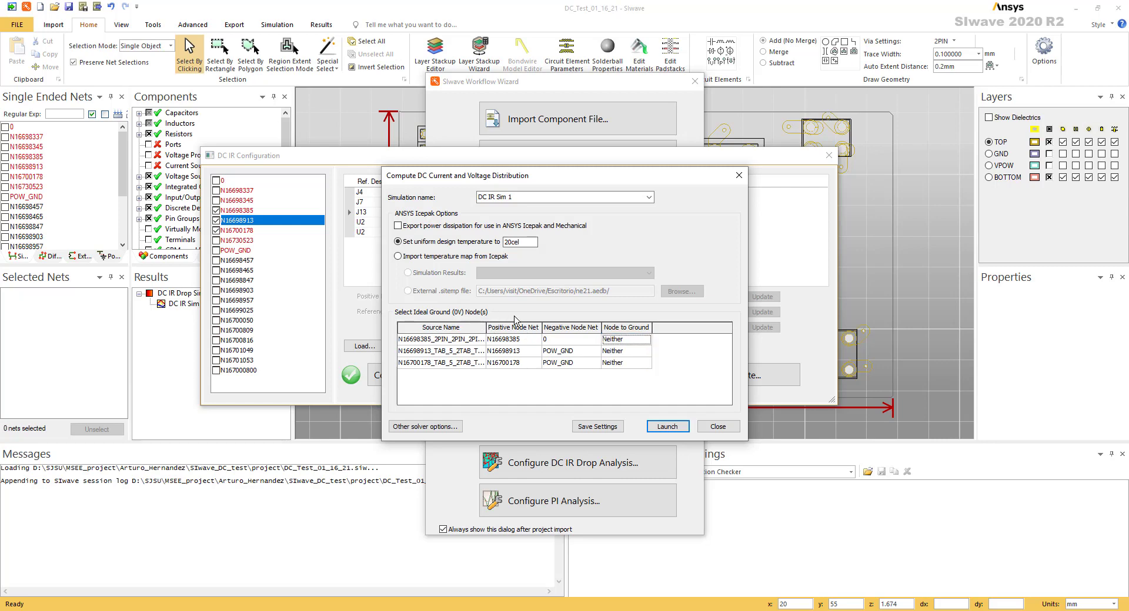
{"action": "left_click", "coordinate": [639, 341]}
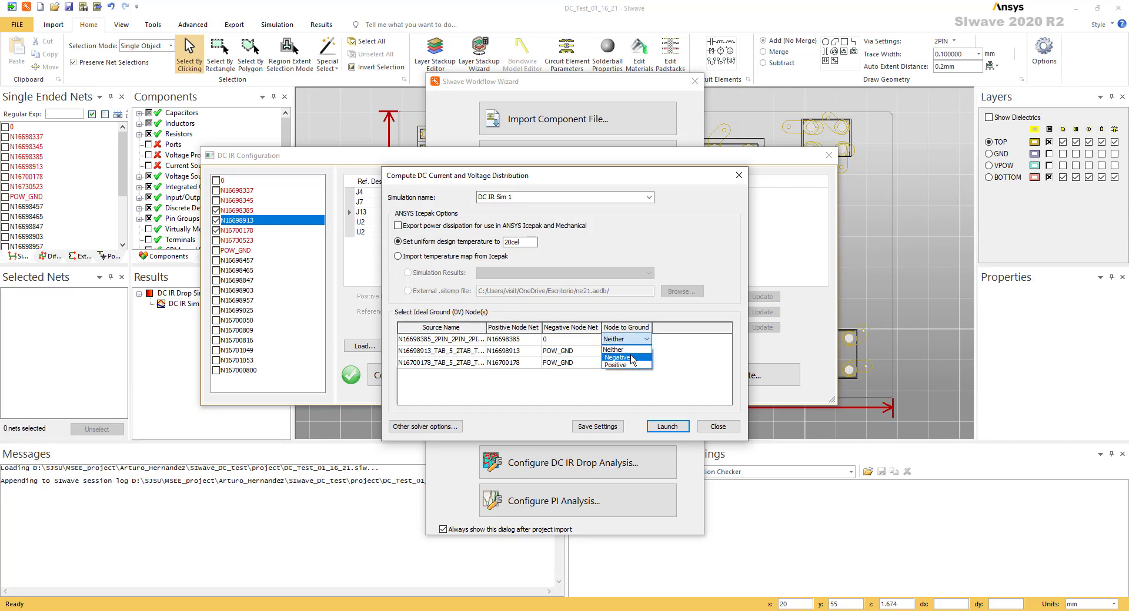
{"action": "left_click", "coordinate": [633, 358]}
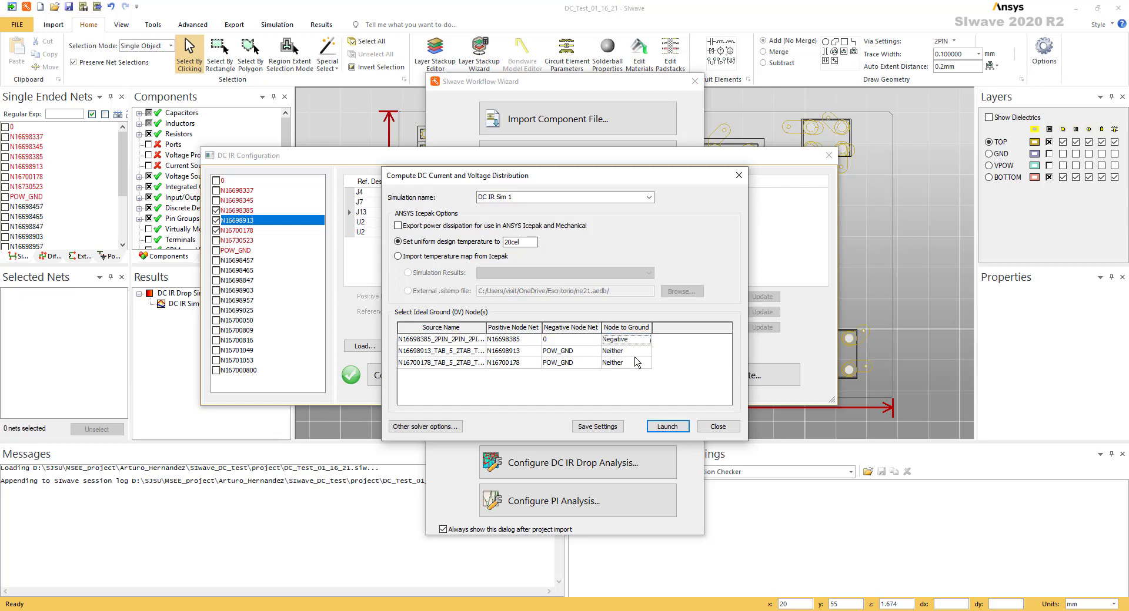
Set the node to ground to Negative for the N16698913 and N16700178 sources
{"action": "left_click", "coordinate": [637, 351]}
{"action": "left_click", "coordinate": [637, 361]}
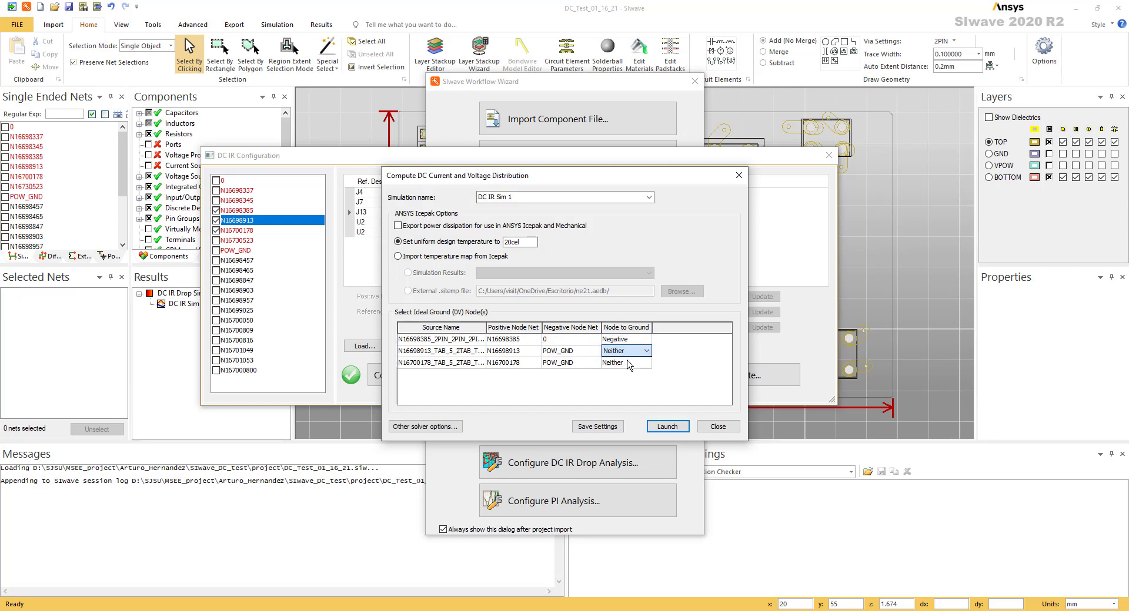
{"action": "left_click", "coordinate": [623, 355]}
{"action": "left_click", "coordinate": [622, 369]}
{"action": "left_click", "coordinate": [624, 363]}
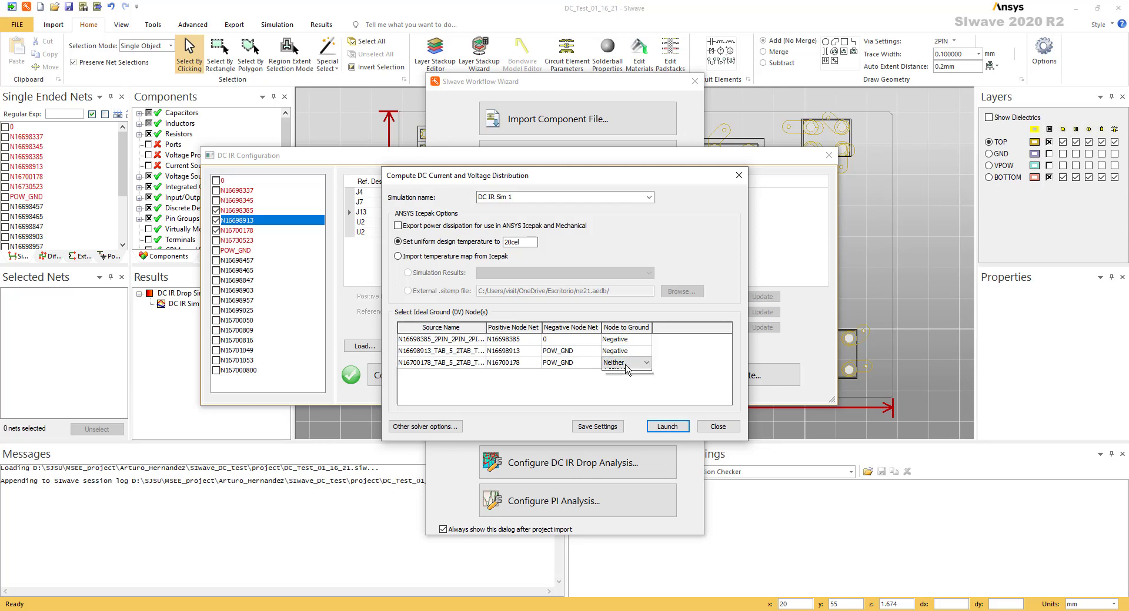
{"action": "left_click", "coordinate": [625, 365]}
{"action": "left_click", "coordinate": [624, 365]}
{"action": "left_click", "coordinate": [623, 382]}
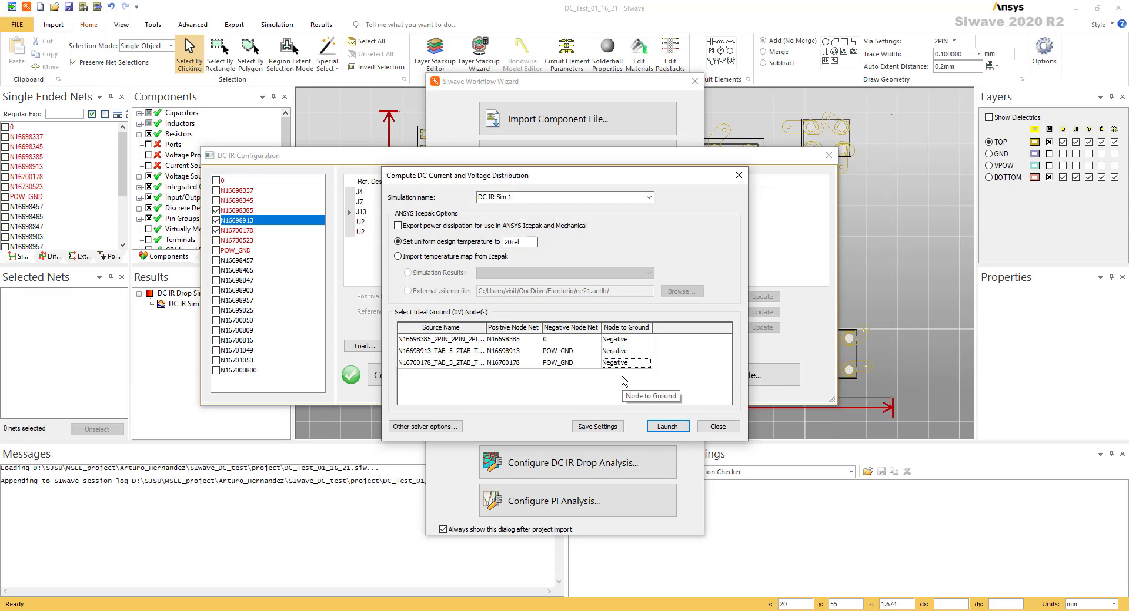
{"action": "left_click", "coordinate": [595, 404]}
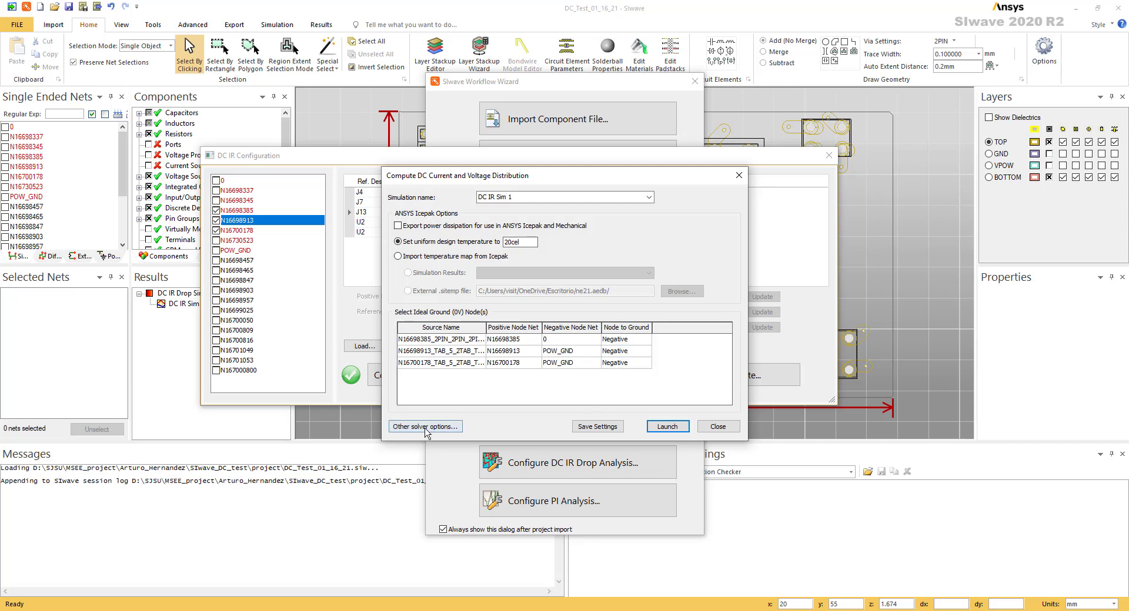
Restore the advanced DC solver defaults for ignored geometry, ignored voids and vertex snapping, check the multiprocessing settings, and accept the options
{"action": "left_click", "coordinate": [426, 427]}
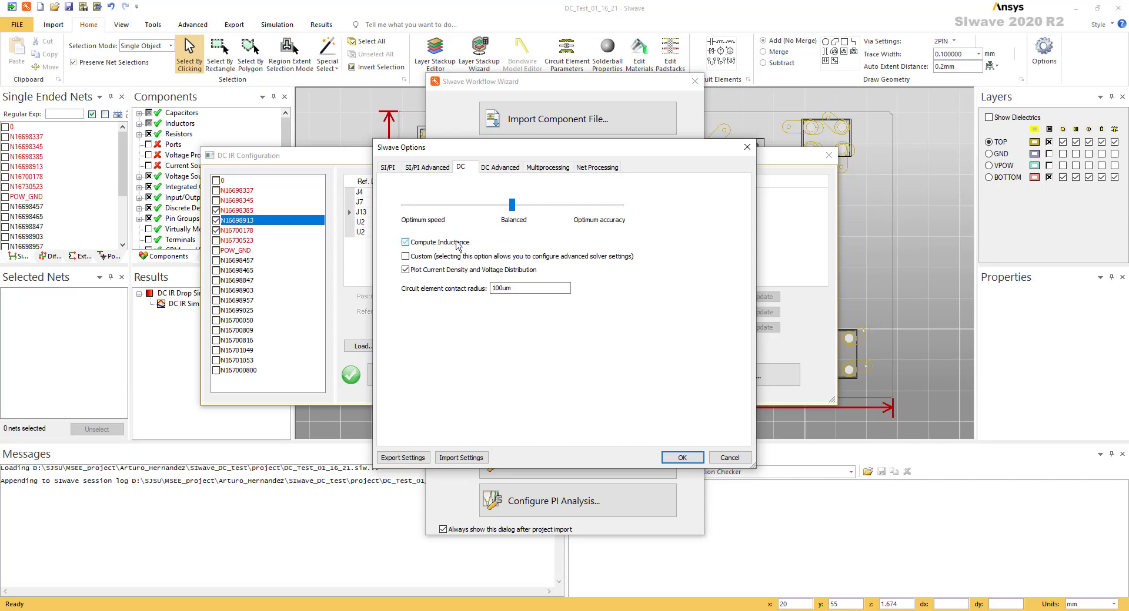
{"action": "left_click", "coordinate": [497, 169]}
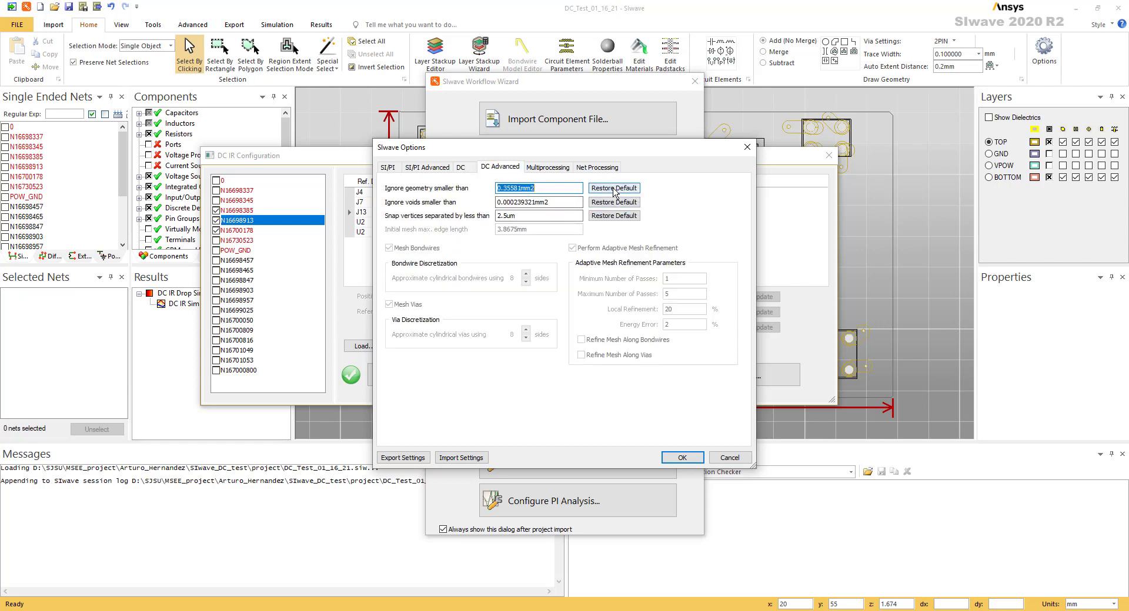
{"action": "left_click", "coordinate": [613, 189]}
{"action": "left_click", "coordinate": [613, 203]}
{"action": "left_click", "coordinate": [615, 216]}
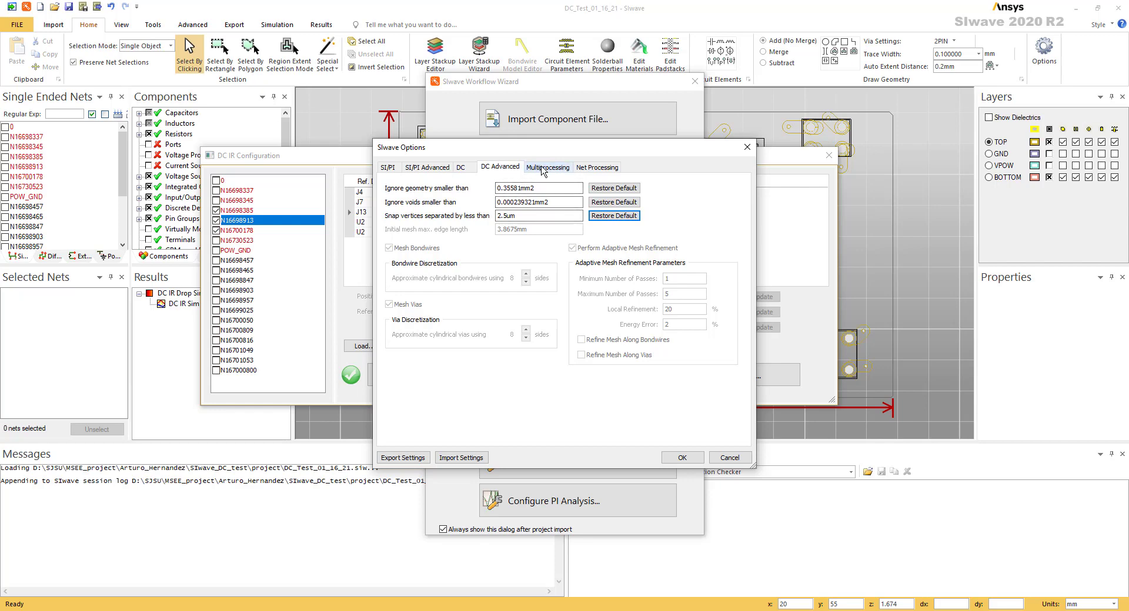
{"action": "left_click", "coordinate": [543, 170]}
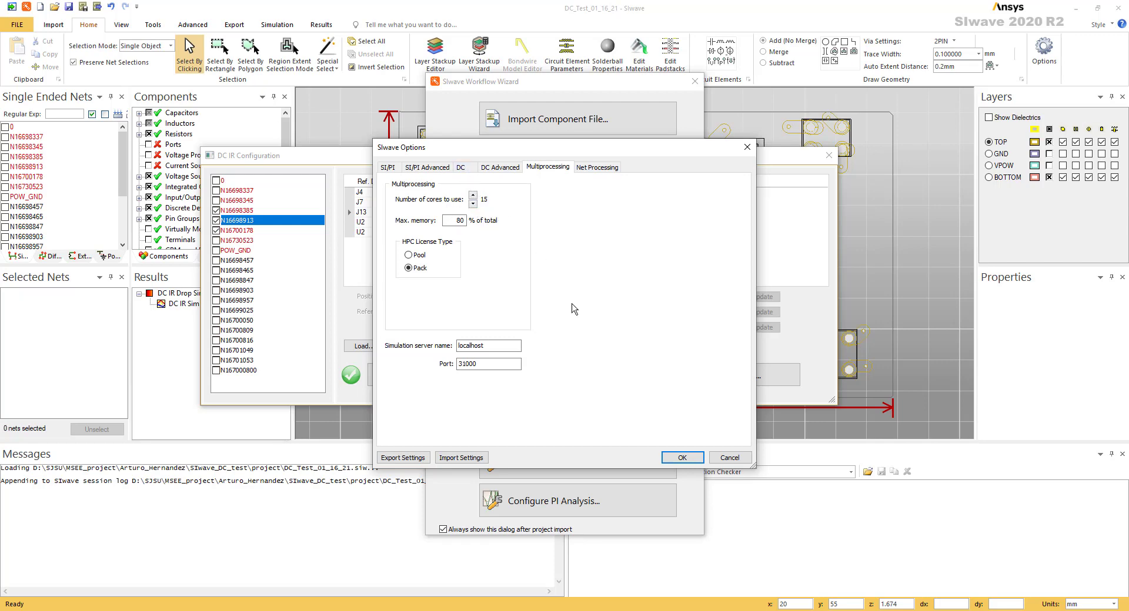
{"action": "left_click", "coordinate": [679, 456]}
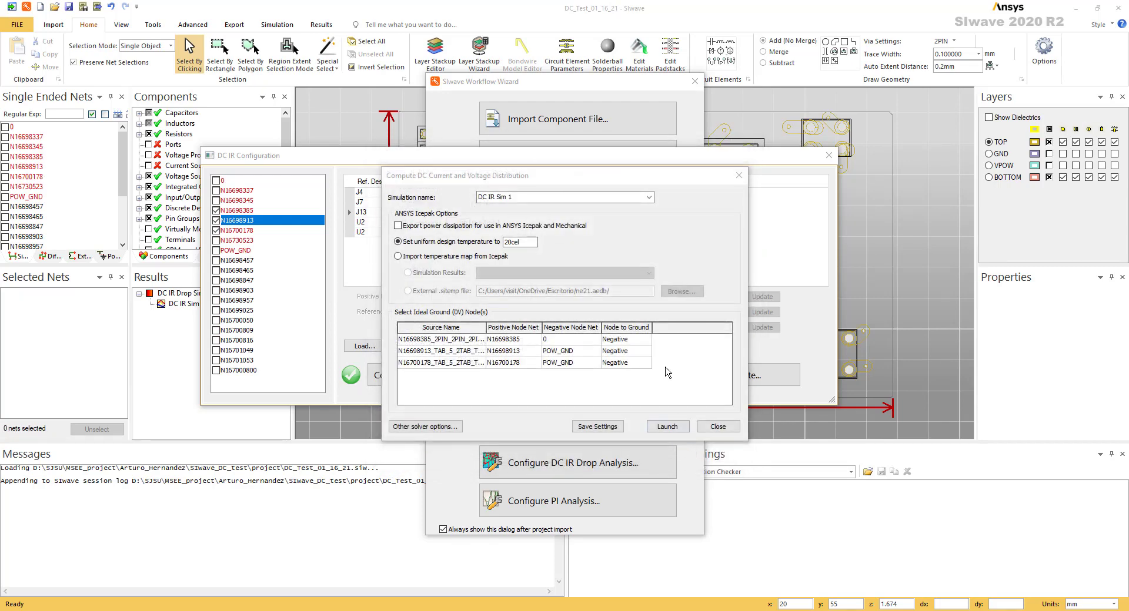
Decline overwriting the existing simulation, rename the new one DC IR Sim 2, and launch it
{"action": "left_click", "coordinate": [667, 427]}
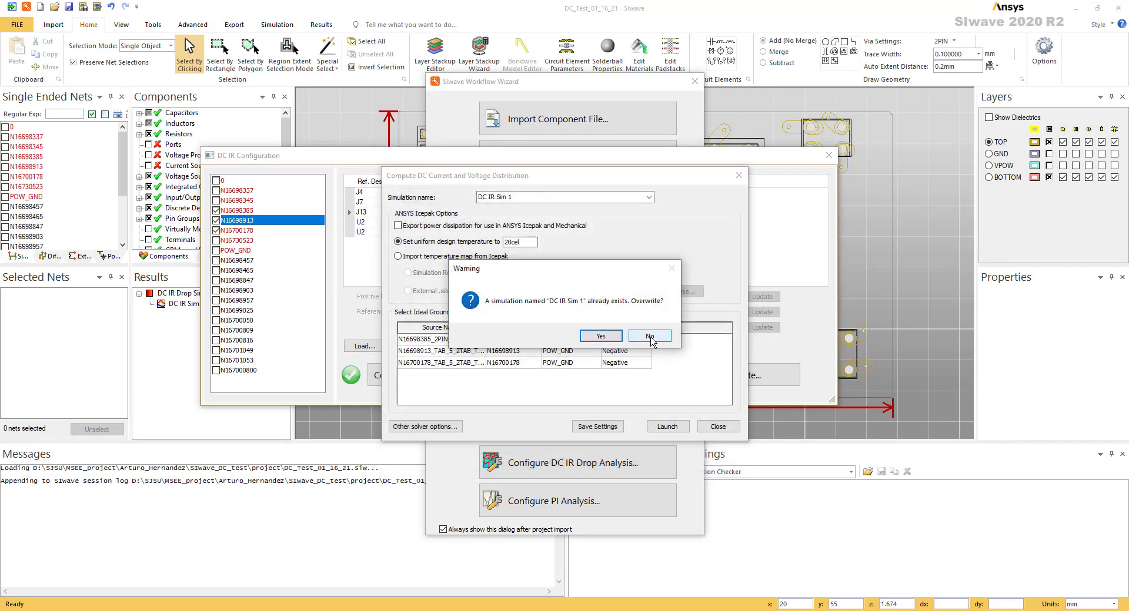
{"action": "left_click", "coordinate": [650, 337]}
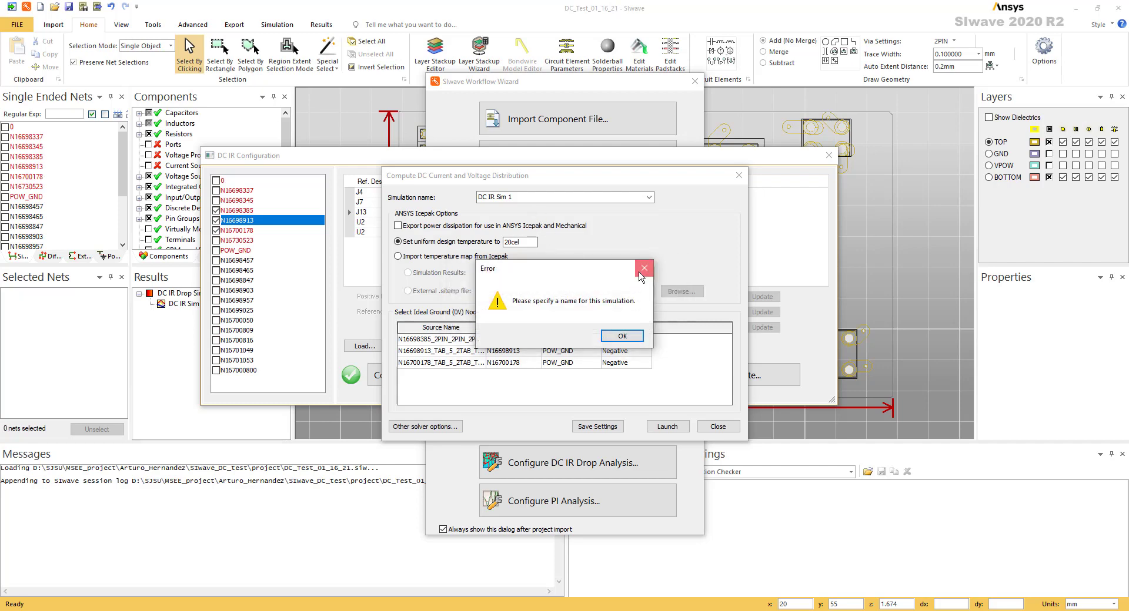
{"action": "left_click", "coordinate": [632, 335]}
{"action": "left_click", "coordinate": [541, 198]}
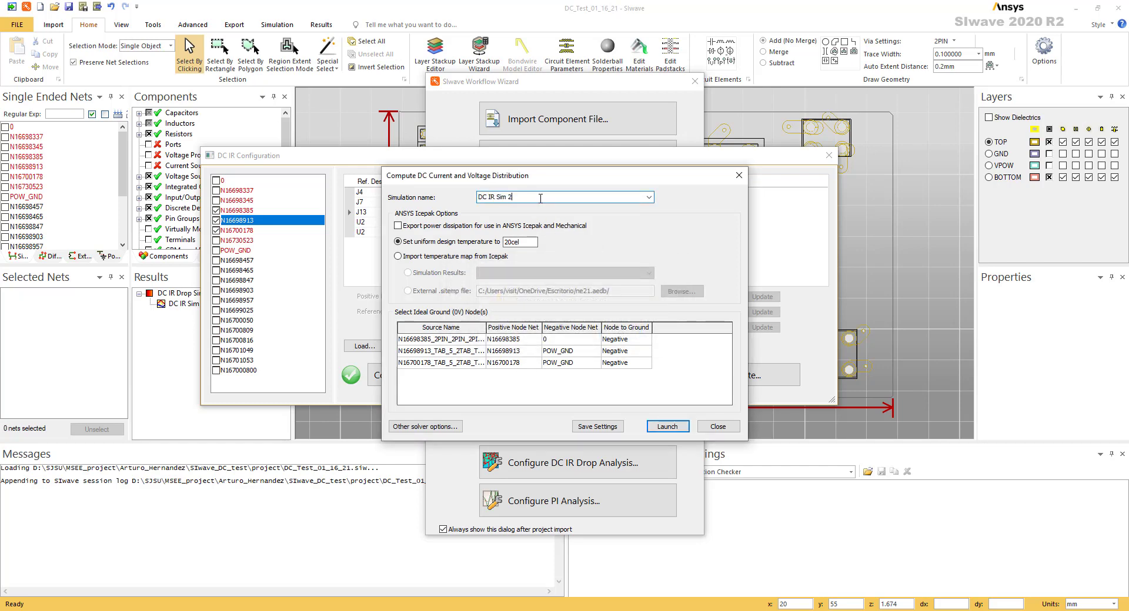
{"action": "left_click", "coordinate": [668, 426]}
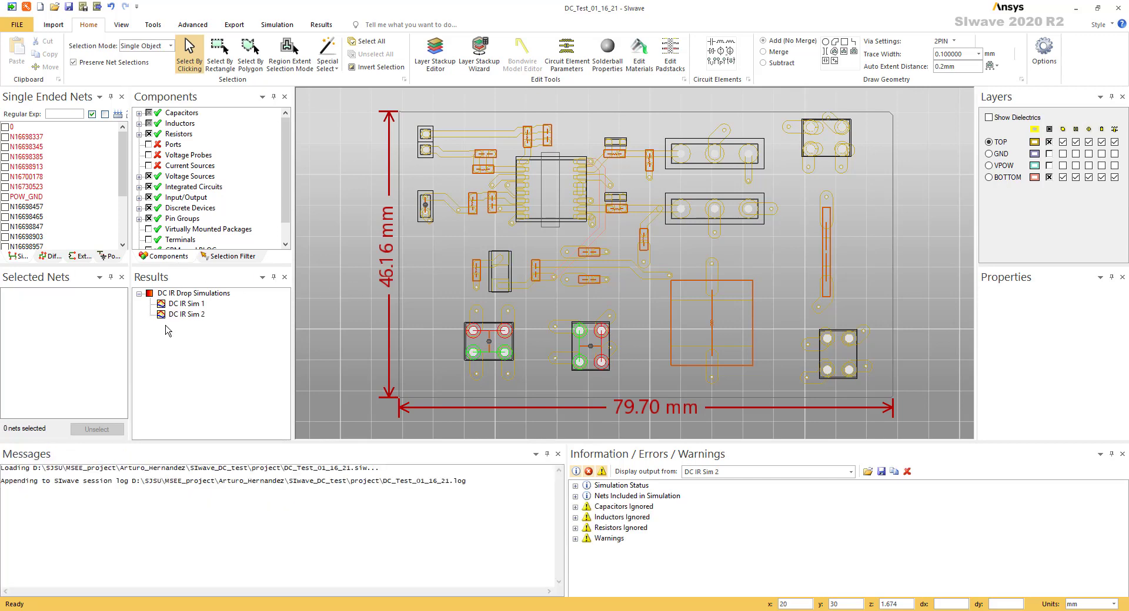
Plot the currents and voltages of DC IR Sim 2 and move the results window clear of the board
{"action": "left_click", "coordinate": [191, 315]}
{"action": "right_click", "coordinate": [191, 316]}
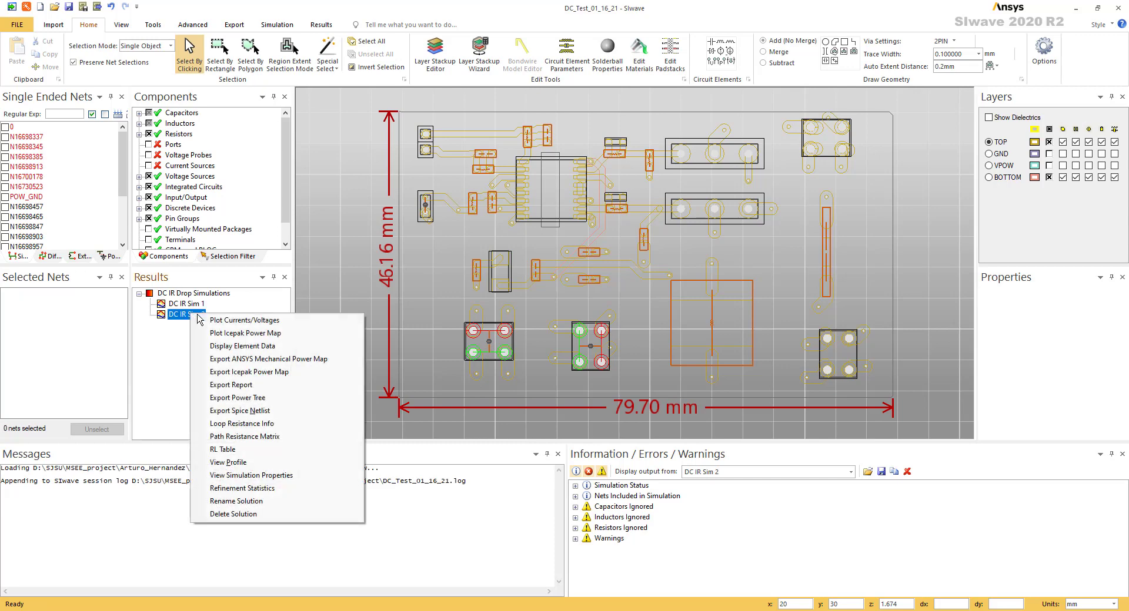
{"action": "left_click", "coordinate": [246, 323]}
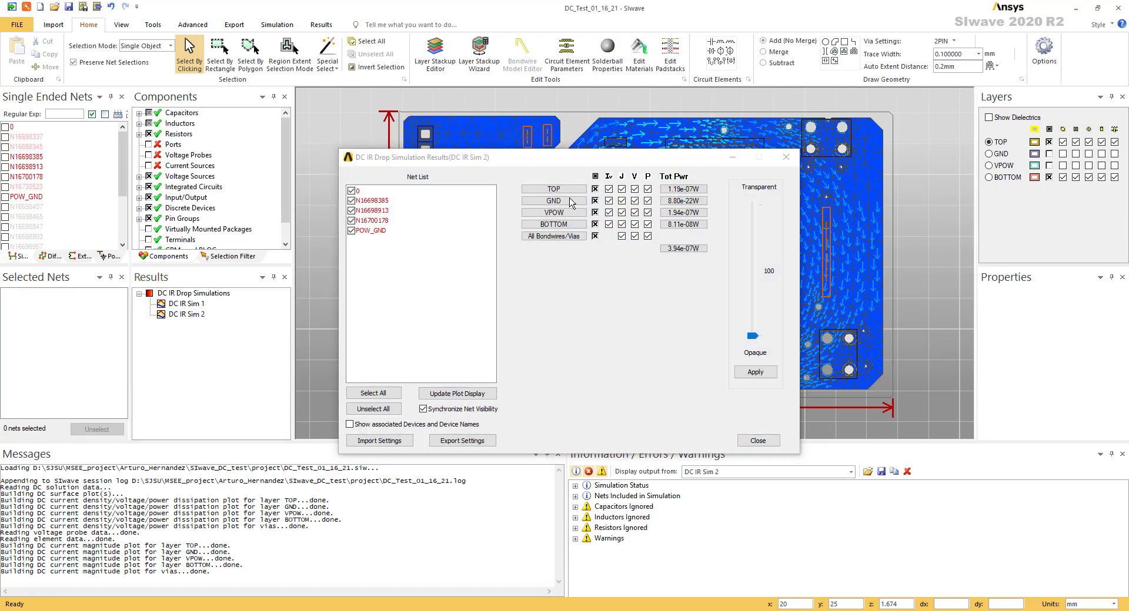
{"action": "left_click_drag", "start_coordinate": [652, 159], "coordinate": [318, 139]}
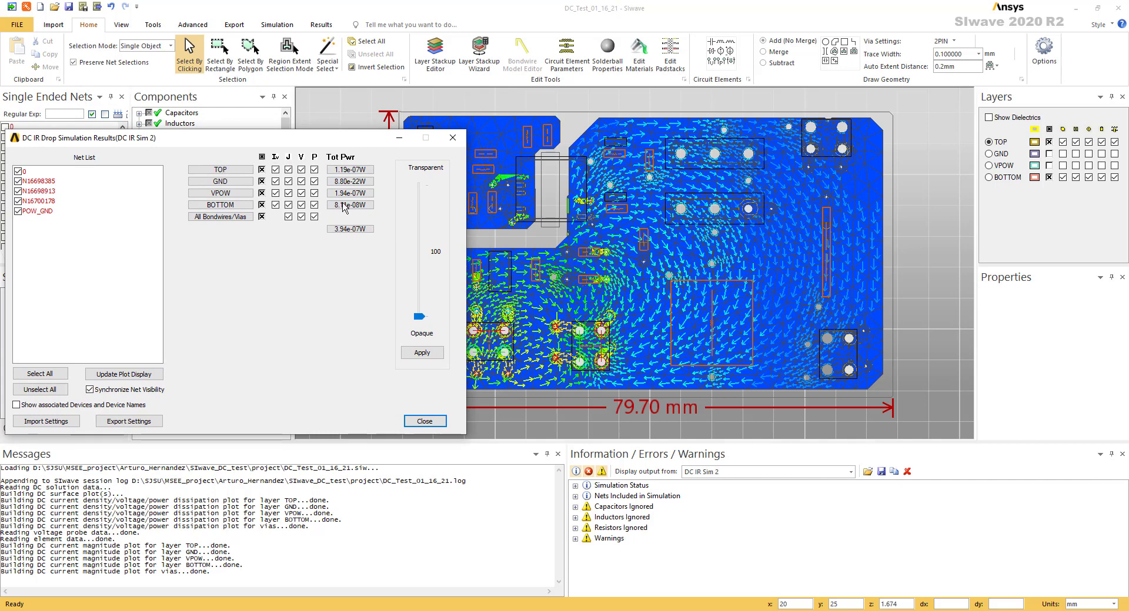
{"action": "left_click", "coordinate": [472, 234]}
{"action": "mouse_move", "coordinate": [466, 229]}
{"action": "left_mouse_down"}
{"action": "mouse_move", "coordinate": [355, 229]}
{"action": "mouse_move", "coordinate": [479, 228]}
{"action": "mouse_move", "coordinate": [464, 228]}
{"action": "left_mouse_up"}
{"action": "left_click_drag", "start_coordinate": [320, 141], "coordinate": [315, 308]}
Exclude nets 0 and POW_GND from the results and update the plot display
{"action": "left_click", "coordinate": [14, 334]}
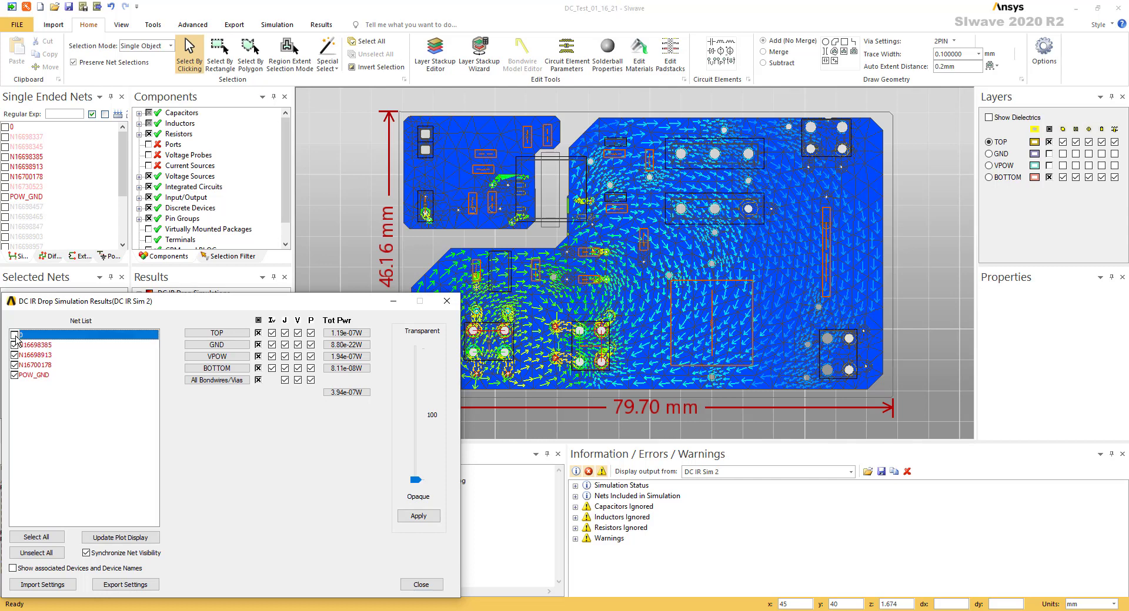
{"action": "left_click", "coordinate": [14, 375]}
{"action": "left_click", "coordinate": [120, 536]}
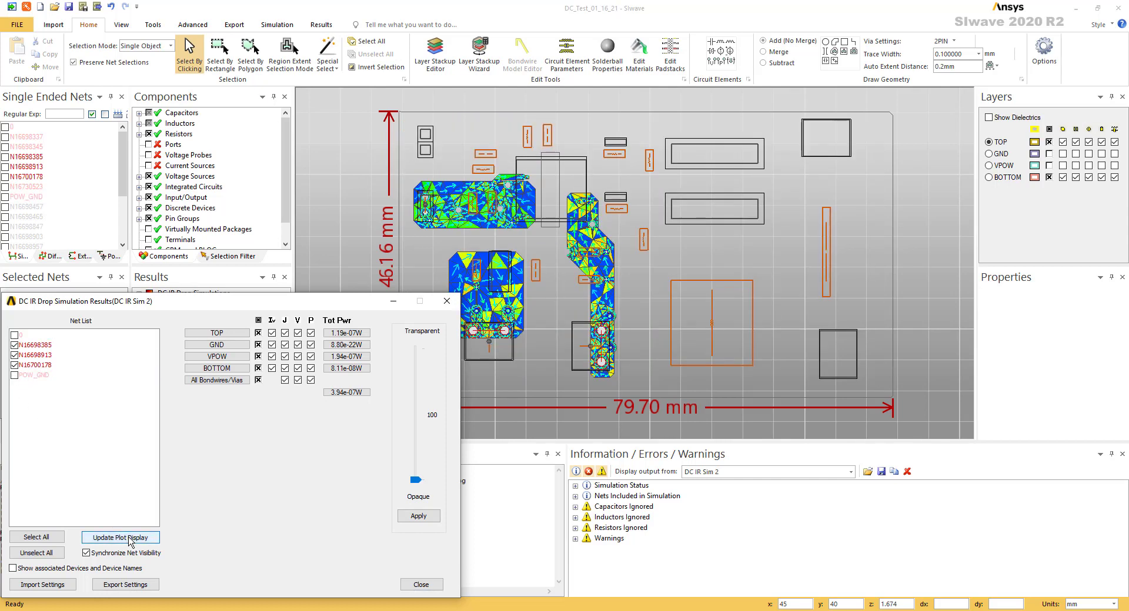
Include nets POW_GND and 0 again, update the plot display, and move the results window aside
{"action": "left_click", "coordinate": [14, 376]}
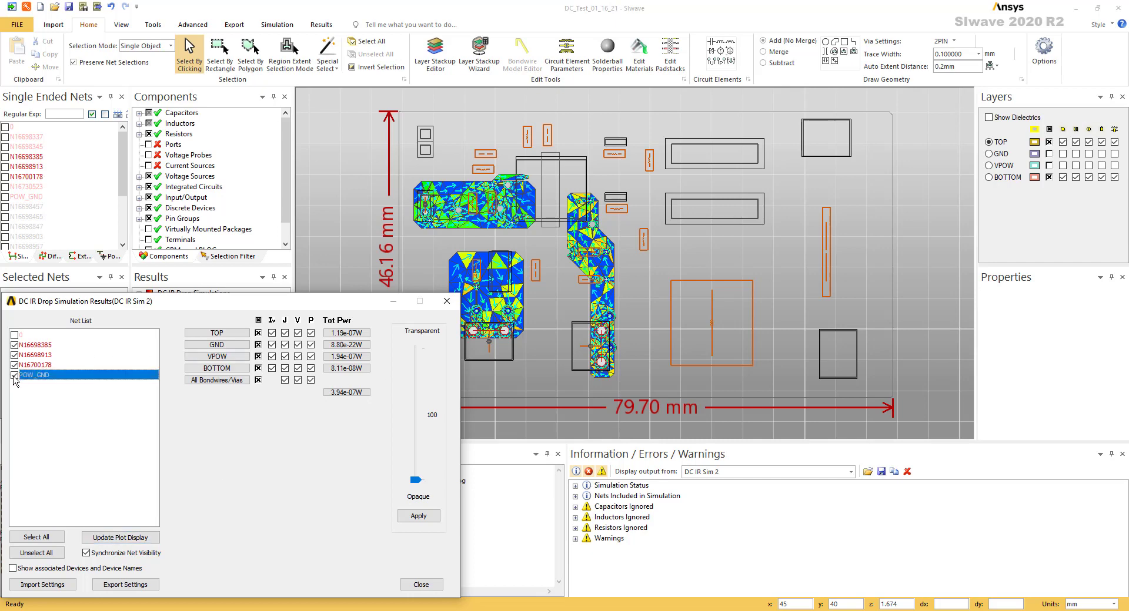
{"action": "left_click", "coordinate": [14, 335]}
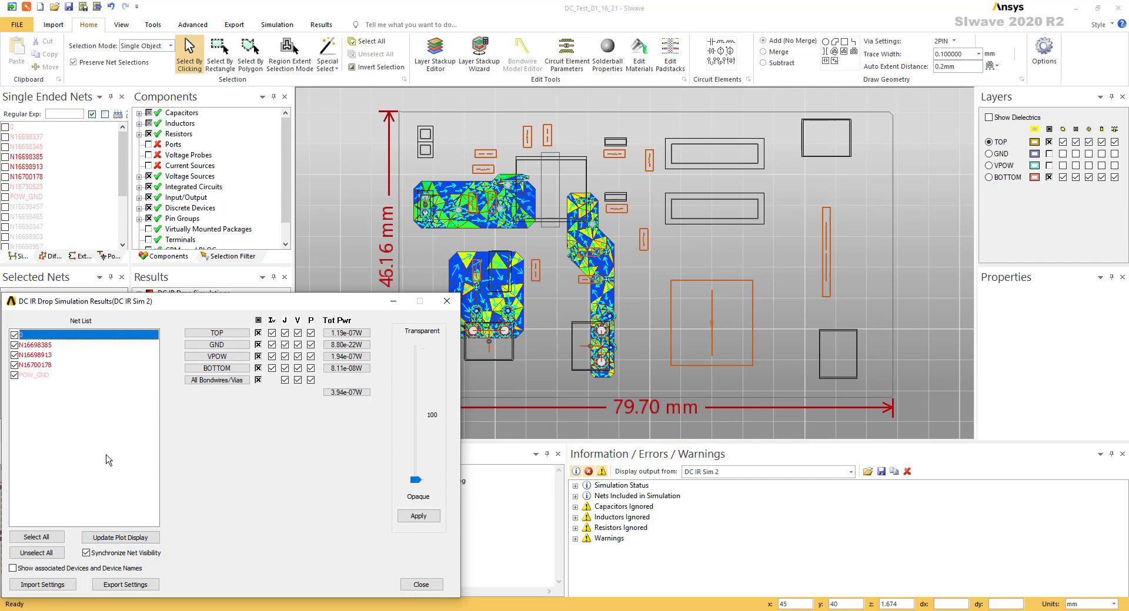
{"action": "left_click", "coordinate": [141, 538]}
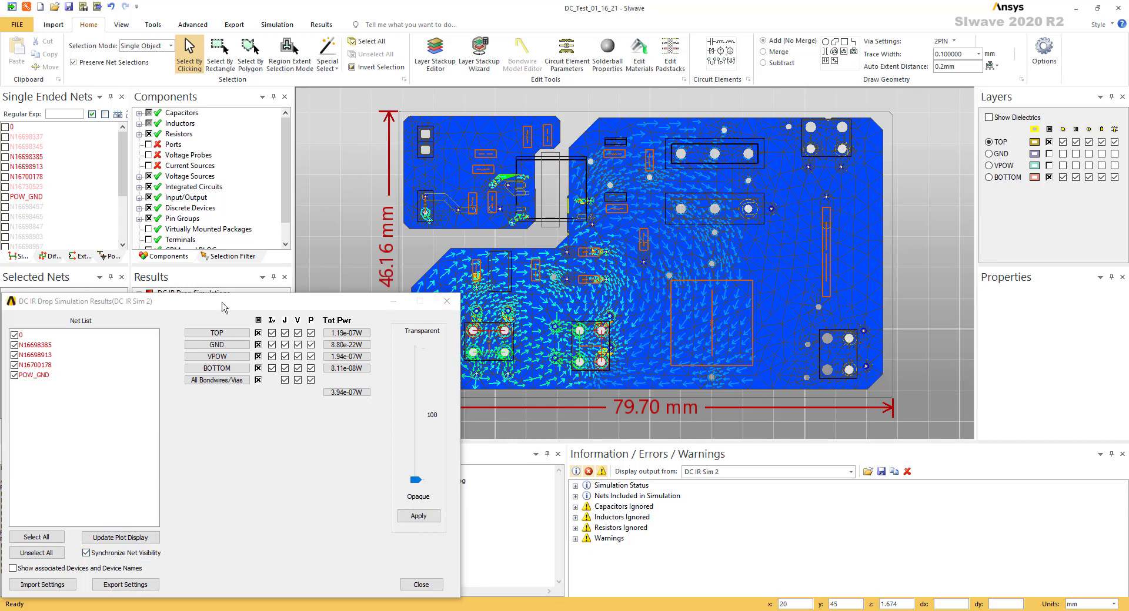
{"action": "left_click_drag", "start_coordinate": [326, 306], "coordinate": [948, 120]}
{"action": "left_click", "coordinate": [645, 148]}
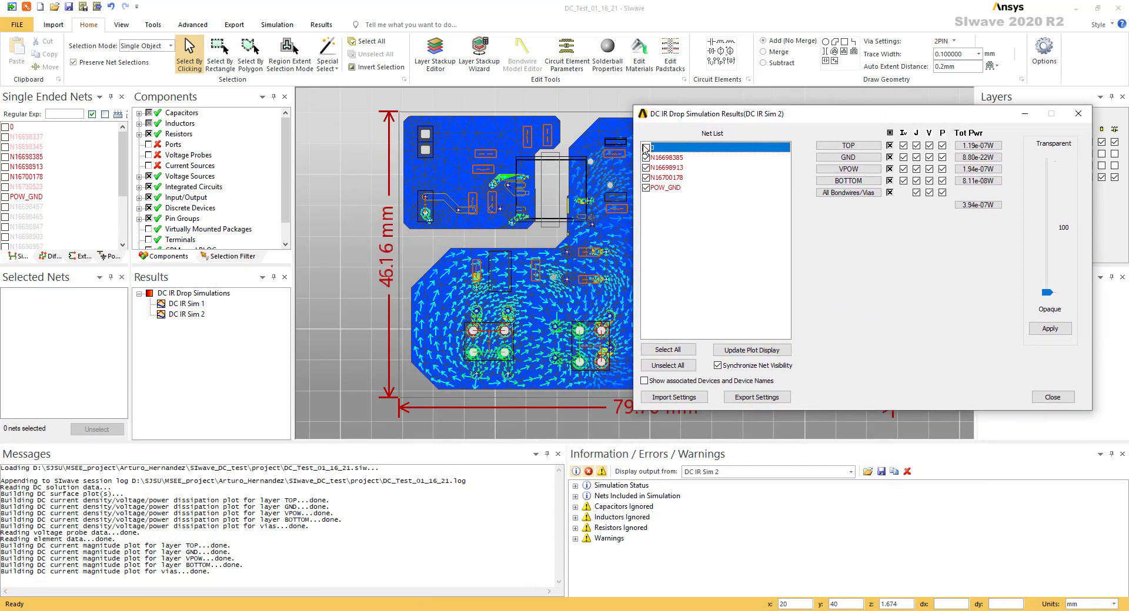
{"action": "left_click", "coordinate": [646, 188]}
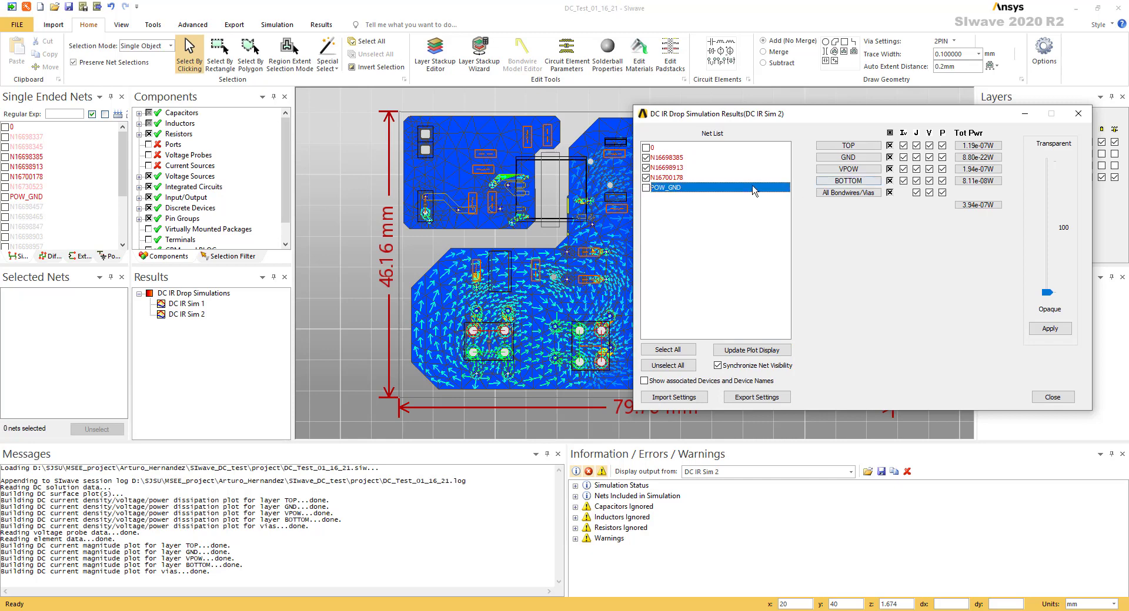
{"action": "left_click", "coordinate": [645, 147]}
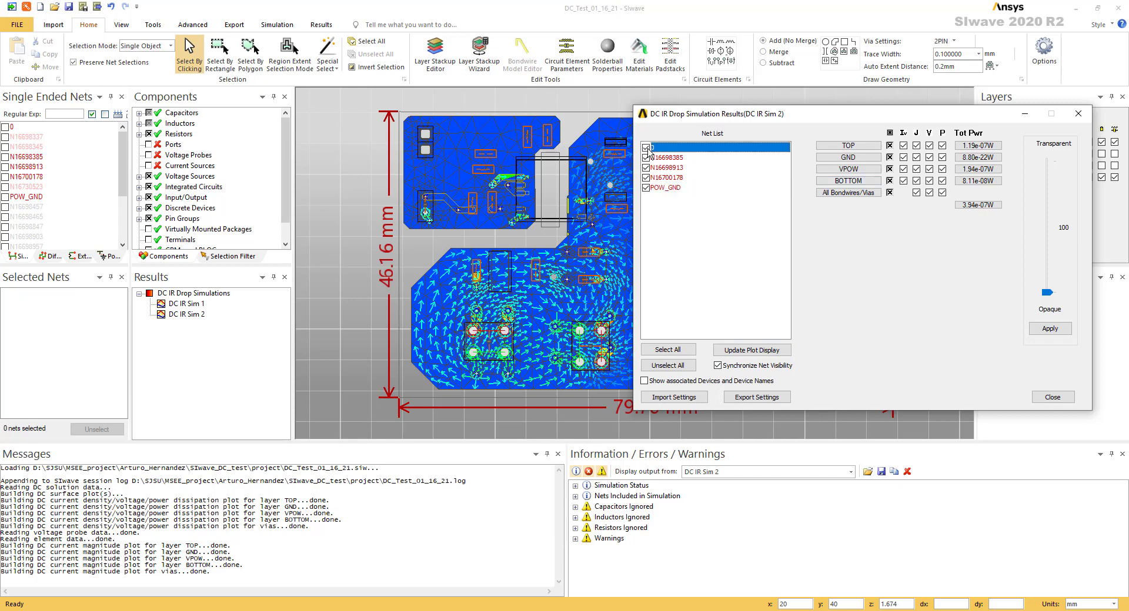
Turn off all result plots and show only the voltage plot on every layer and the vias
{"action": "left_click", "coordinate": [905, 134]}
{"action": "left_click", "coordinate": [917, 133]}
{"action": "left_click", "coordinate": [931, 134]}
{"action": "left_click", "coordinate": [943, 133]}
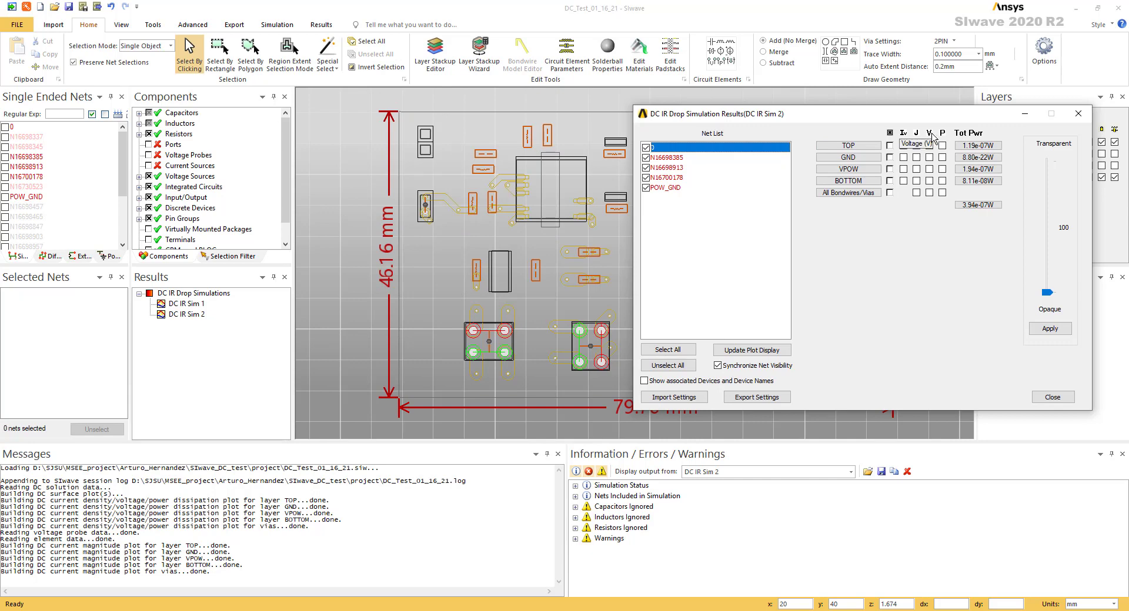
{"action": "left_click", "coordinate": [930, 133]}
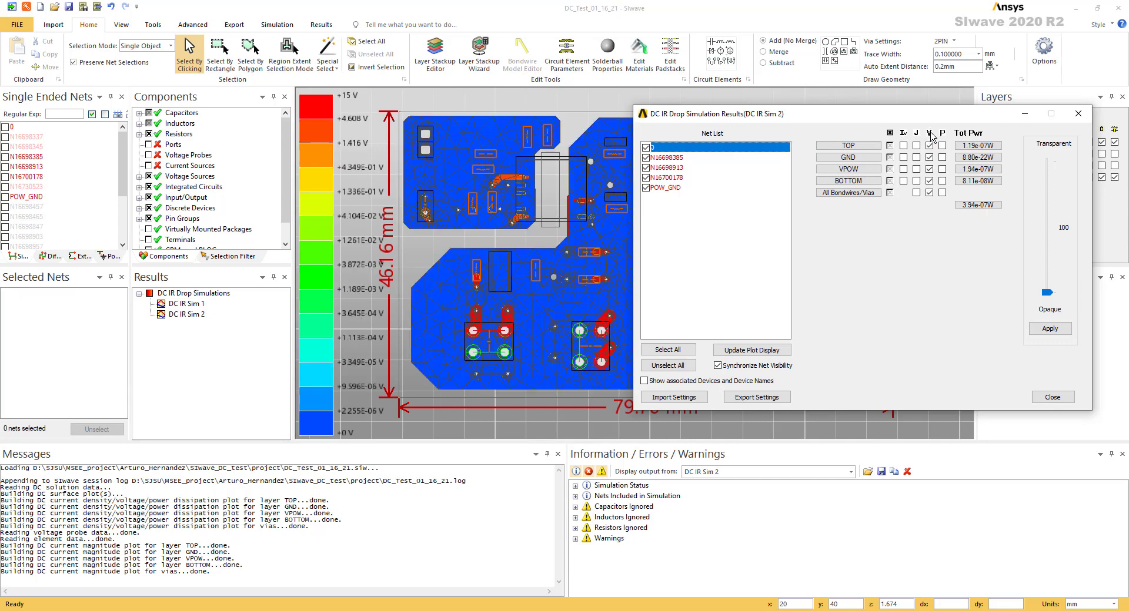
{"action": "left_click_drag", "start_coordinate": [858, 114], "coordinate": [844, 86]}
{"action": "scroll", "coordinate": [551, 191], "scroll_direction": "up", "scroll_amount": 1}
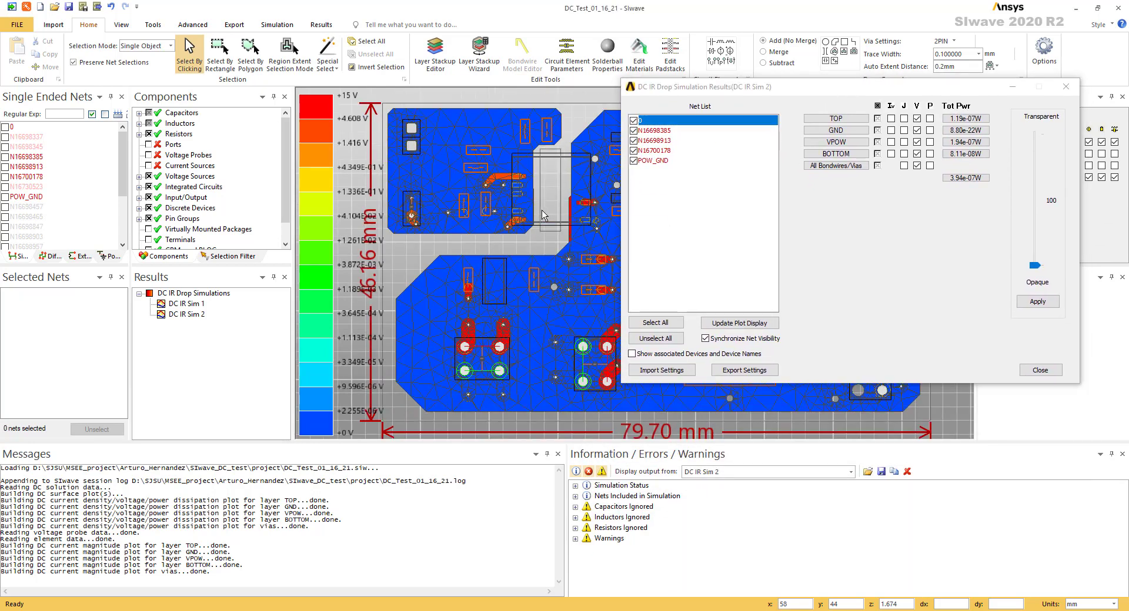
{"action": "scroll", "coordinate": [509, 222], "scroll_direction": "up", "scroll_amount": 2}
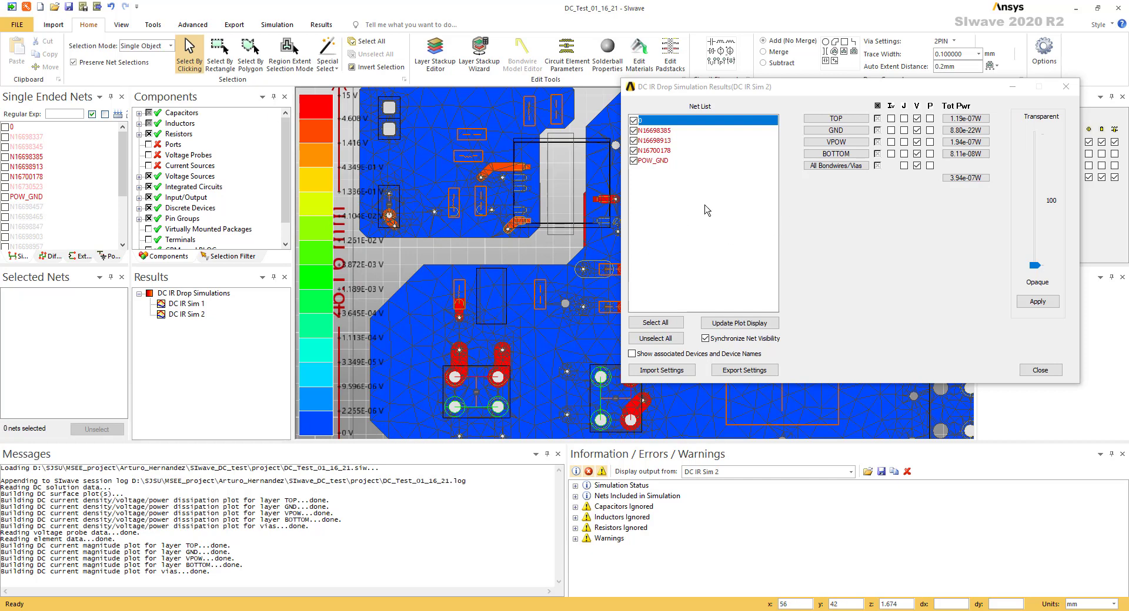
Remove nets POW_GND and 0 from the voltage plot, update it, and inspect the remaining nets in 3D
{"action": "left_click", "coordinate": [916, 165]}
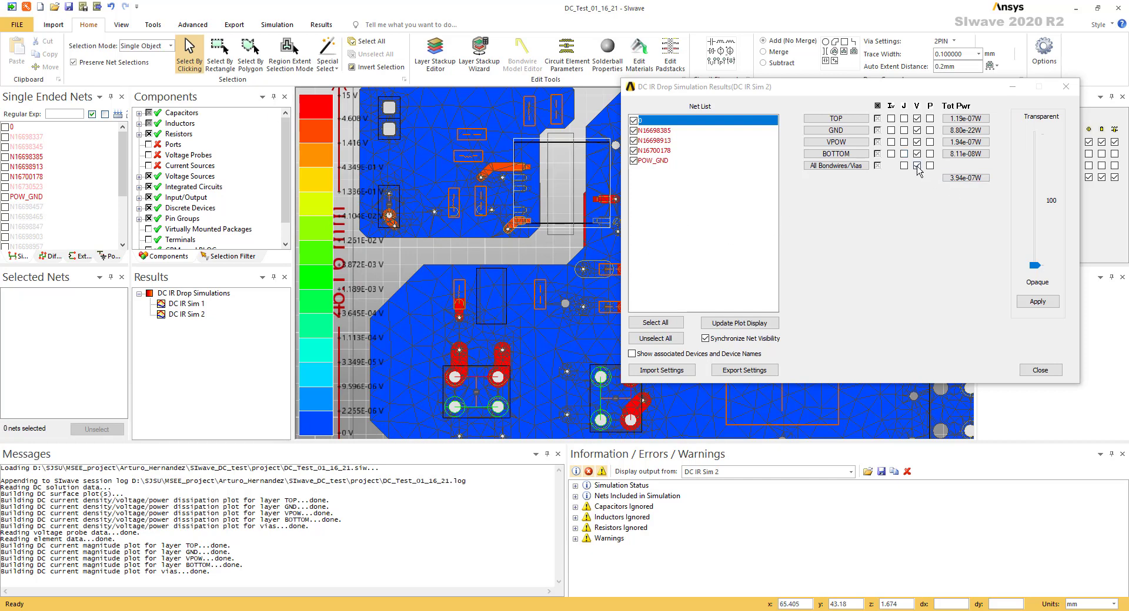
{"action": "left_click", "coordinate": [634, 161]}
{"action": "left_click", "coordinate": [634, 121]}
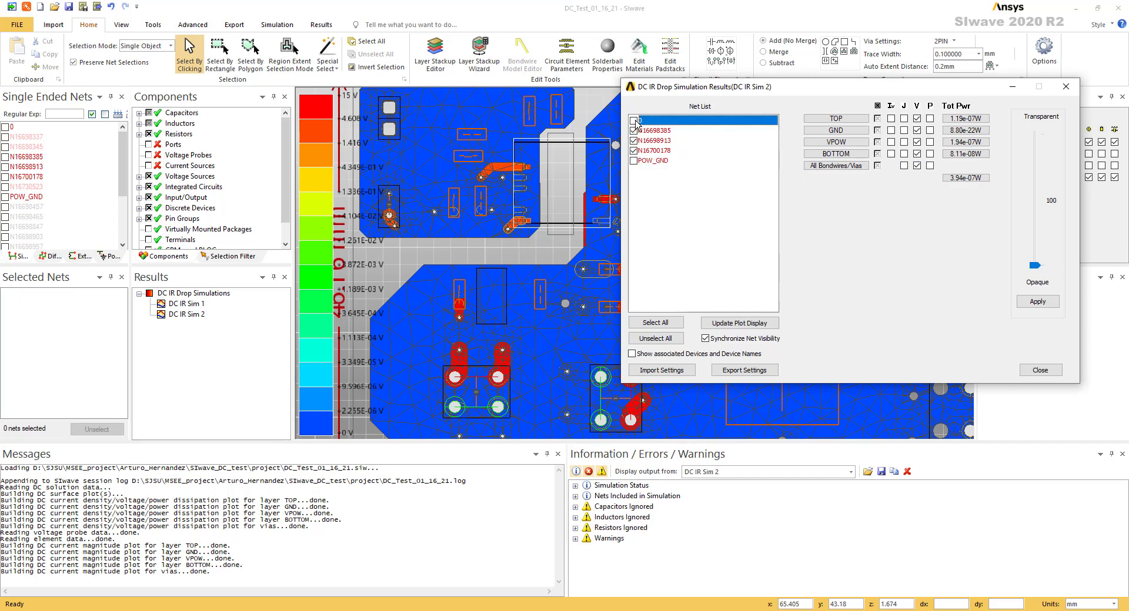
{"action": "left_click", "coordinate": [774, 326]}
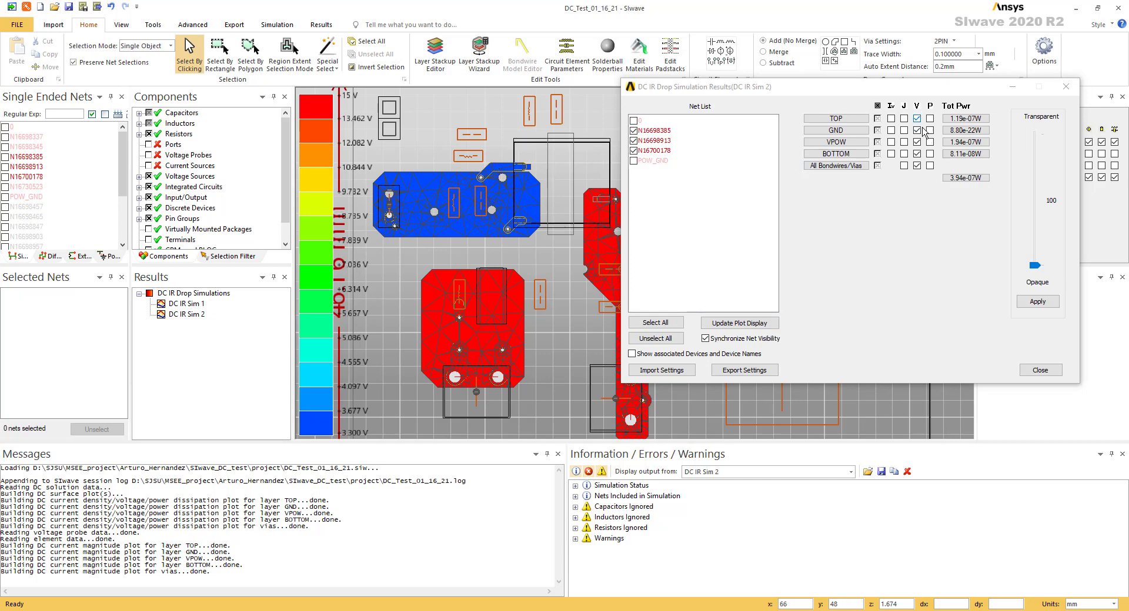
{"action": "left_click_drag", "start_coordinate": [489, 297], "coordinate": [555, 341]}
{"action": "left_click_drag", "start_coordinate": [593, 388], "coordinate": [555, 353]}
{"action": "left_click_drag", "start_coordinate": [517, 318], "coordinate": [527, 266]}
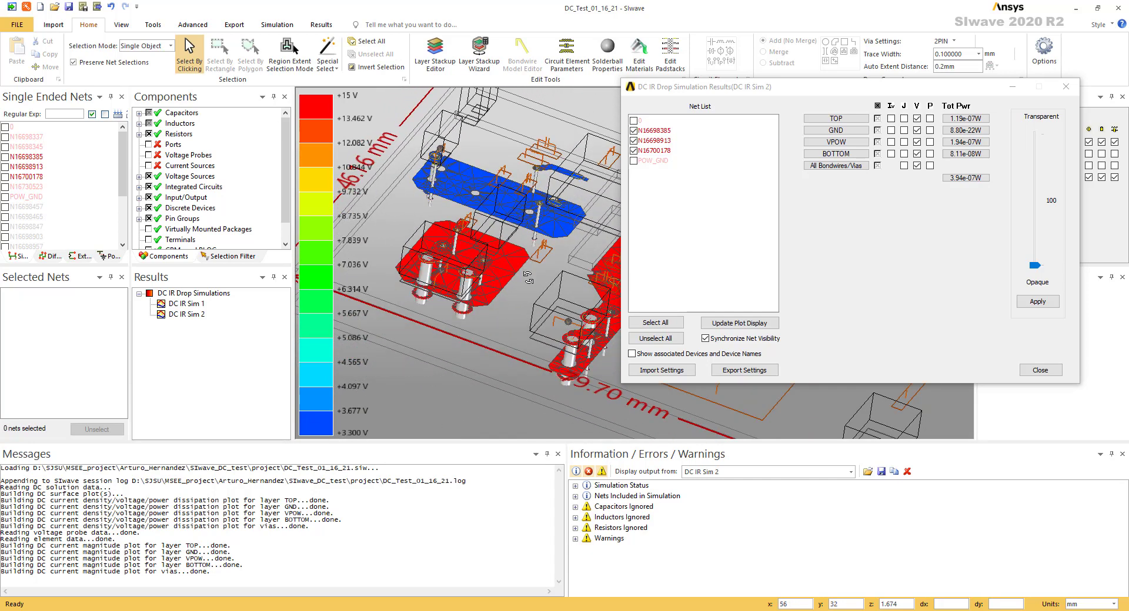
Turn off the voltage plot for TOP, GND, BOTTOM and the vias, keeping only VPOW, and return to the top view
{"action": "left_click", "coordinate": [917, 119]}
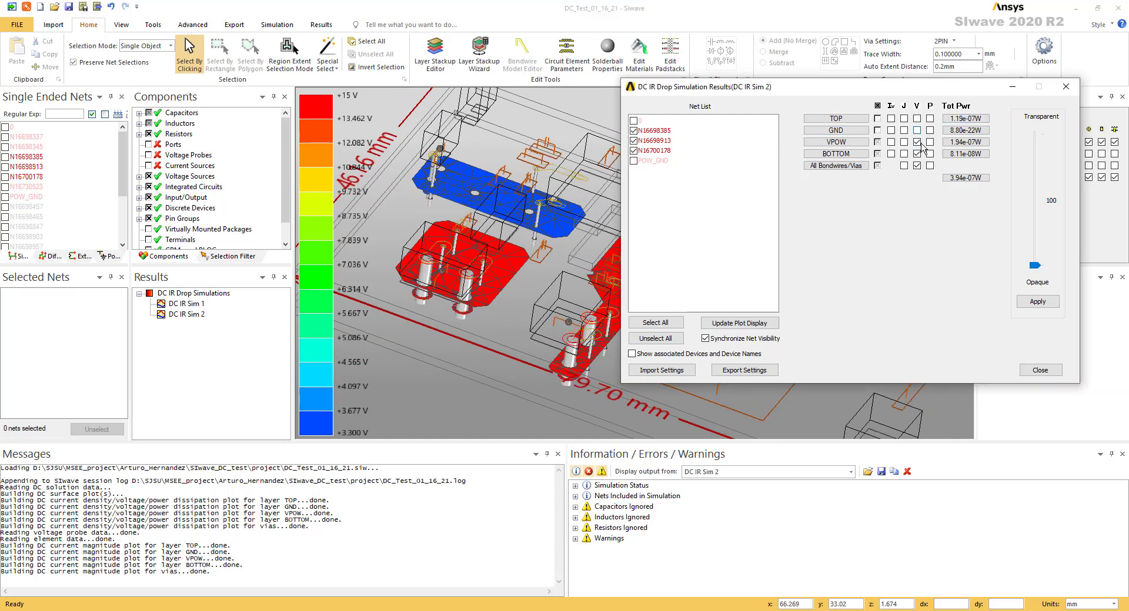
{"action": "left_click", "coordinate": [917, 154]}
{"action": "left_click", "coordinate": [917, 166]}
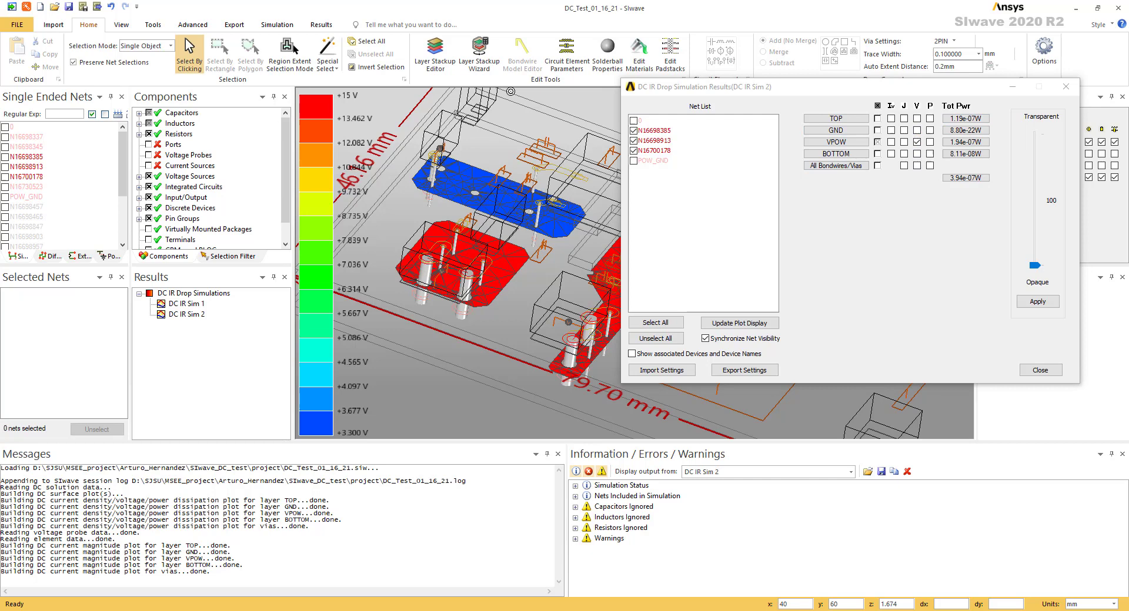
{"action": "double_click", "coordinate": [535, 109], "text": "alt"}
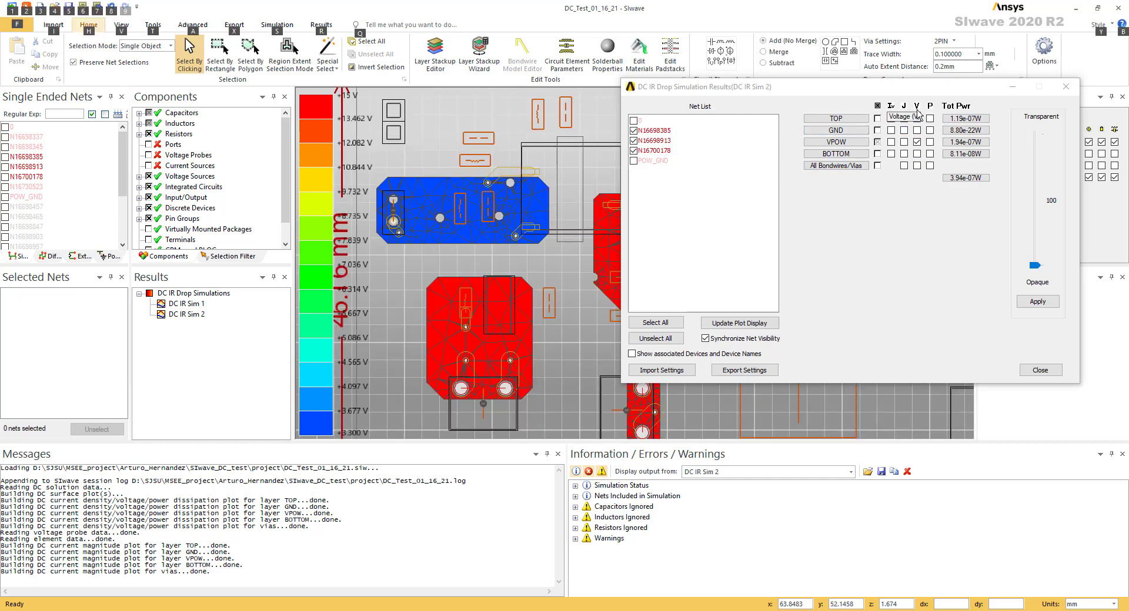
Replace the VPOW voltage plot with the current density plot for all layers and vias, and inspect it in 3D
{"action": "left_click", "coordinate": [910, 117]}
{"action": "left_click", "coordinate": [917, 142]}
{"action": "left_click", "coordinate": [904, 106]}
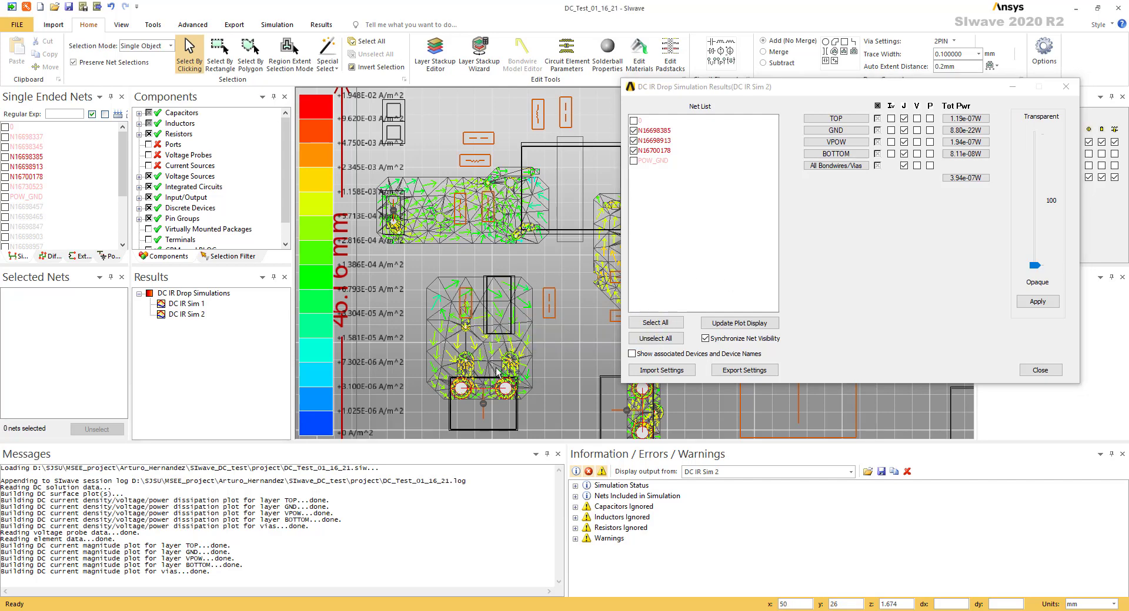
{"action": "left_click_drag", "start_coordinate": [499, 398], "coordinate": [514, 337]}
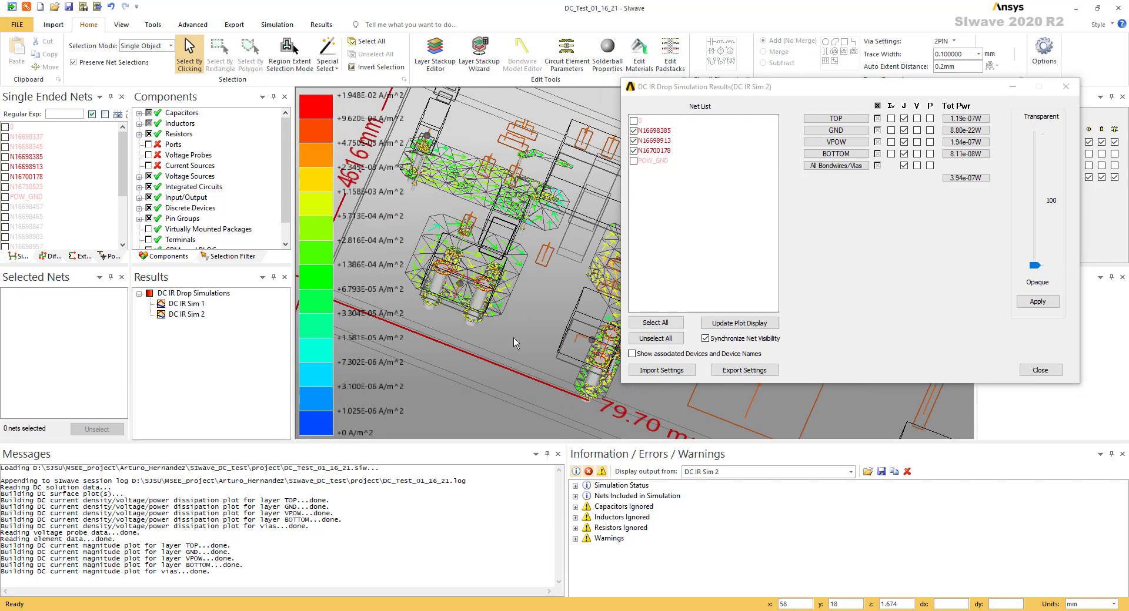
{"action": "right_click", "coordinate": [478, 366]}
{"action": "left_click", "coordinate": [415, 345]}
{"action": "left_click_drag", "start_coordinate": [447, 350], "coordinate": [517, 317]}
Add nets 0 and POW_GND back to the current density plot, update it, and view the board from above
{"action": "left_click", "coordinate": [633, 121]}
{"action": "left_click", "coordinate": [634, 161]}
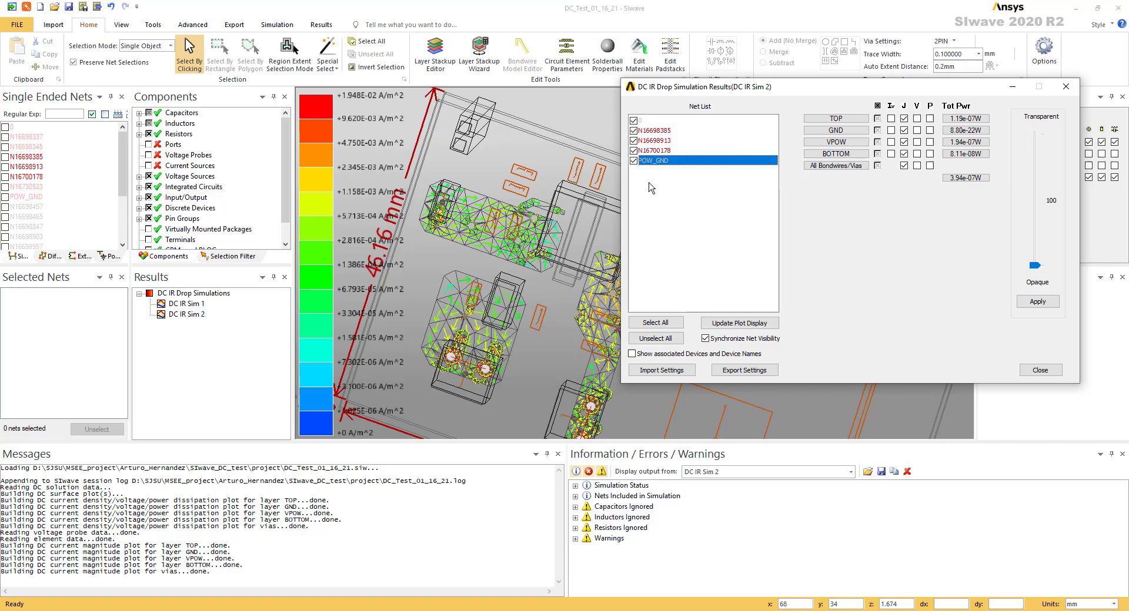
{"action": "left_click", "coordinate": [738, 323]}
{"action": "left_click_drag", "start_coordinate": [895, 88], "coordinate": [211, 194]}
{"action": "left_click_drag", "start_coordinate": [775, 285], "coordinate": [787, 211]}
{"action": "double_click", "coordinate": [710, 120], "text": "alt"}
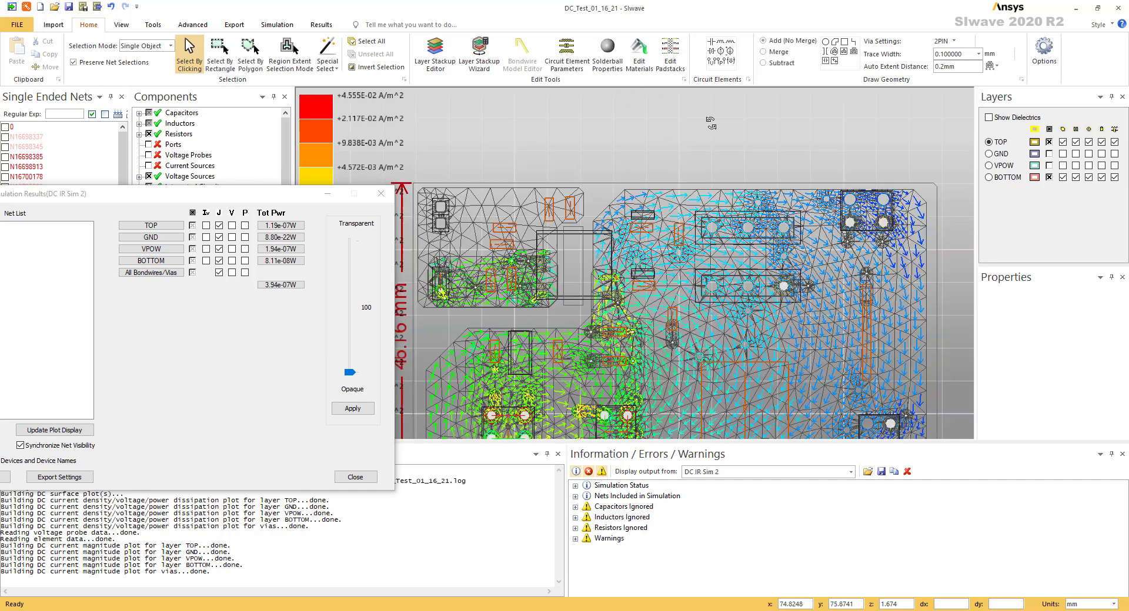
Replace the current density plot with the power dissipation plot on all layers and vias, showing the whole board
{"action": "key", "text": "ctrl+d"}
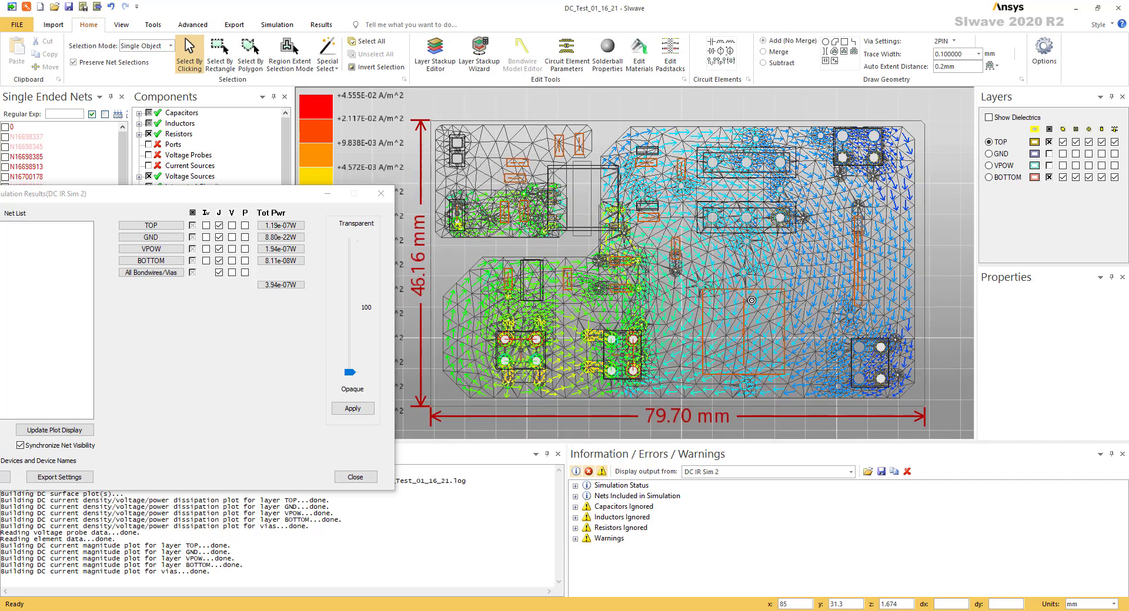
{"action": "left_click", "coordinate": [218, 225]}
{"action": "left_click", "coordinate": [245, 225]}
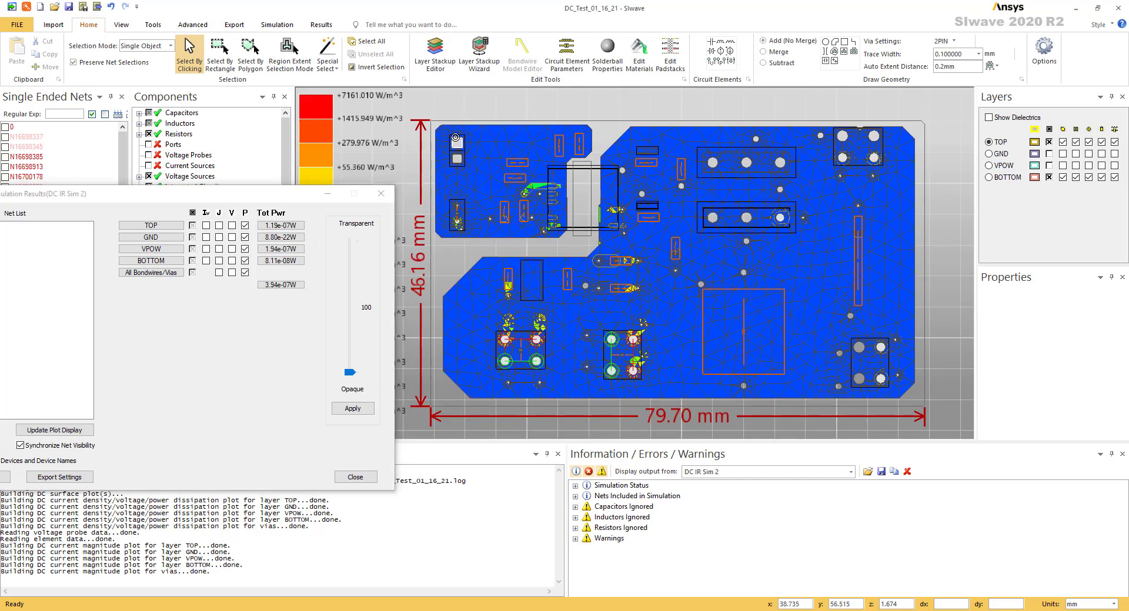
Replace the power dissipation plot with the via current plot on all layers and inspect the connector vias in 3D
{"action": "left_click", "coordinate": [245, 213]}
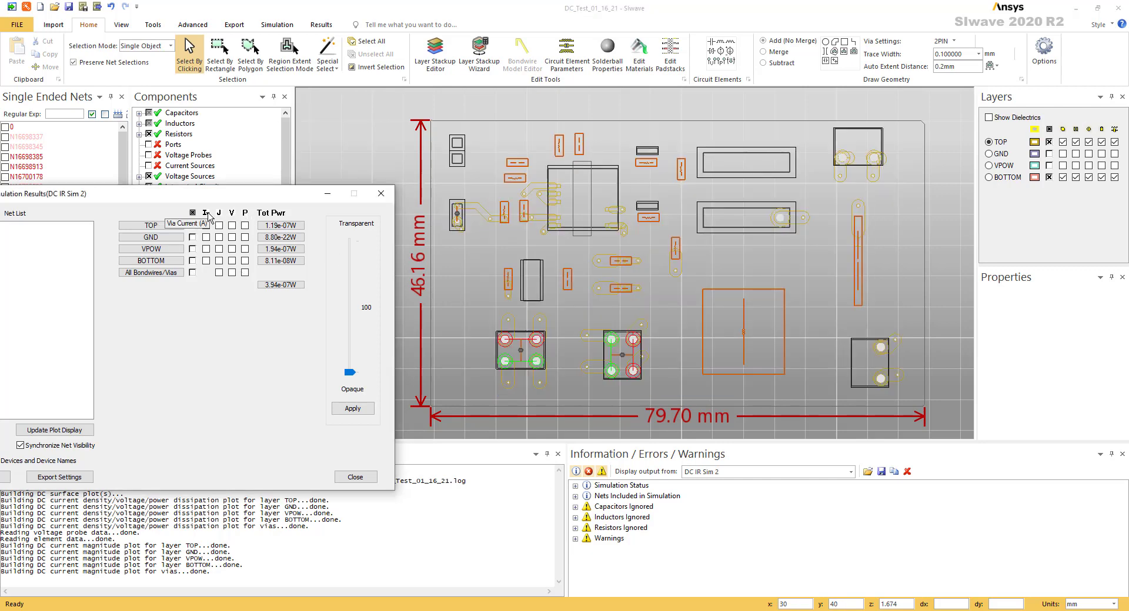
{"action": "left_click", "coordinate": [206, 213]}
{"action": "left_click", "coordinate": [487, 299]}
{"action": "scroll", "coordinate": [475, 364], "scroll_direction": "up", "scroll_amount": 2}
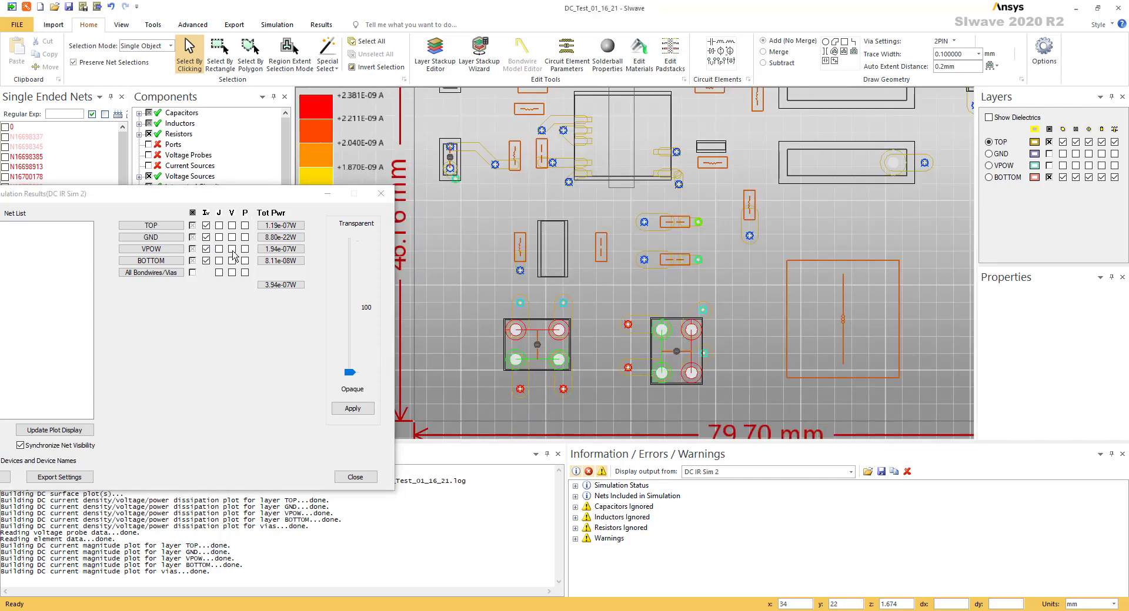
{"action": "scroll", "coordinate": [552, 313], "scroll_direction": "up", "scroll_amount": 8}
{"action": "mouse_move", "coordinate": [601, 305]}
{"action": "left_mouse_down"}
{"action": "mouse_move", "coordinate": [595, 236]}
{"action": "mouse_move", "coordinate": [647, 307]}
{"action": "mouse_move", "coordinate": [635, 266]}
{"action": "mouse_move", "coordinate": [686, 156]}
{"action": "mouse_move", "coordinate": [596, 206]}
{"action": "mouse_move", "coordinate": [676, 238]}
{"action": "left_mouse_up"}
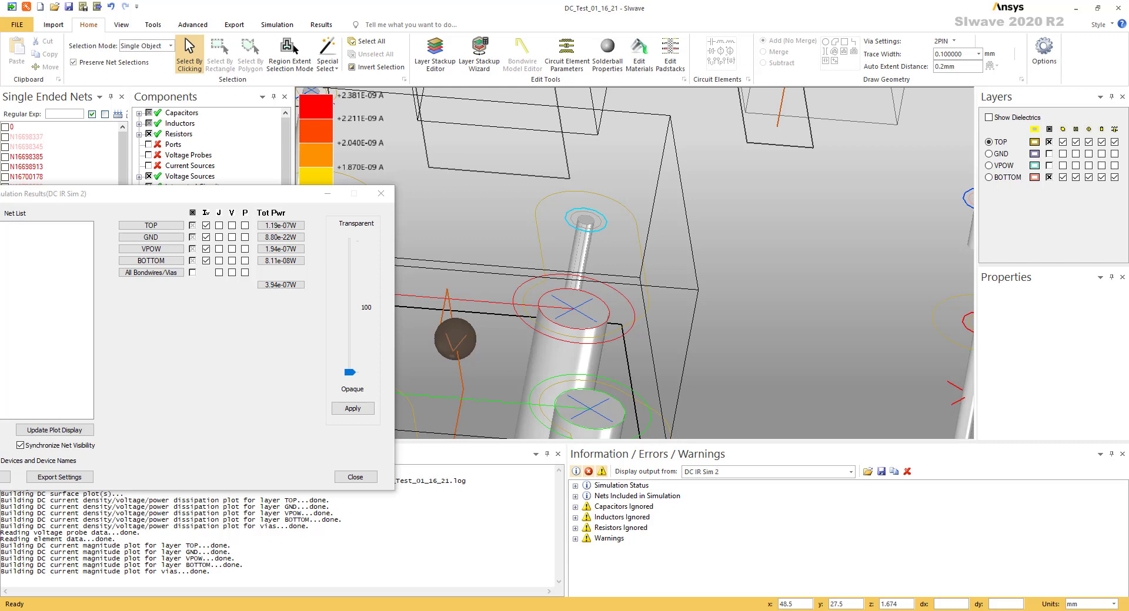
Examine the connector's N16700178 pin via and the smaller via beside it up close in the 3D via current plot
{"action": "left_click_drag", "start_coordinate": [644, 240], "coordinate": [601, 363]}
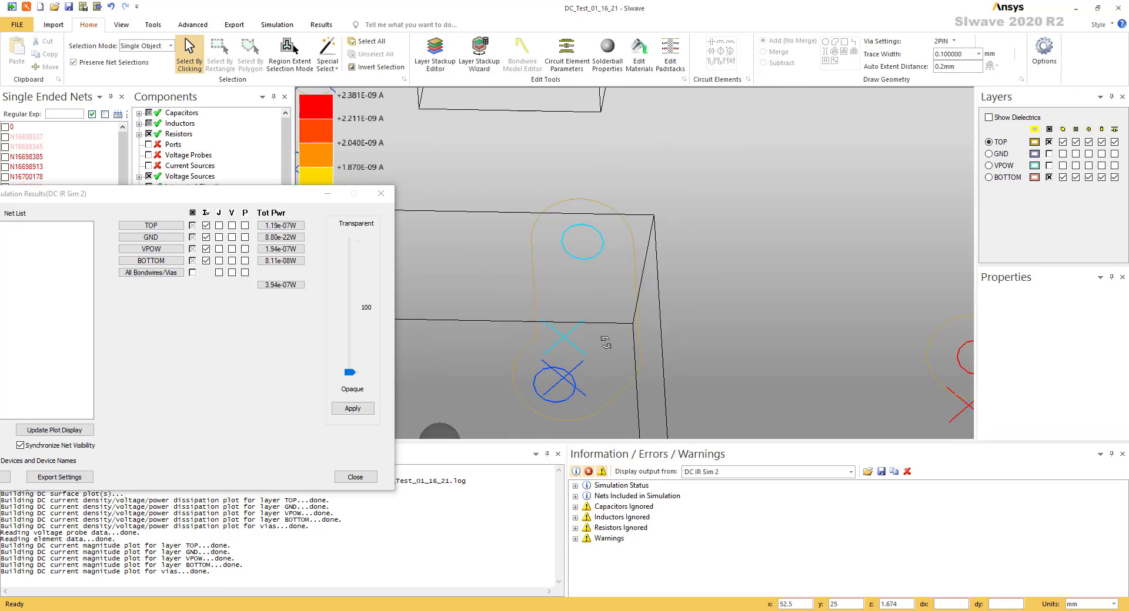
{"action": "scroll", "coordinate": [605, 341], "scroll_direction": "down", "scroll_amount": 5}
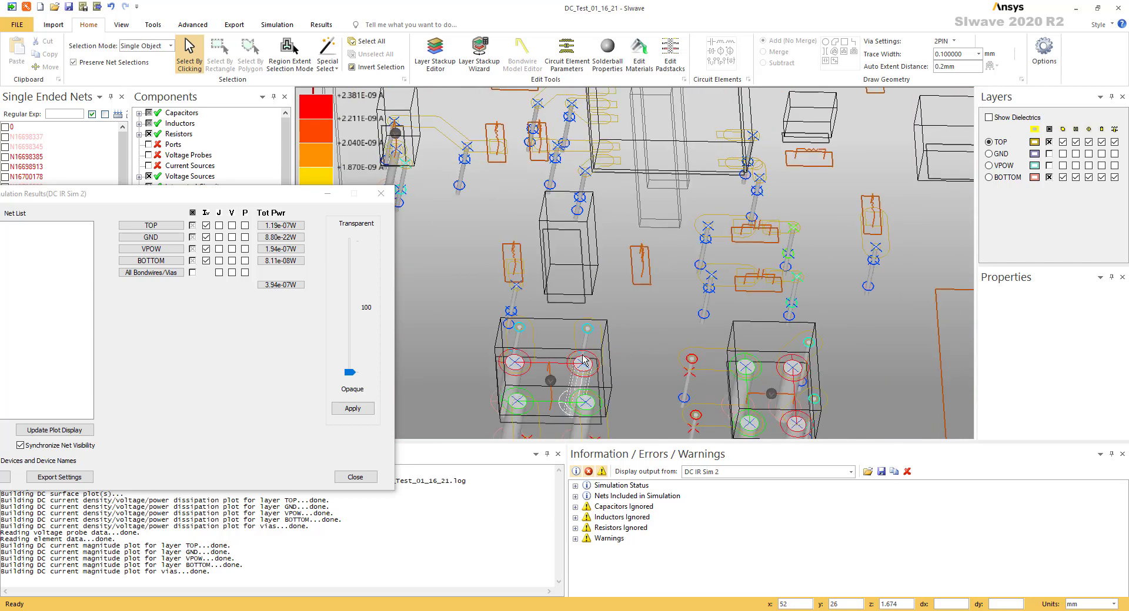
{"action": "mouse_move", "coordinate": [584, 369]}
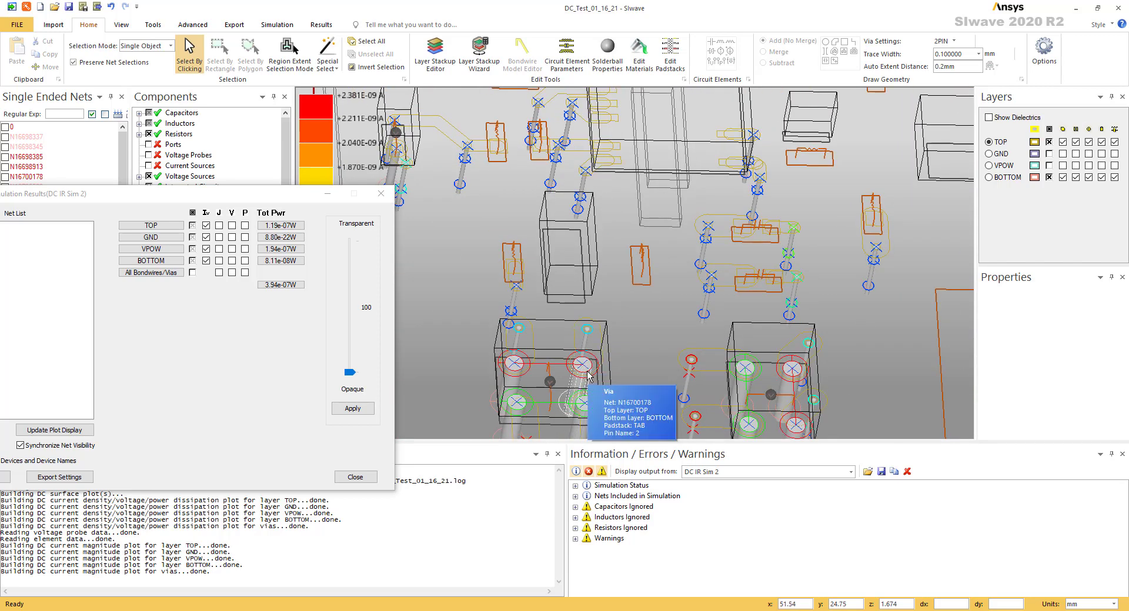
{"action": "left_click_drag", "start_coordinate": [574, 383], "coordinate": [603, 415]}
{"action": "scroll", "coordinate": [582, 362], "scroll_direction": "up", "scroll_amount": 6}
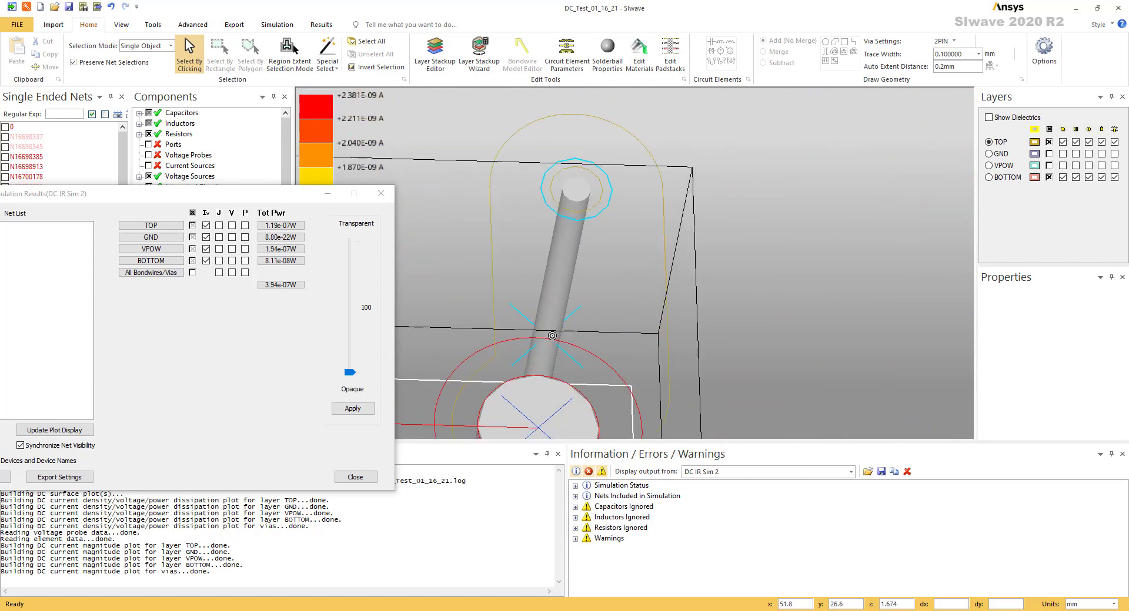
{"action": "left_click_drag", "start_coordinate": [552, 335], "coordinate": [617, 342]}
{"action": "left_click_drag", "start_coordinate": [530, 355], "coordinate": [540, 365]}
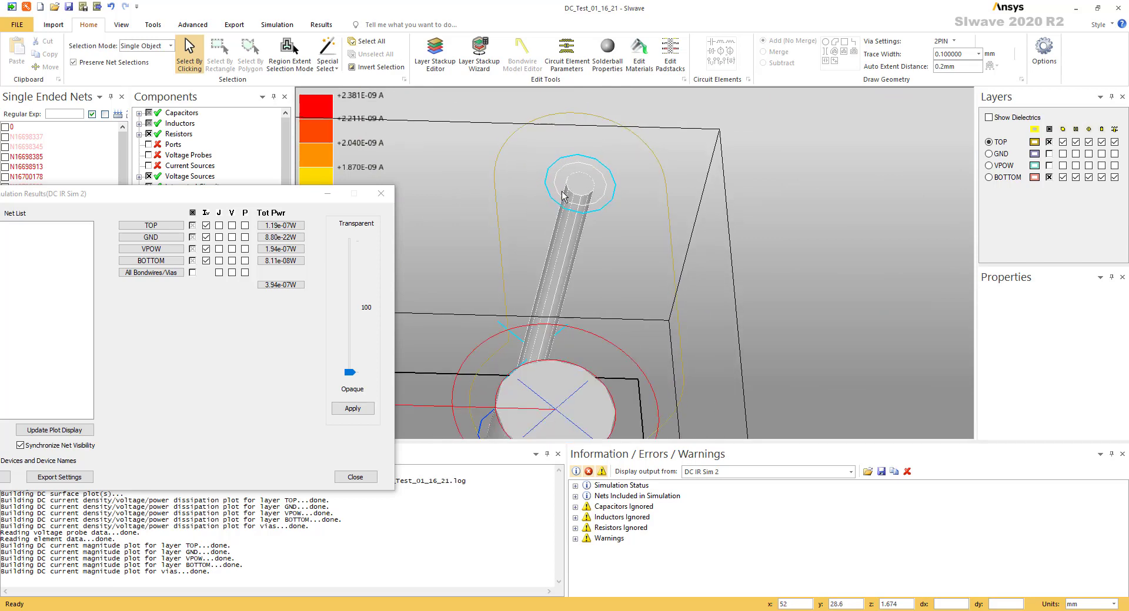
{"action": "mouse_move", "coordinate": [488, 441]}
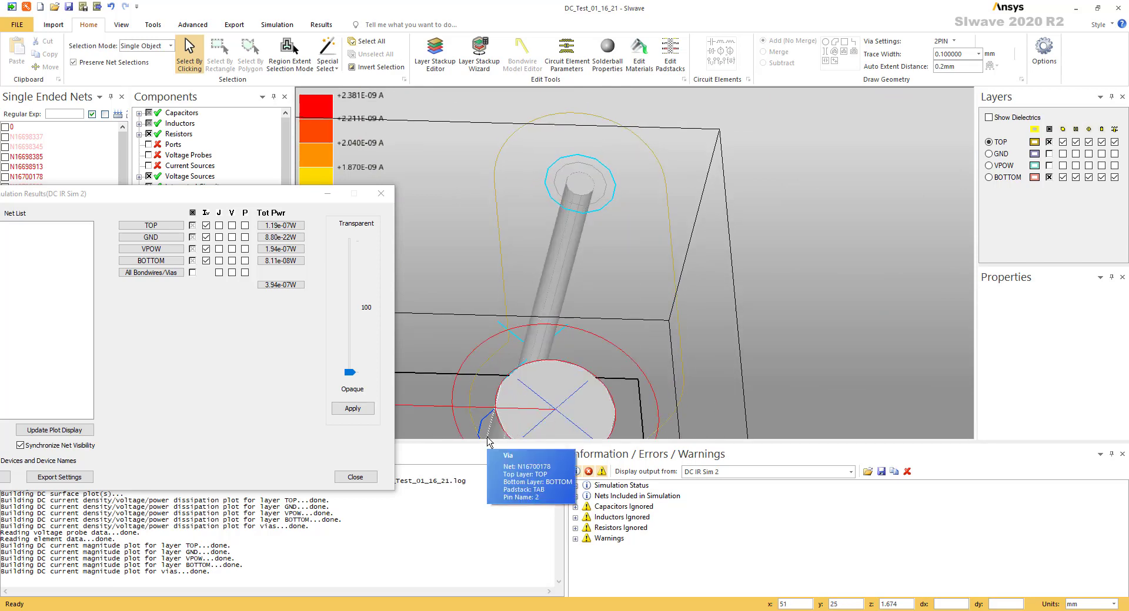
{"action": "scroll", "coordinate": [555, 374], "scroll_direction": "down", "scroll_amount": 5}
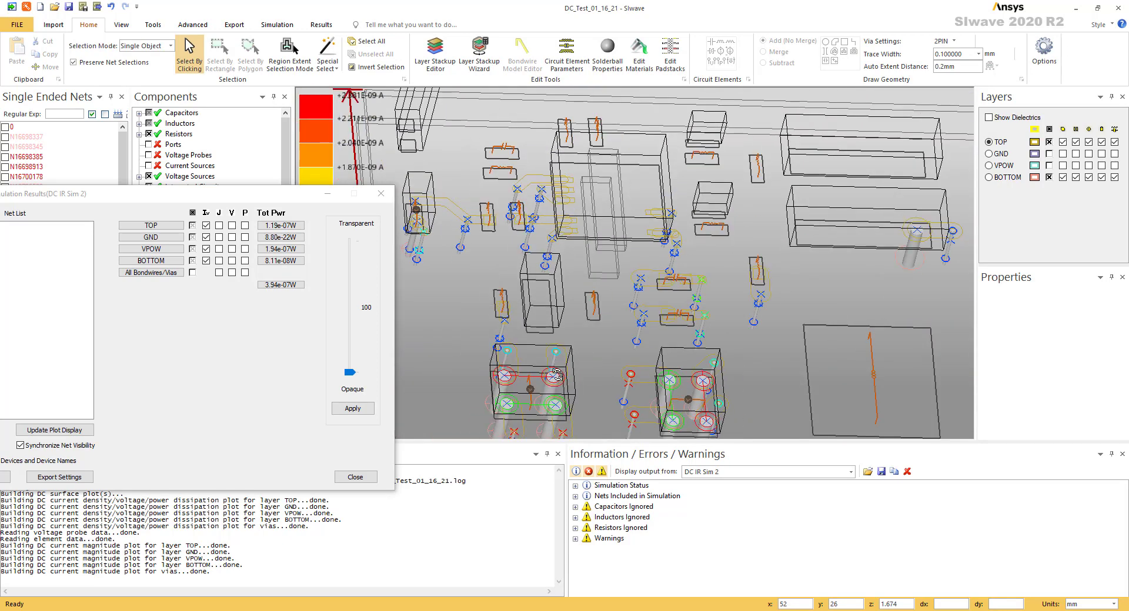
Return the board to the flat top view and close the DC IR drop simulation results
{"action": "left_click_drag", "start_coordinate": [557, 375], "coordinate": [545, 397], "text": "alt"}
{"action": "double_click", "coordinate": [728, 100], "text": "alt"}
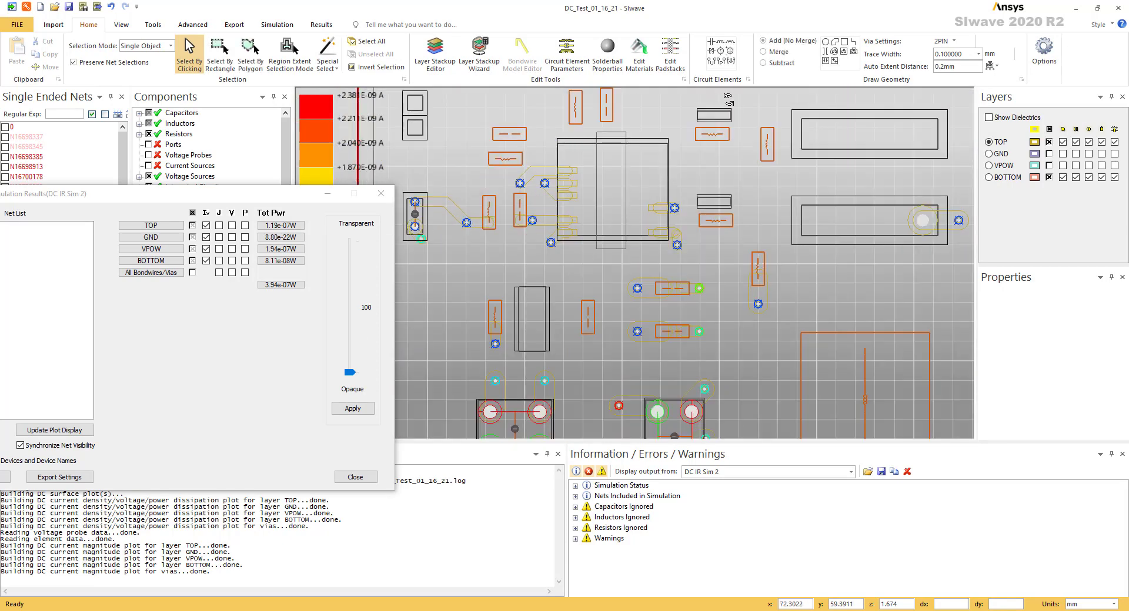
{"action": "left_click", "coordinate": [380, 196]}
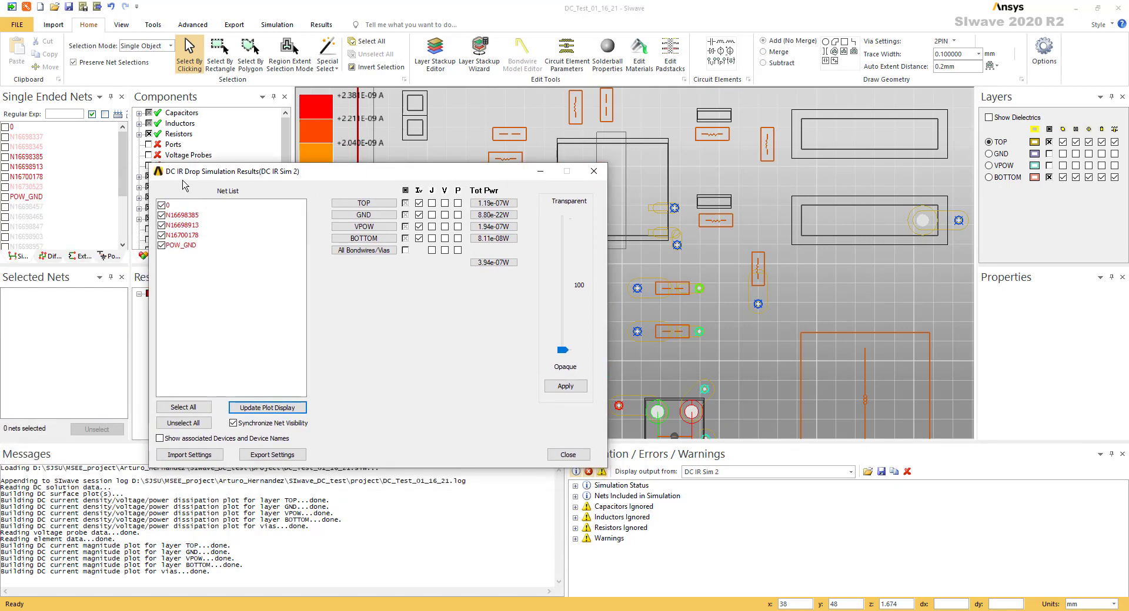
{"action": "left_click", "coordinate": [596, 173]}
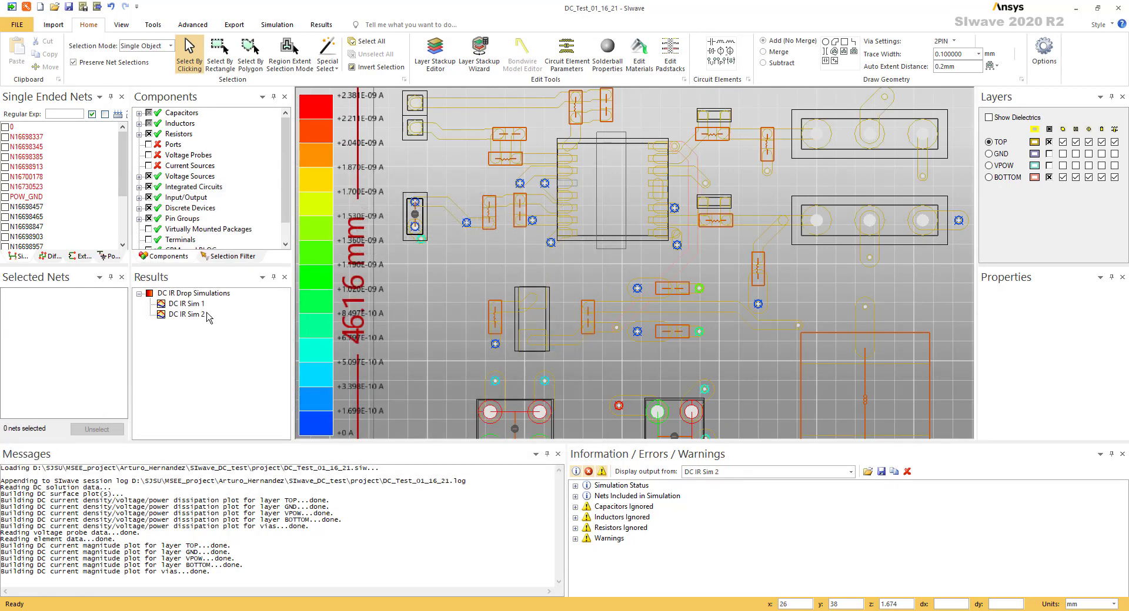
View the RL table of DC IR Sim 2, then close it
{"action": "right_click", "coordinate": [190, 318]}
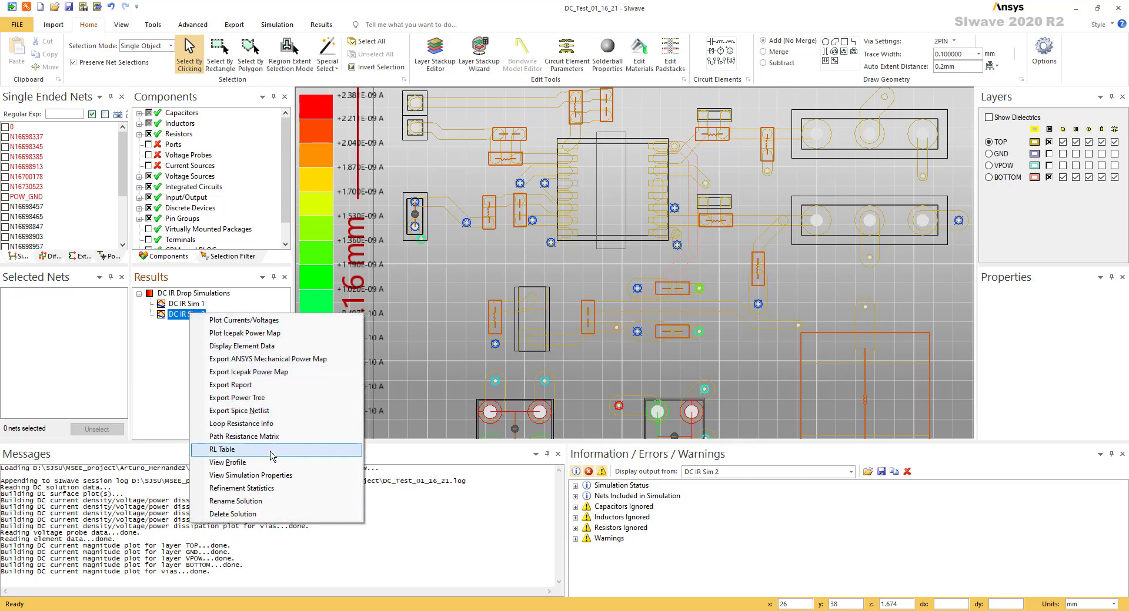
{"action": "left_click", "coordinate": [264, 450]}
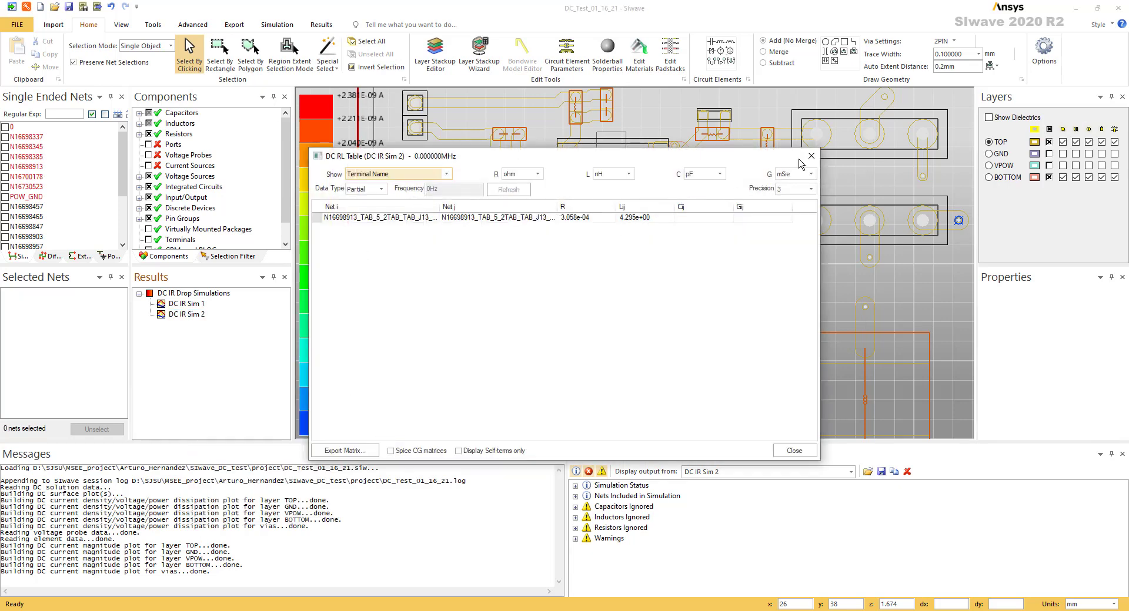
{"action": "left_click", "coordinate": [811, 156]}
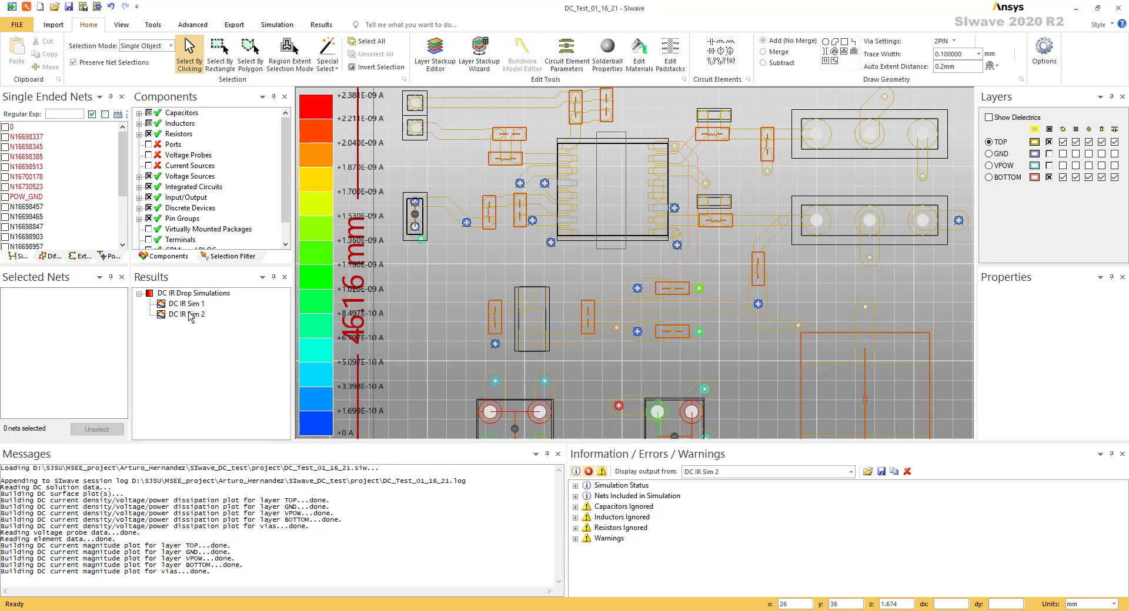
Export the DC IR Sim 2 report, marking the result as FAIL if any region's voltage is above 3 V
{"action": "right_click", "coordinate": [193, 316]}
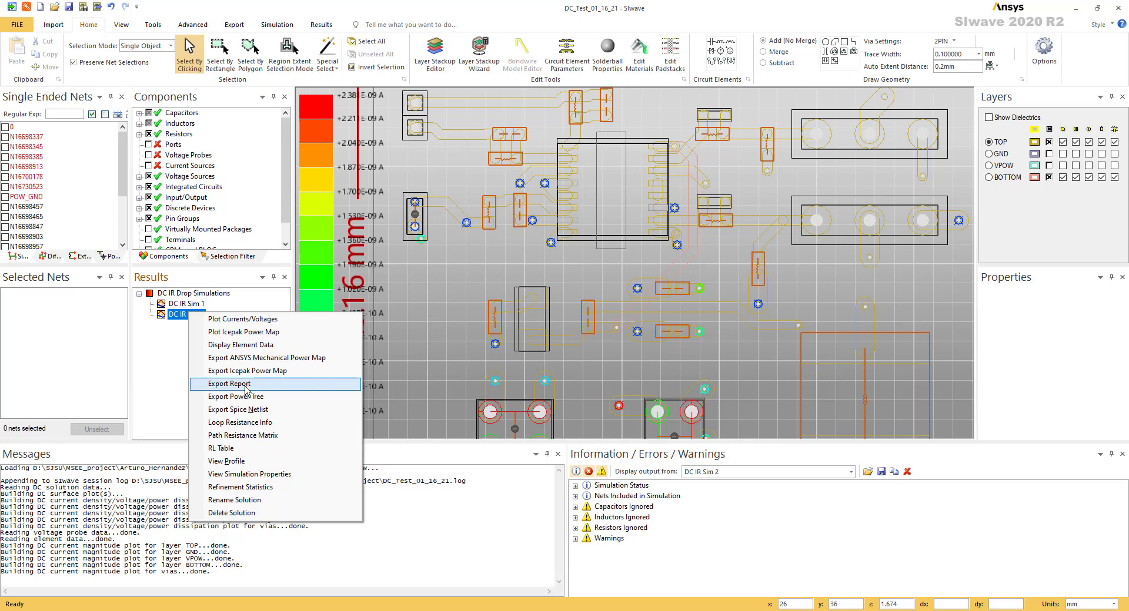
{"action": "left_click", "coordinate": [246, 384]}
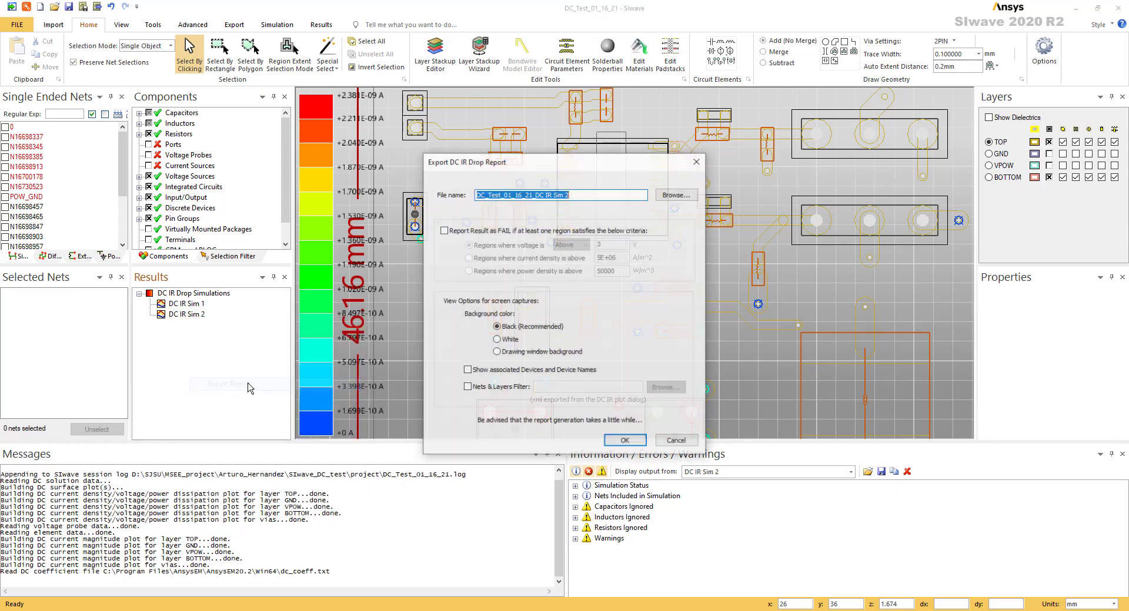
{"action": "left_click_drag", "start_coordinate": [605, 168], "coordinate": [550, 135]}
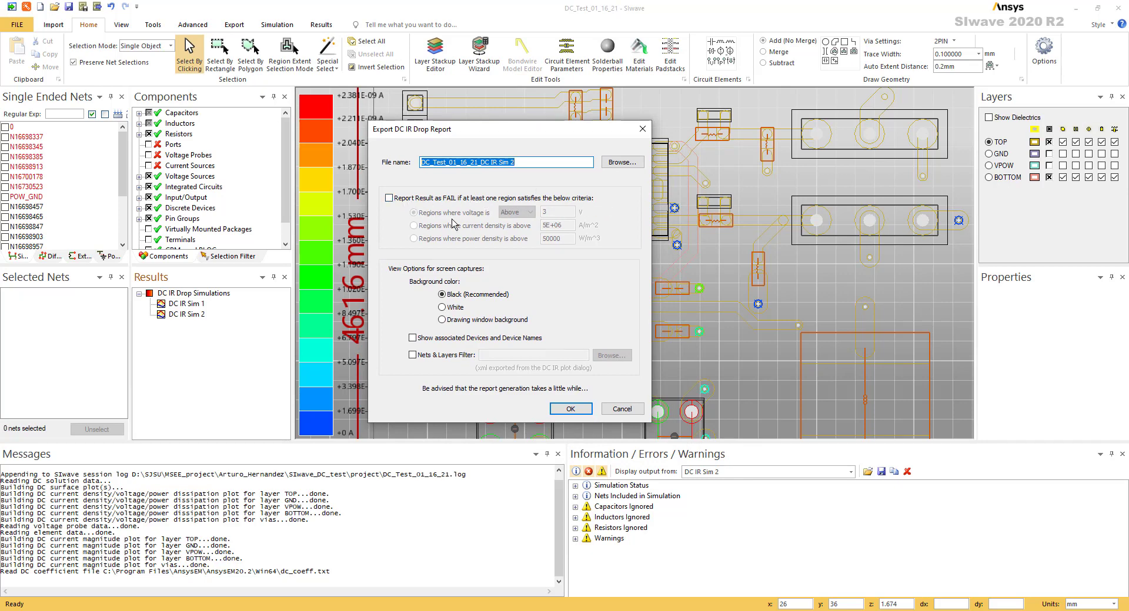
{"action": "left_click", "coordinate": [412, 197]}
{"action": "left_click", "coordinate": [412, 199]}
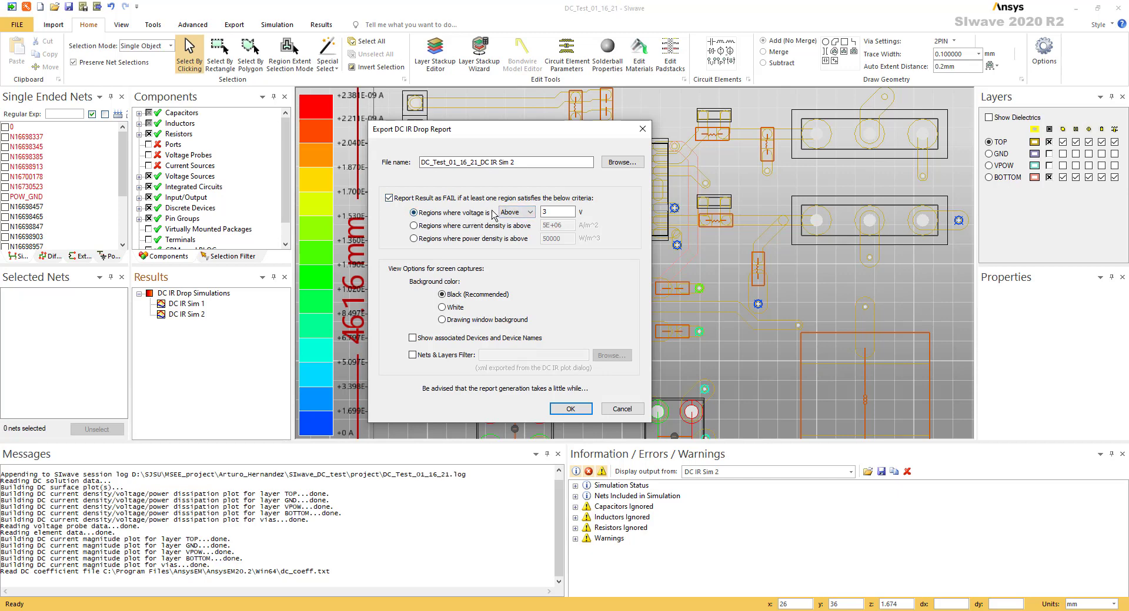
{"action": "left_click", "coordinate": [511, 212]}
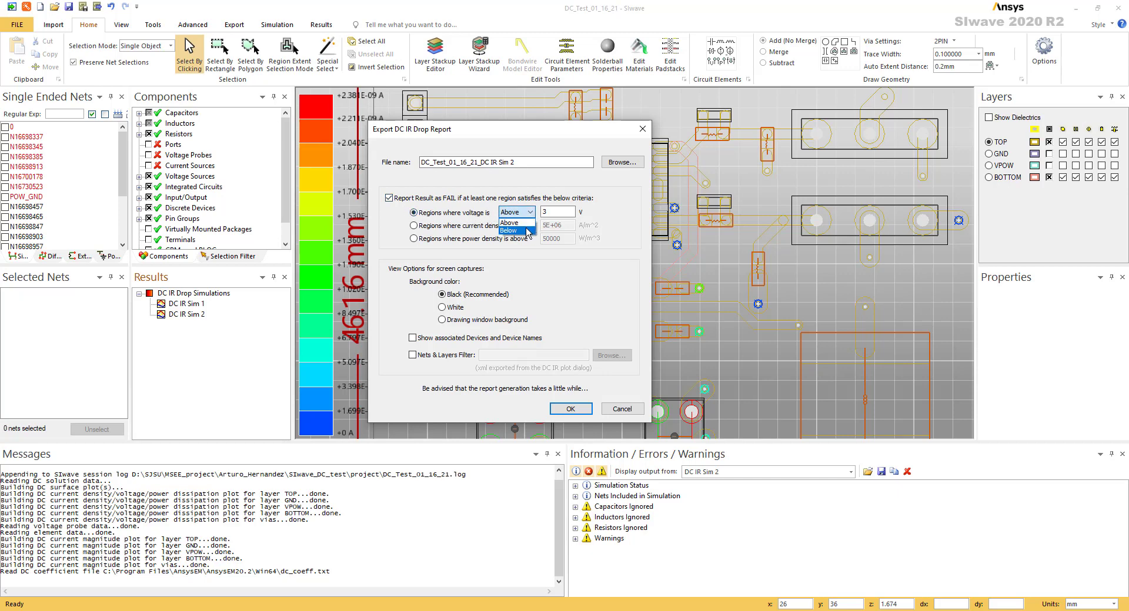
{"action": "left_click", "coordinate": [560, 213]}
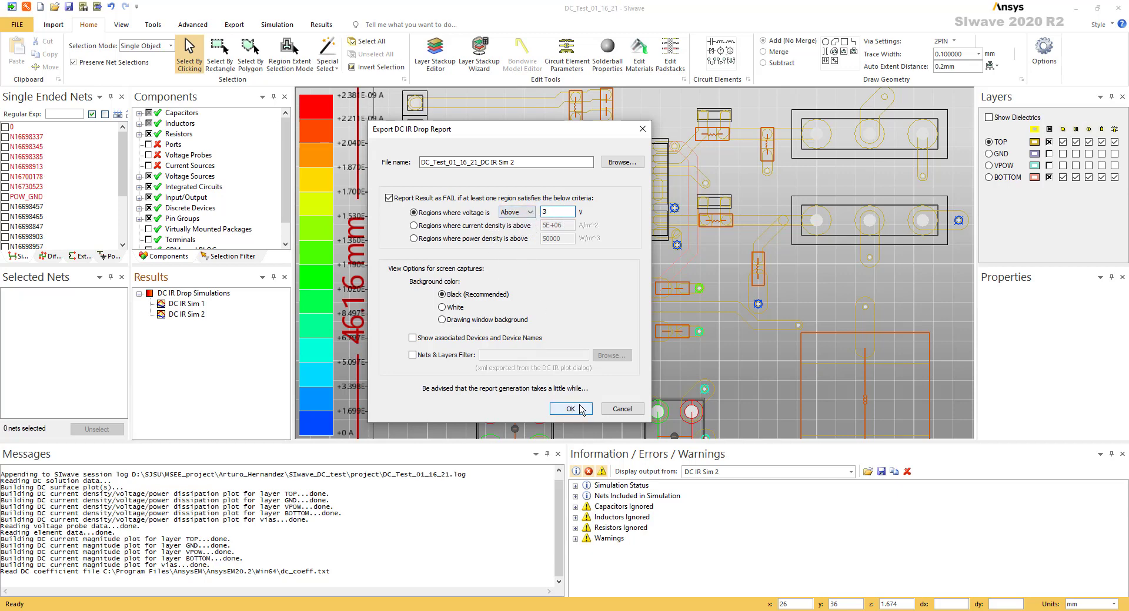
{"action": "left_click", "coordinate": [571, 410]}
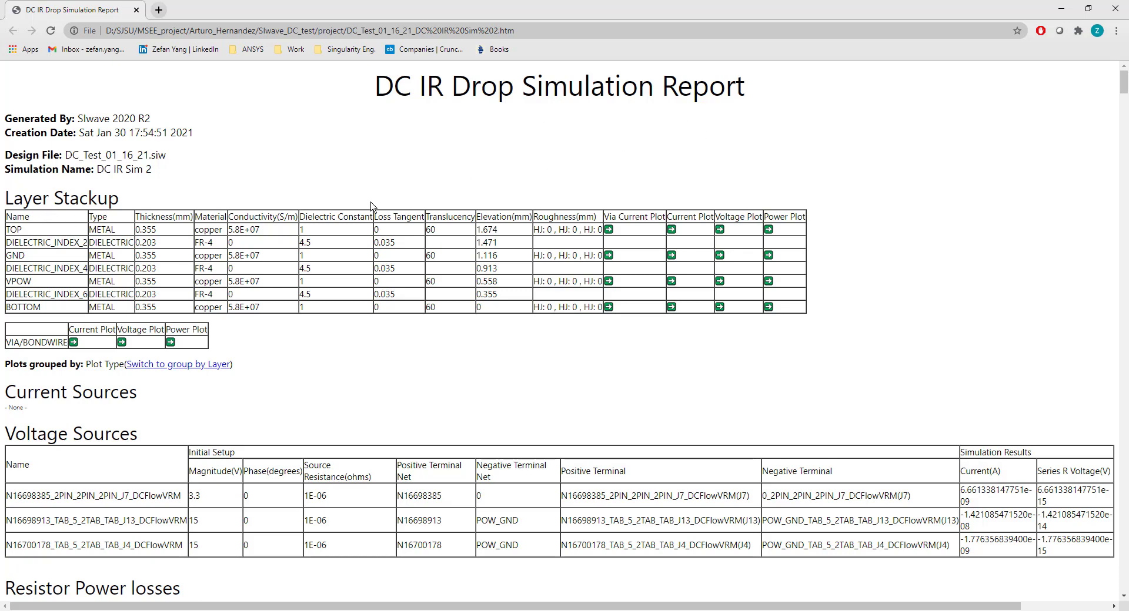
Read the report's layer stackup, voltage sources, resistor power losses and results info in the browser
{"action": "scroll", "coordinate": [371, 206], "scroll_direction": "down", "scroll_amount": 1}
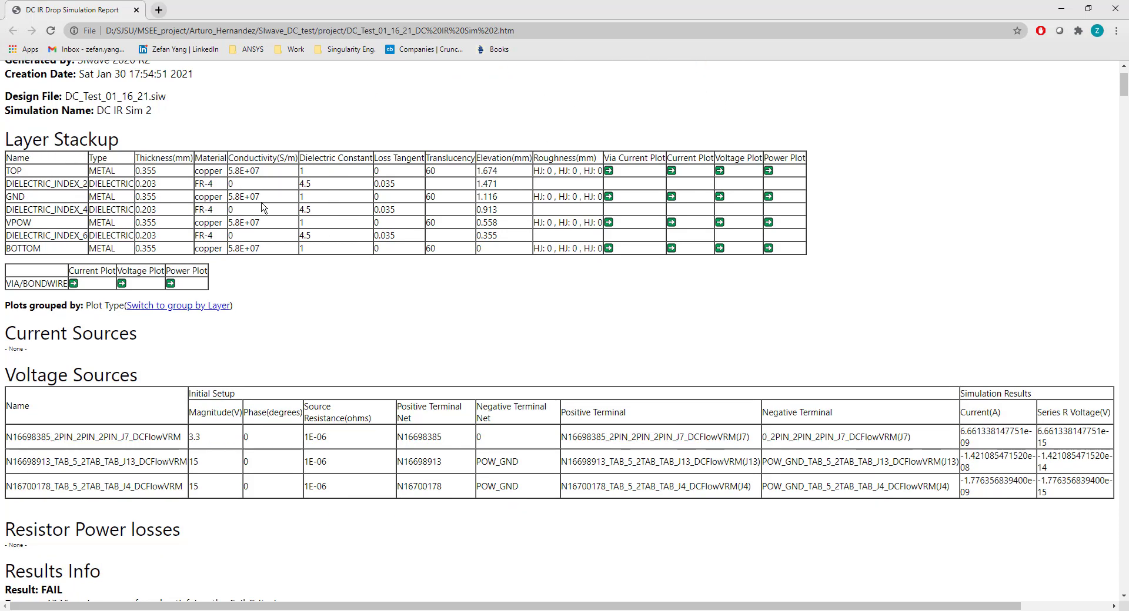
{"action": "scroll", "coordinate": [450, 199], "scroll_direction": "down", "scroll_amount": 2}
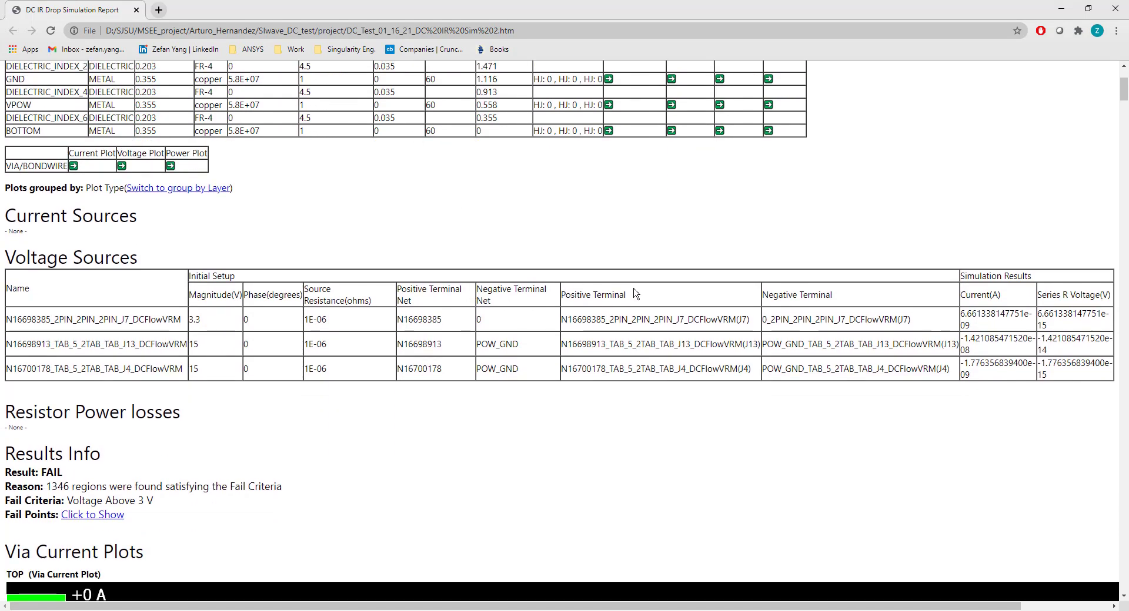
{"action": "scroll", "coordinate": [635, 294], "scroll_direction": "down", "scroll_amount": 5}
{"action": "scroll", "coordinate": [252, 176], "scroll_direction": "down", "scroll_amount": 3}
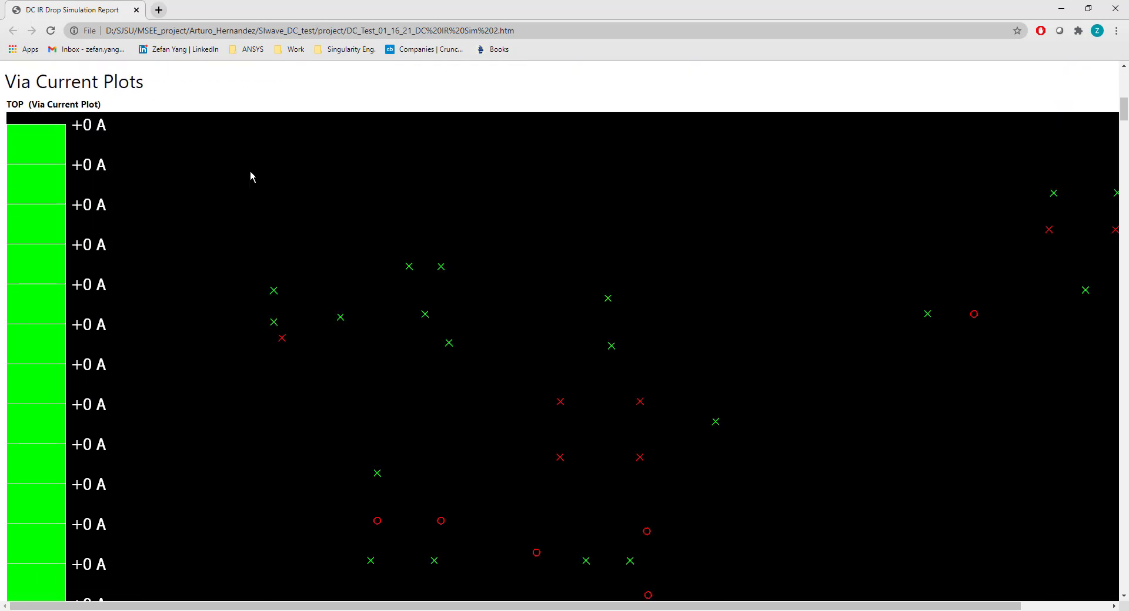
Reduce the report page zoom to 67% and look through the via current plots of each layer
{"action": "key", "text": "ctrl+minus"}
{"action": "key", "text": "ctrl+minus"}
{"action": "key", "text": "ctrl+minus"}
{"action": "key", "text": "ctrl+minus"}
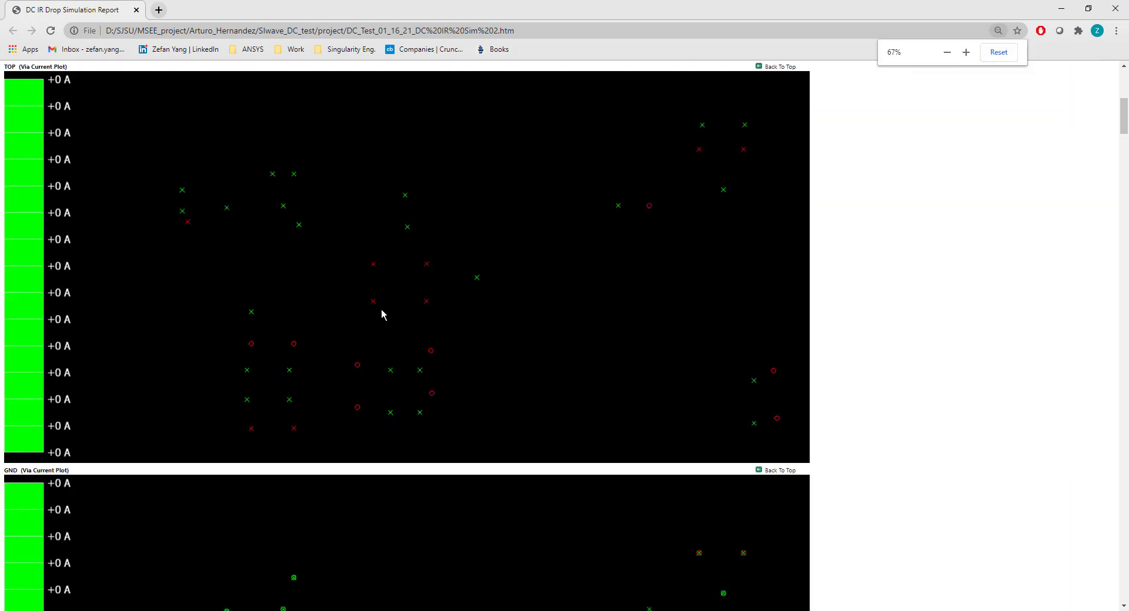
{"action": "scroll", "coordinate": [380, 308], "scroll_direction": "down", "scroll_amount": 5}
{"action": "scroll", "coordinate": [331, 345], "scroll_direction": "down", "scroll_amount": 10}
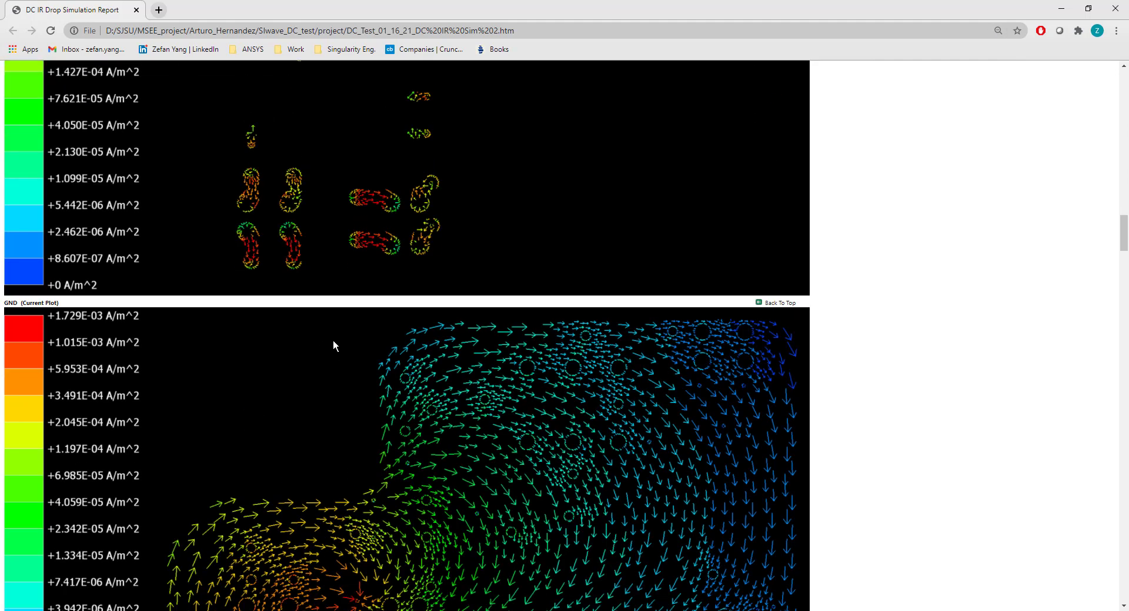
{"action": "scroll", "coordinate": [333, 340], "scroll_direction": "up", "scroll_amount": 4}
{"action": "scroll", "coordinate": [335, 344], "scroll_direction": "up", "scroll_amount": 15}
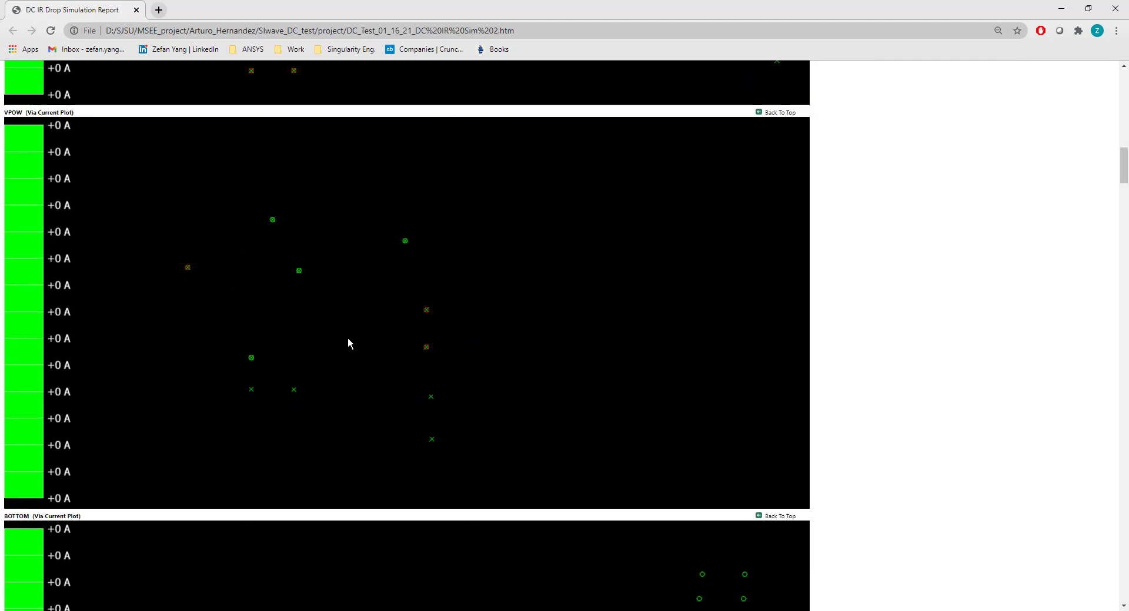
{"action": "scroll", "coordinate": [352, 341], "scroll_direction": "up", "scroll_amount": 3}
{"action": "scroll", "coordinate": [353, 337], "scroll_direction": "down", "scroll_amount": 18}
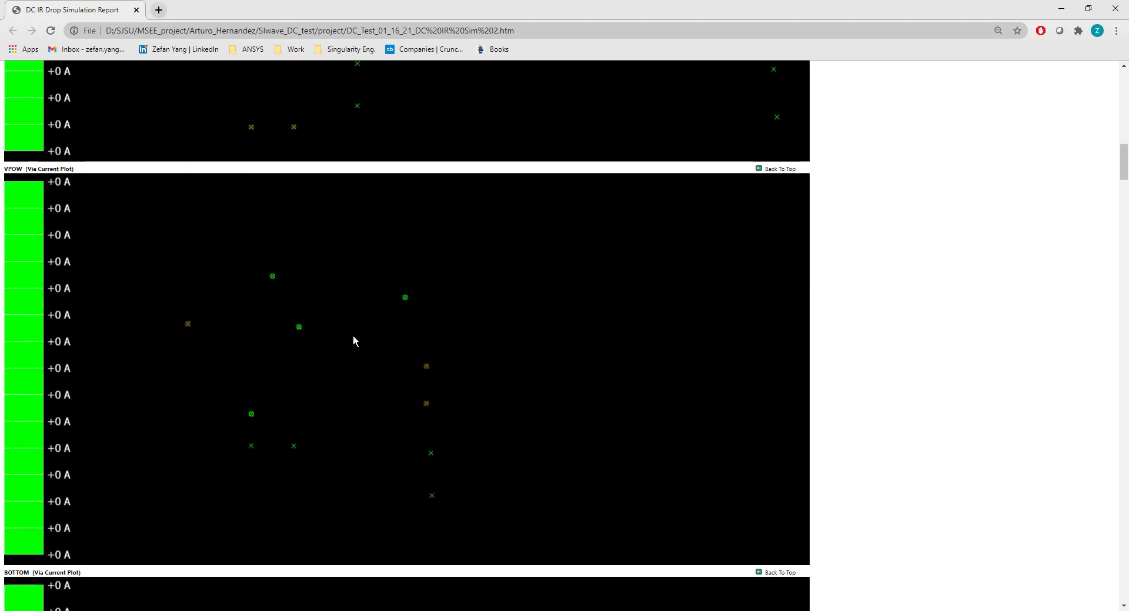
Examine the report's current plots for the TOP, GND, VPOW and BOTTOM layers and the vias/bondwires
{"action": "scroll", "coordinate": [339, 294], "scroll_direction": "down", "scroll_amount": 4}
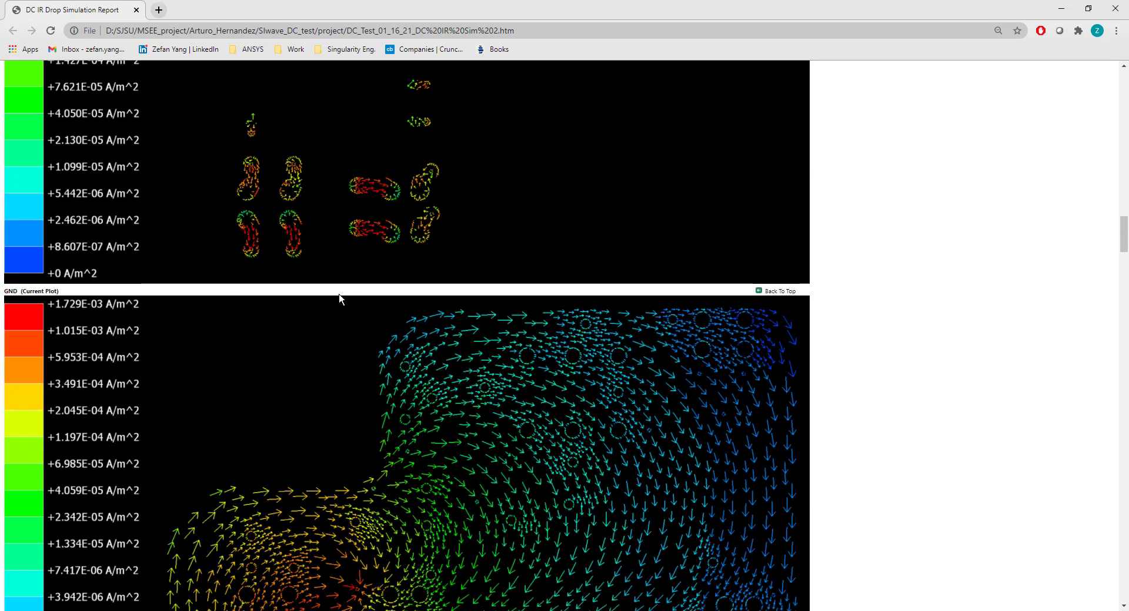
{"action": "scroll", "coordinate": [340, 294], "scroll_direction": "up", "scroll_amount": 4}
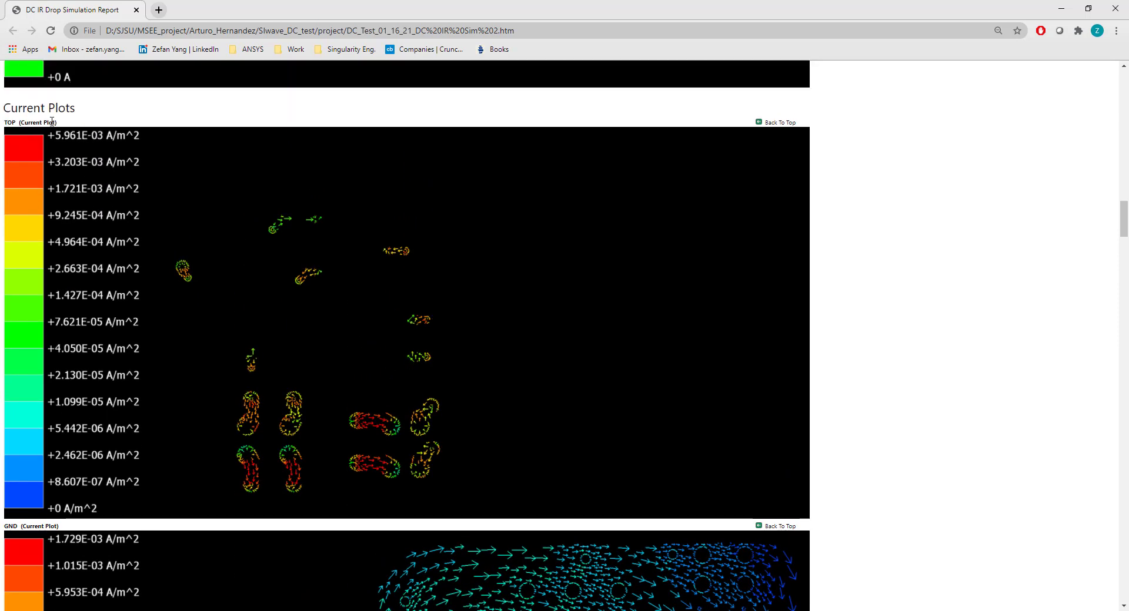
{"action": "scroll", "coordinate": [14, 312], "scroll_direction": "down", "scroll_amount": 4}
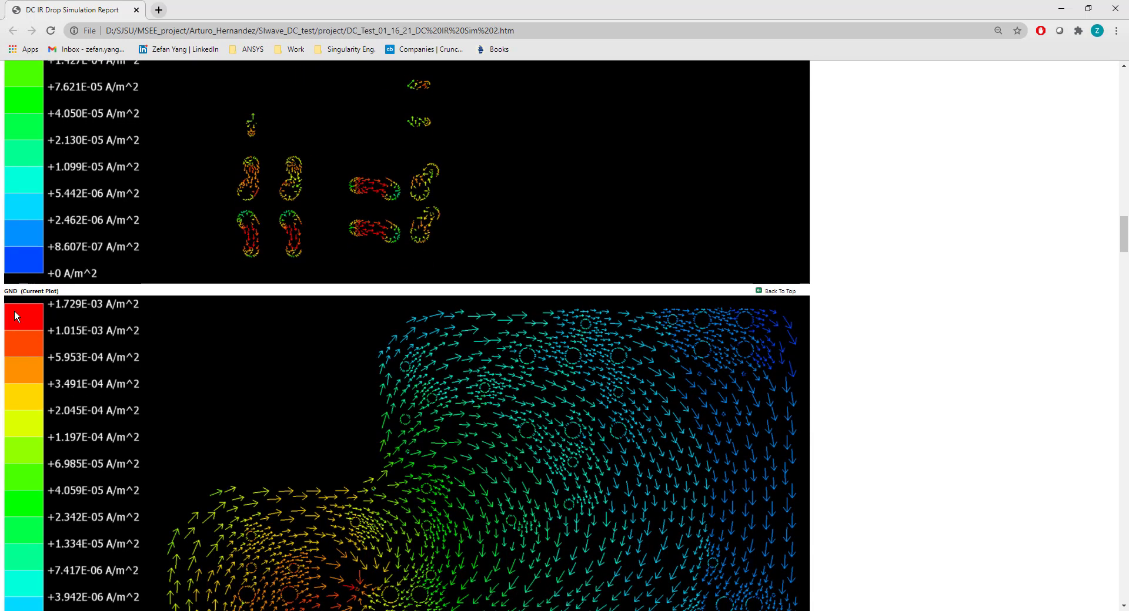
{"action": "left_click_drag", "start_coordinate": [13, 290], "coordinate": [59, 291]}
{"action": "scroll", "coordinate": [249, 347], "scroll_direction": "down", "scroll_amount": 3}
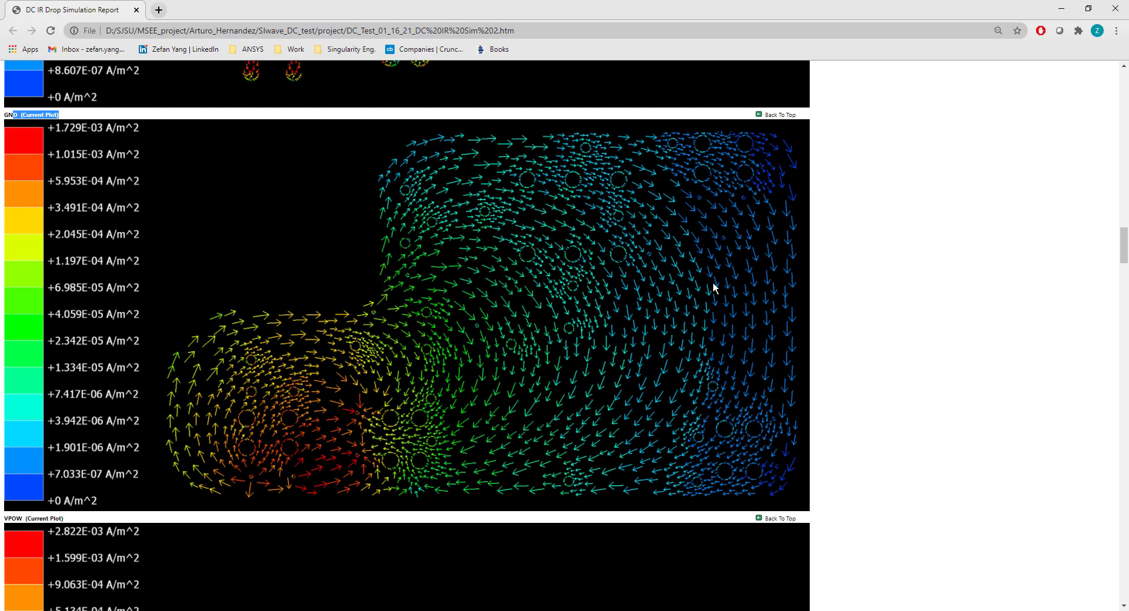
{"action": "scroll", "coordinate": [272, 339], "scroll_direction": "down", "scroll_amount": 5}
{"action": "left_click_drag", "start_coordinate": [19, 224], "coordinate": [143, 227]}
{"action": "scroll", "coordinate": [271, 261], "scroll_direction": "down", "scroll_amount": 6}
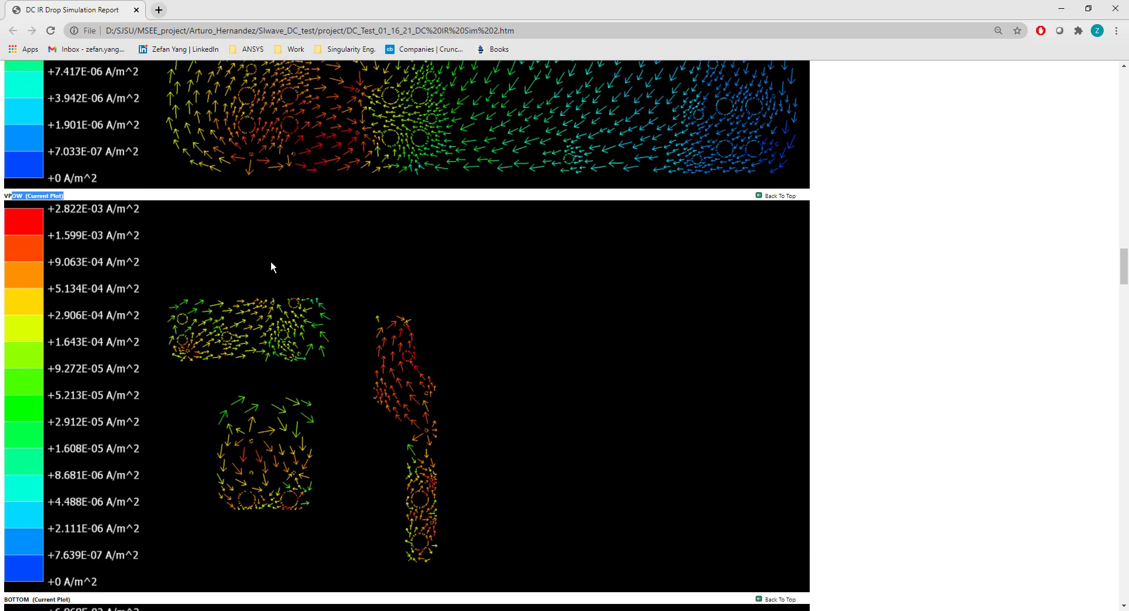
{"action": "left_click_drag", "start_coordinate": [14, 274], "coordinate": [174, 274]}
{"action": "scroll", "coordinate": [365, 306], "scroll_direction": "down", "scroll_amount": 11}
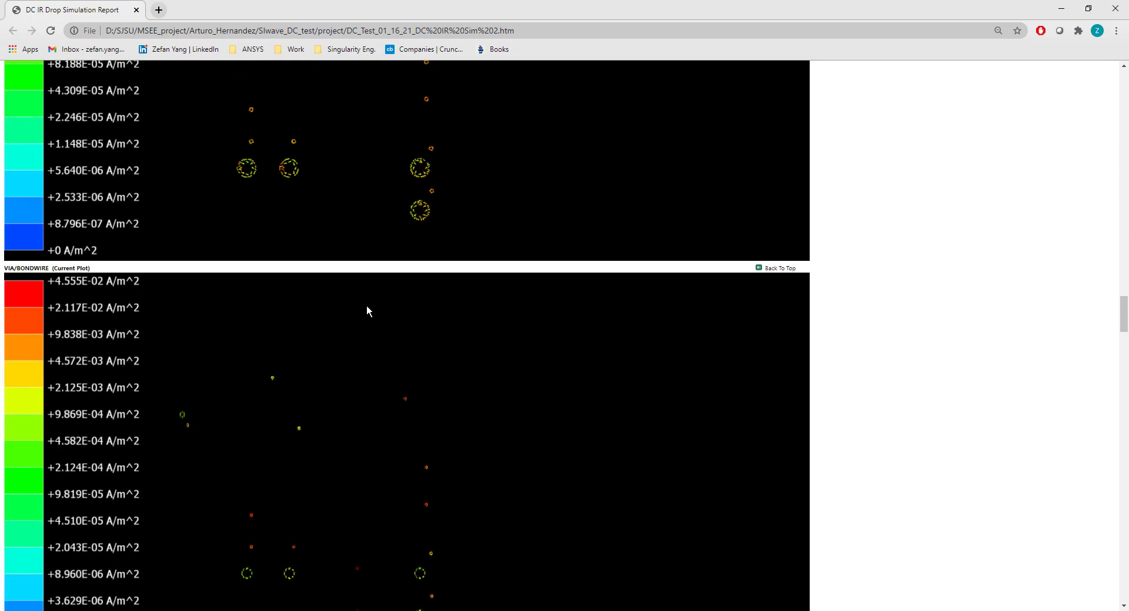
{"action": "scroll", "coordinate": [33, 217], "scroll_direction": "up", "scroll_amount": 2}
{"action": "left_click_drag", "start_coordinate": [19, 157], "coordinate": [264, 274]}
Look through the report's voltage and power plots, then go back up to the VPOW via current plot
{"action": "scroll", "coordinate": [253, 267], "scroll_direction": "down", "scroll_amount": 6}
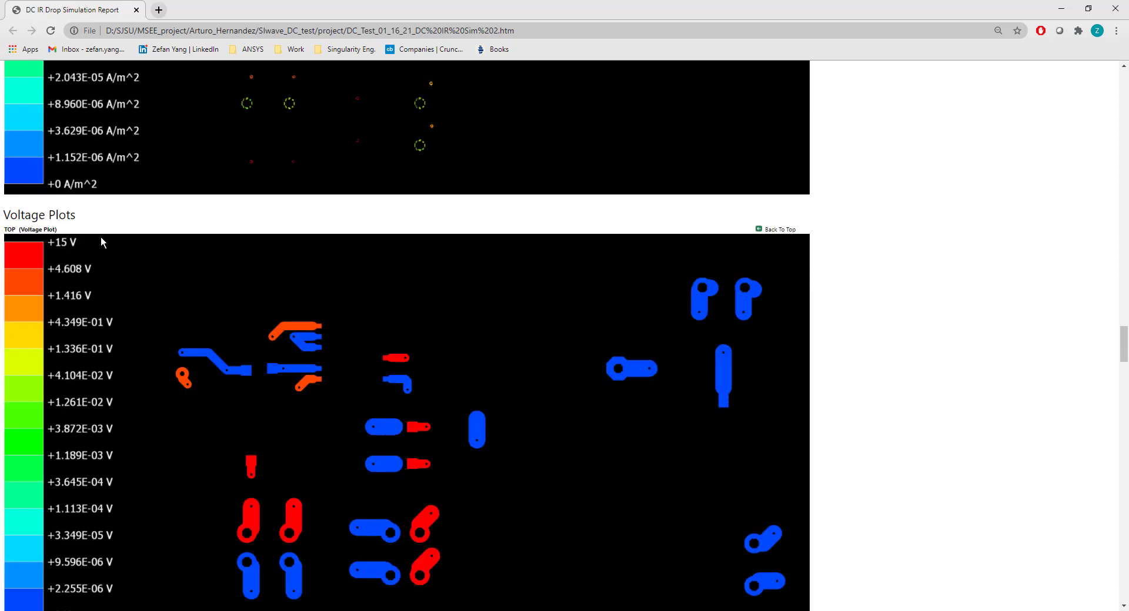
{"action": "scroll", "coordinate": [503, 330], "scroll_direction": "down", "scroll_amount": 20}
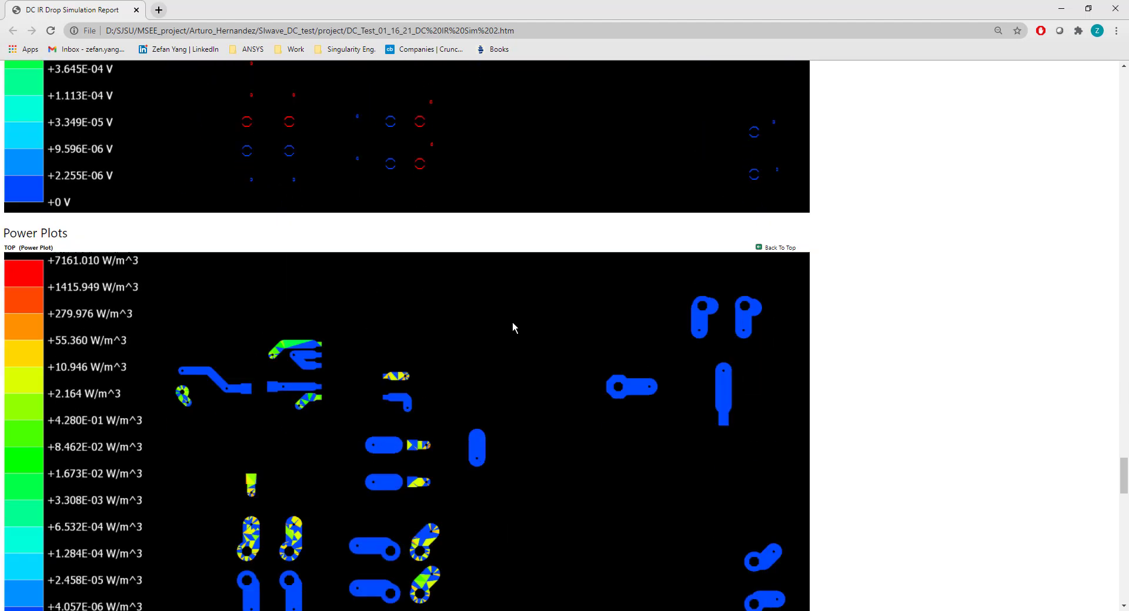
{"action": "scroll", "coordinate": [513, 322], "scroll_direction": "down", "scroll_amount": 20}
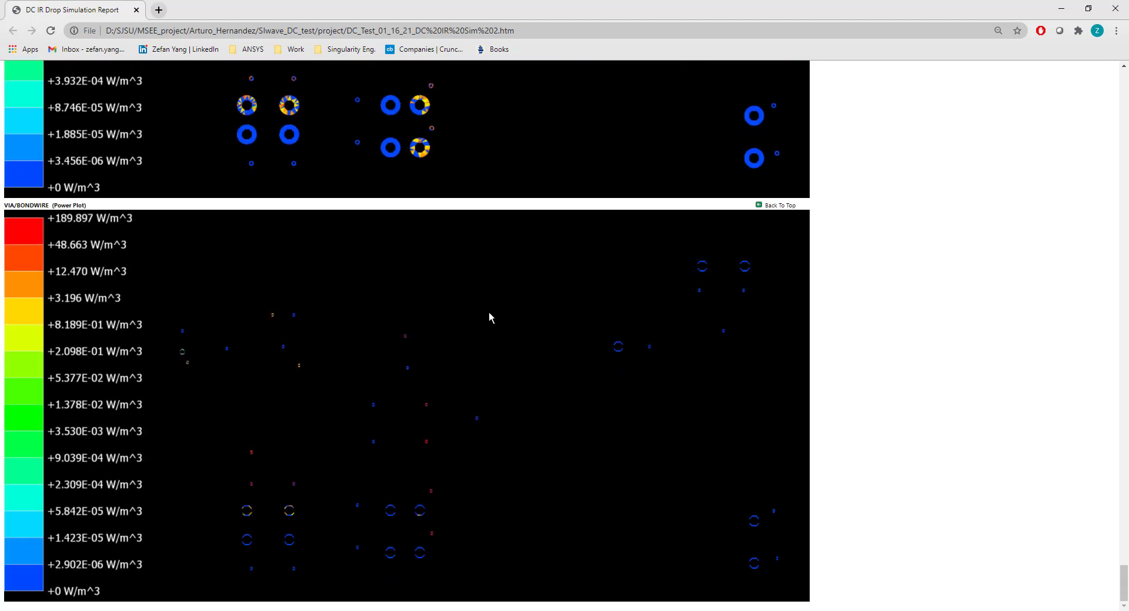
{"action": "scroll", "coordinate": [489, 314], "scroll_direction": "up", "scroll_amount": 20}
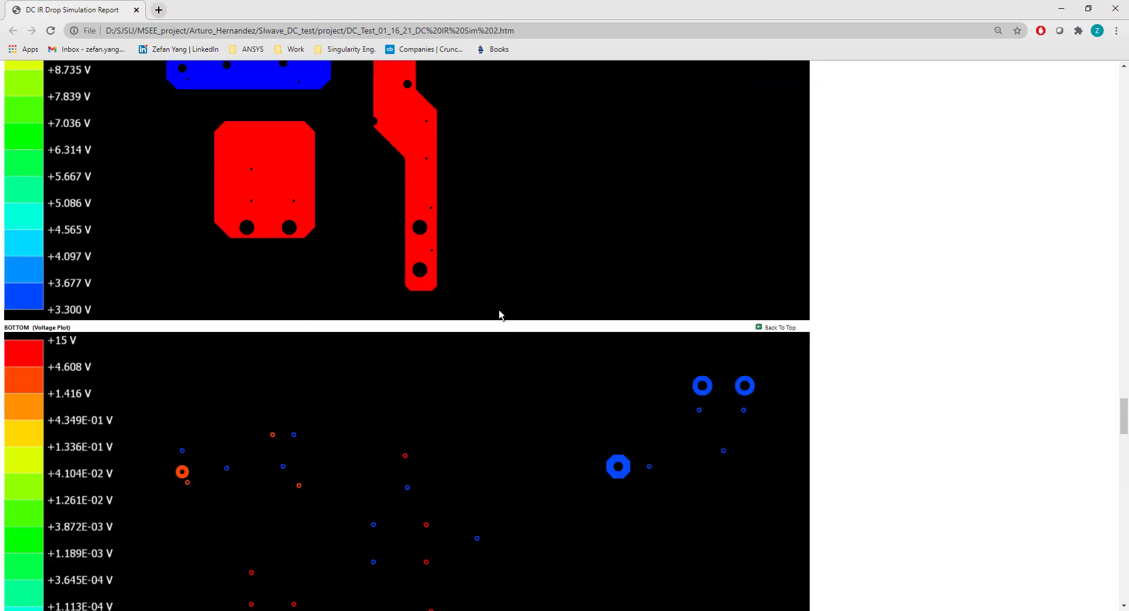
{"action": "scroll", "coordinate": [502, 318], "scroll_direction": "up", "scroll_amount": 20}
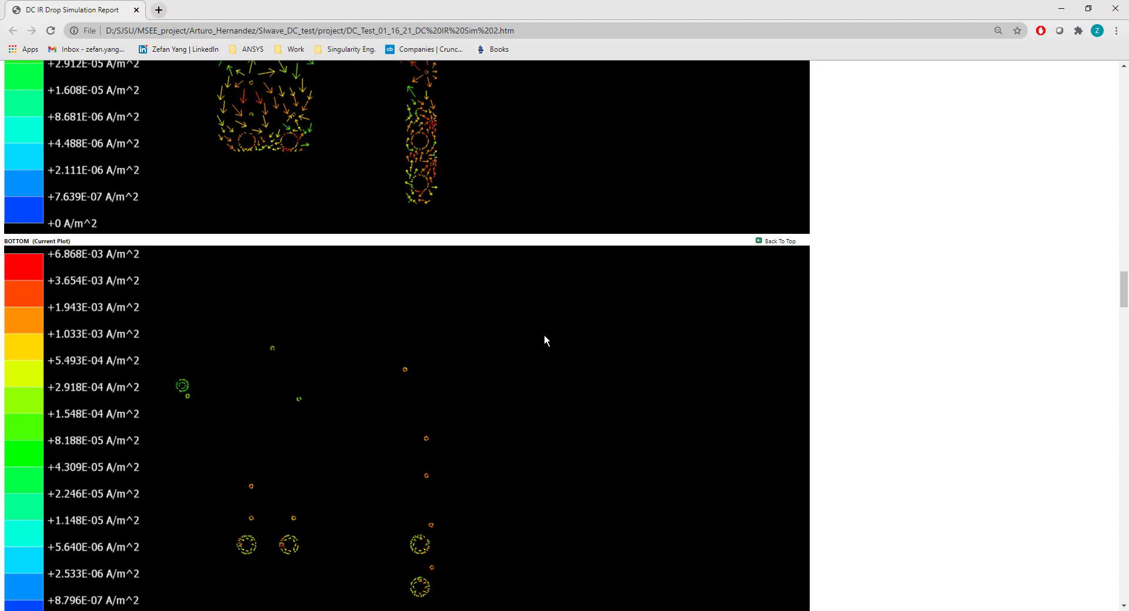
{"action": "scroll", "coordinate": [544, 340], "scroll_direction": "up", "scroll_amount": 10}
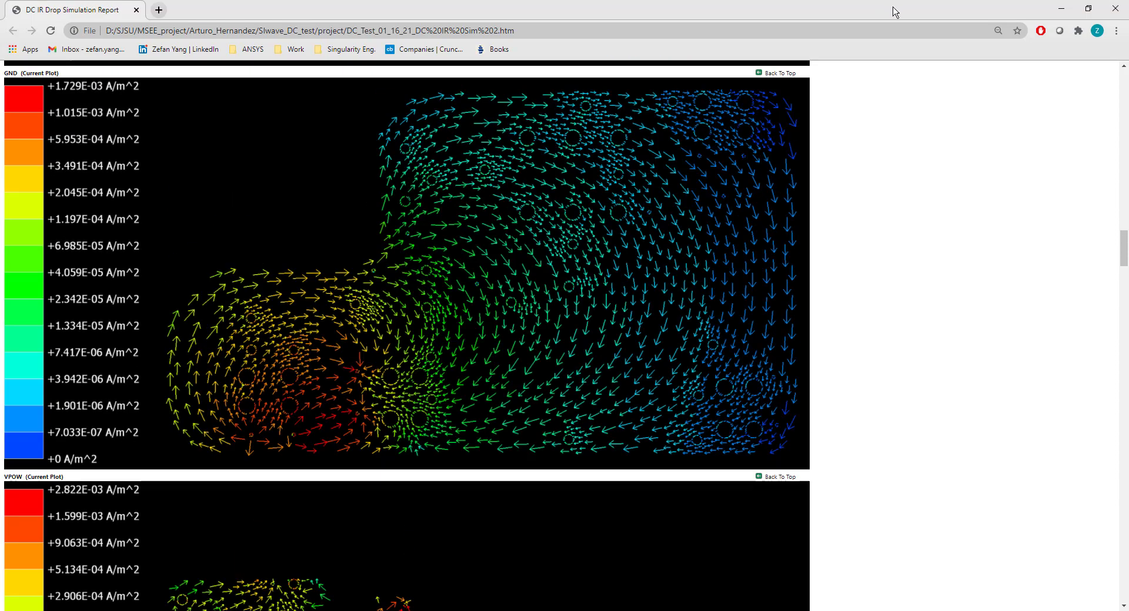
{"action": "scroll", "coordinate": [820, 139], "scroll_direction": "up", "scroll_amount": 20}
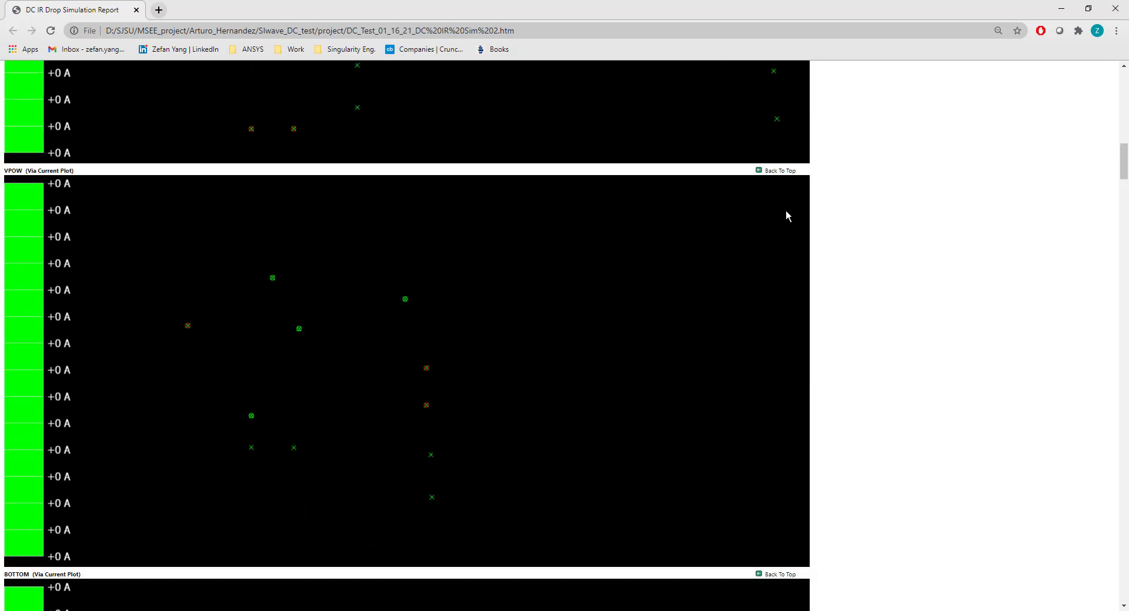